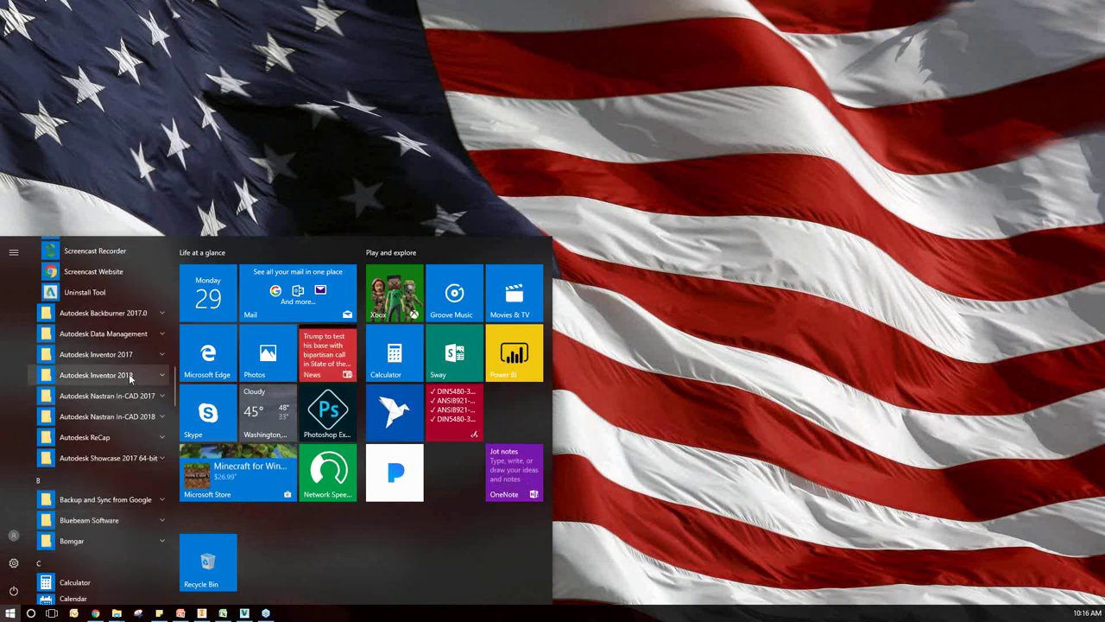
Launch Design Assistant 2018 from the Autodesk Inventor 2018 programs and maximize its window.
{"action": "left_click", "coordinate": [129, 373]}
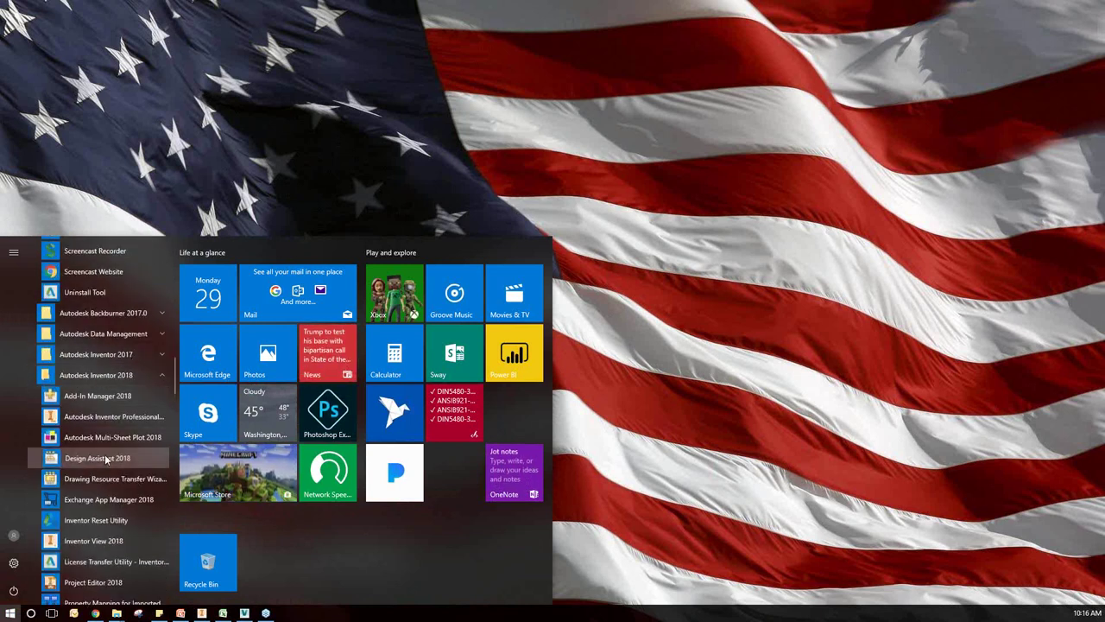
{"action": "left_click", "coordinate": [108, 460]}
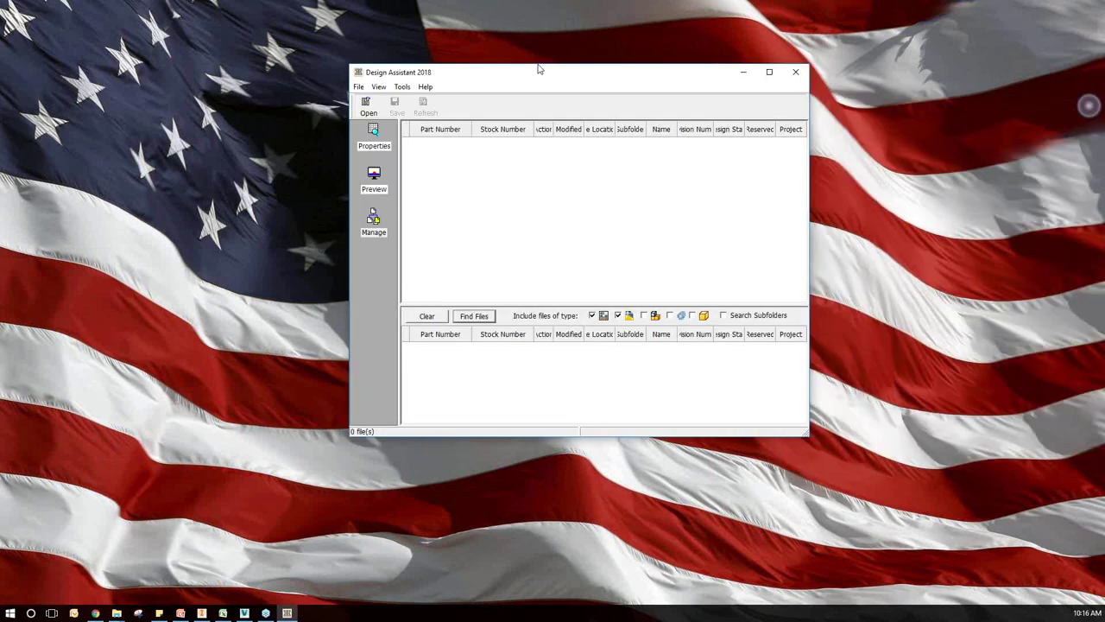
{"action": "left_click_drag", "start_coordinate": [538, 70], "coordinate": [518, 2]}
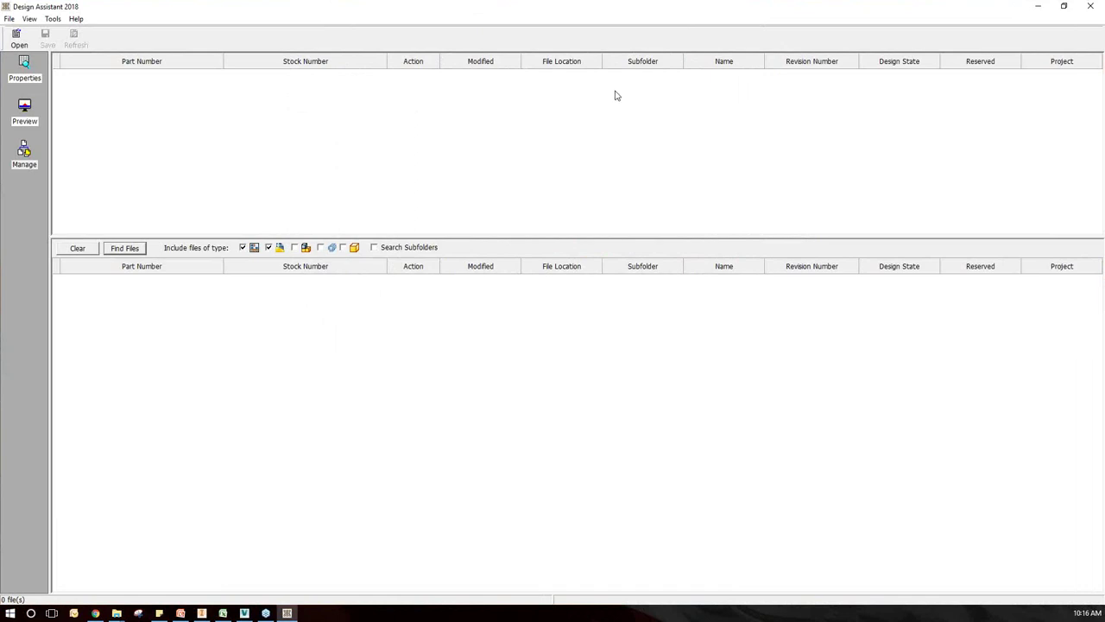
Open the drawing Trailer Hitch Assembly.dwg from the Trailer Hitch folder.
{"action": "left_click", "coordinate": [18, 38]}
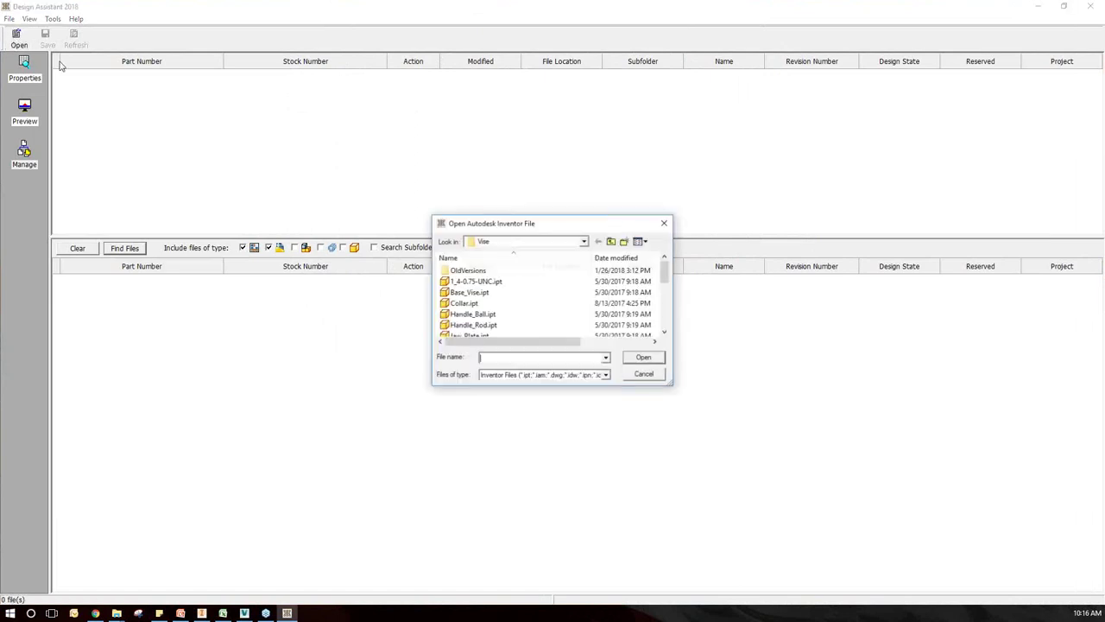
{"action": "left_click", "coordinate": [612, 241]}
{"action": "double_click", "coordinate": [473, 292]}
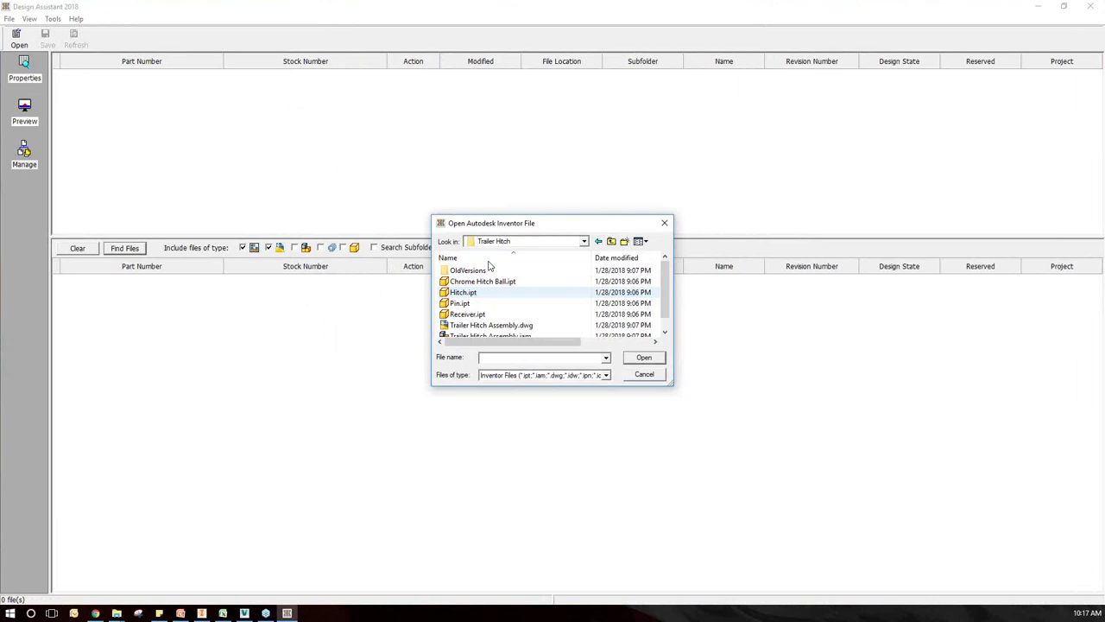
{"action": "left_click", "coordinate": [503, 325]}
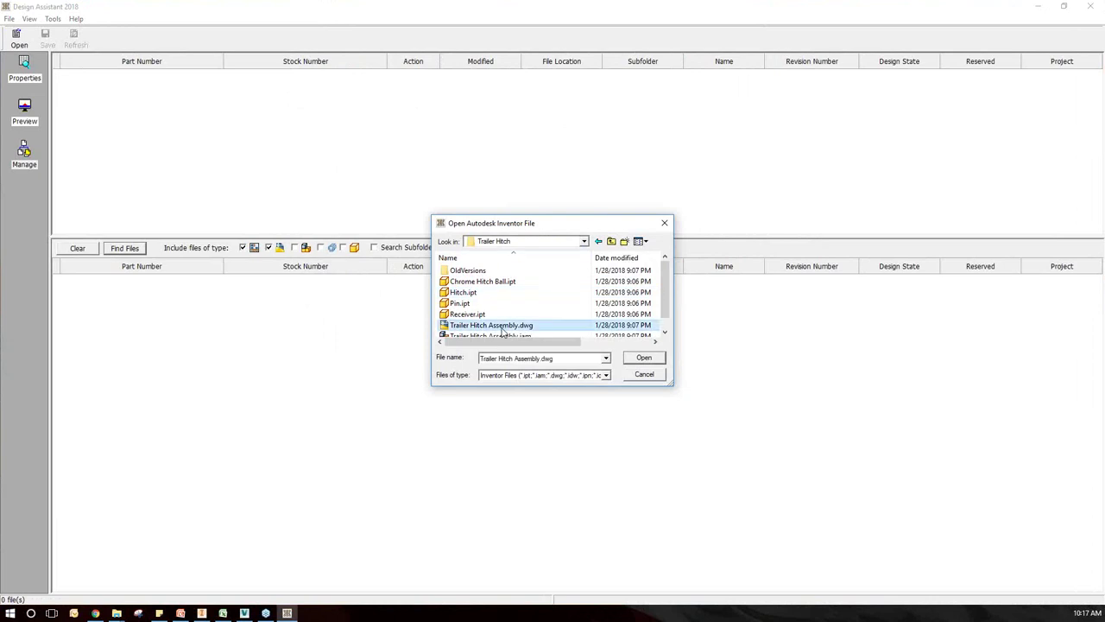
{"action": "left_click", "coordinate": [648, 360]}
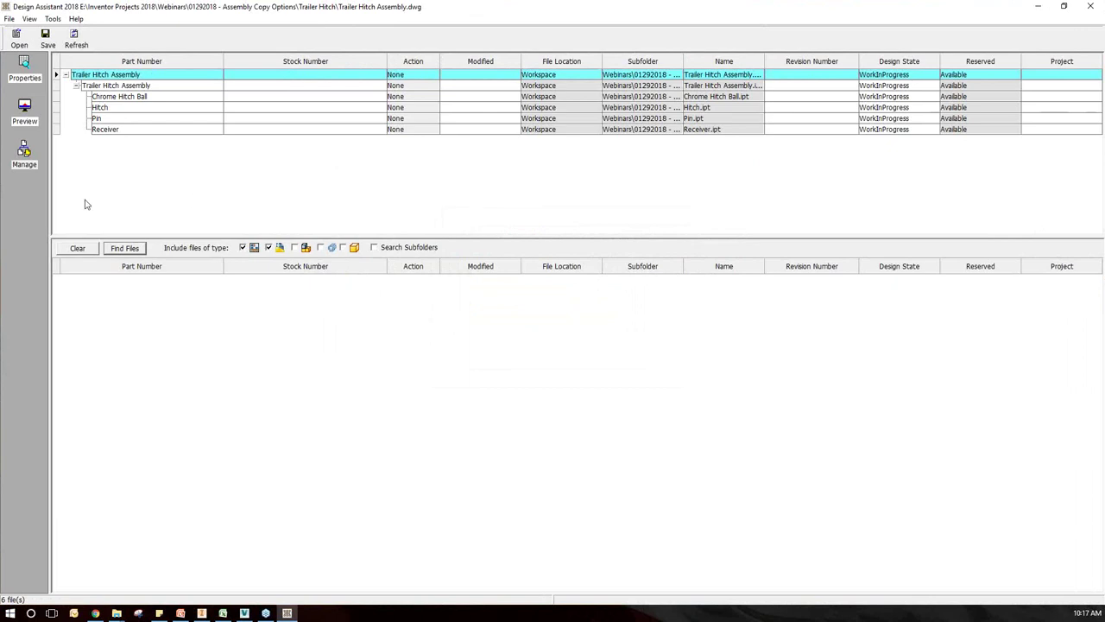
In the Manage view, set the action to Copy for the drawing, the assembly and all four parts.
{"action": "left_click", "coordinate": [24, 151]}
{"action": "right_click", "coordinate": [418, 81]}
{"action": "left_click", "coordinate": [413, 130], "text": "shift"}
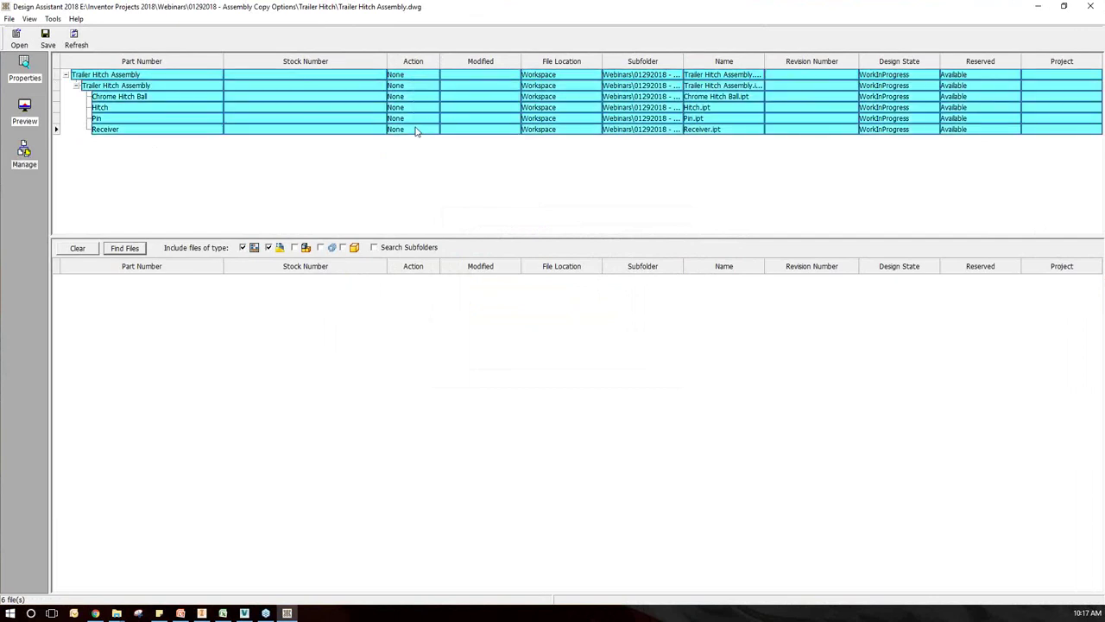
{"action": "right_click", "coordinate": [416, 130]}
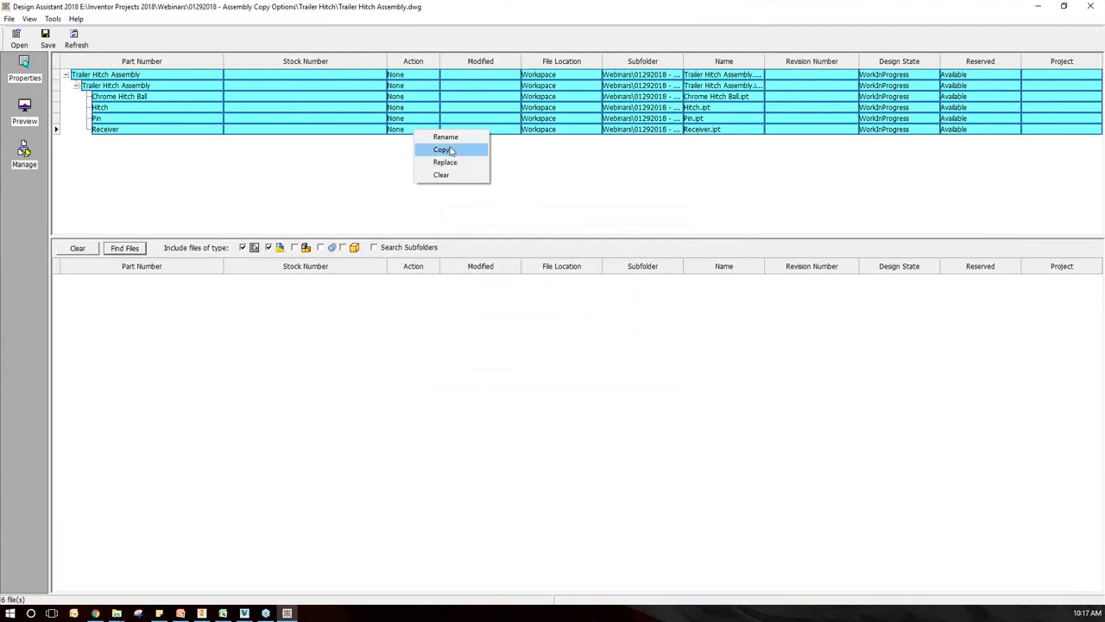
{"action": "left_click", "coordinate": [442, 150]}
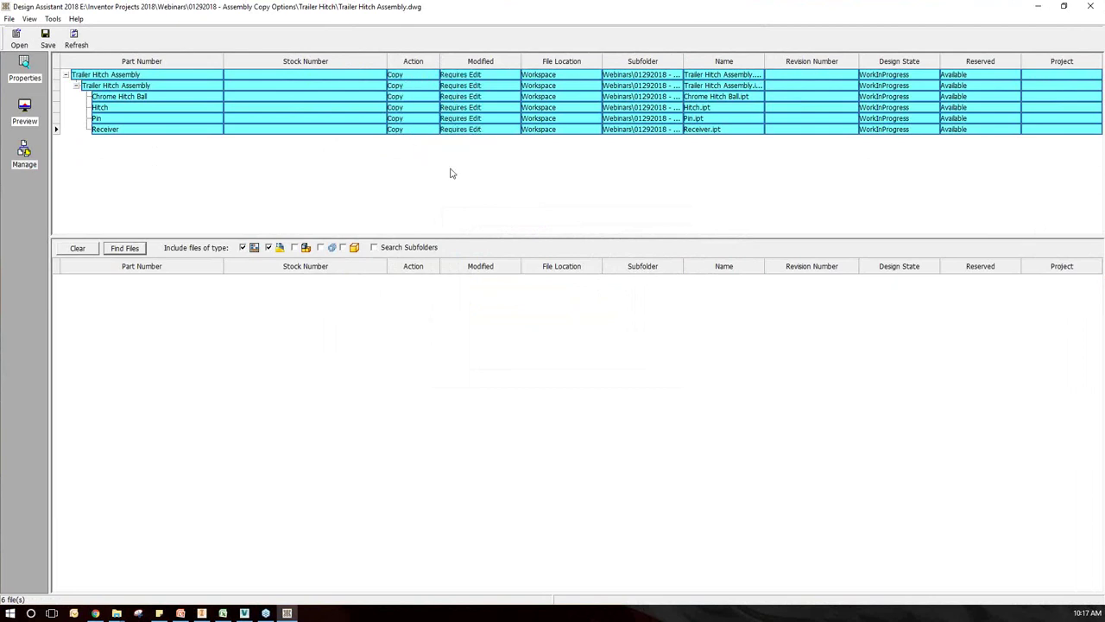
{"action": "right_click", "coordinate": [437, 131]}
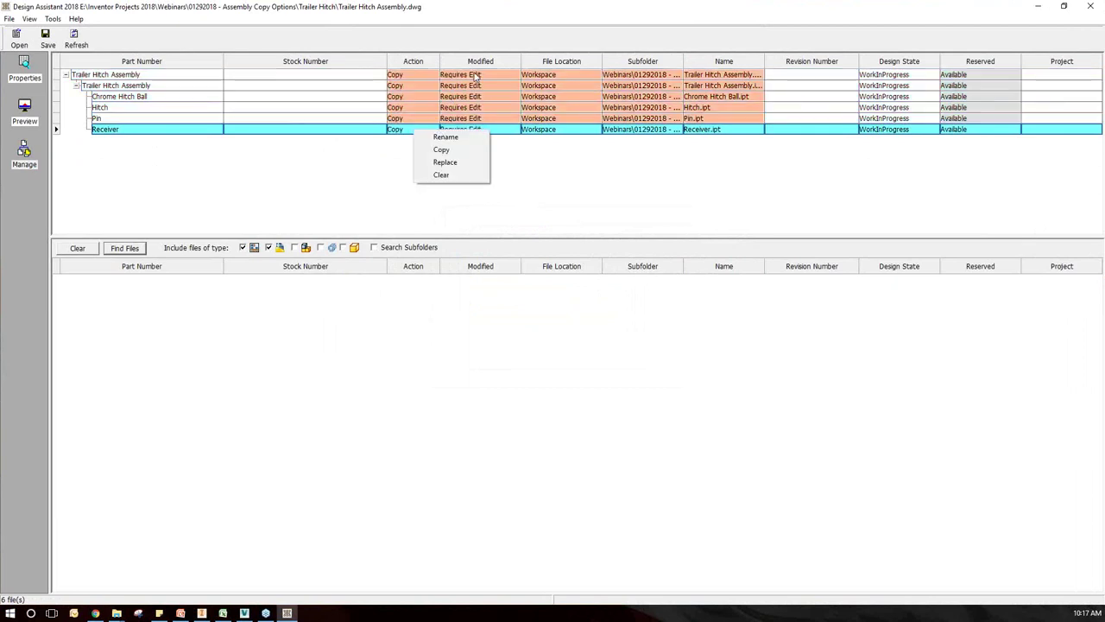
{"action": "left_click", "coordinate": [528, 164]}
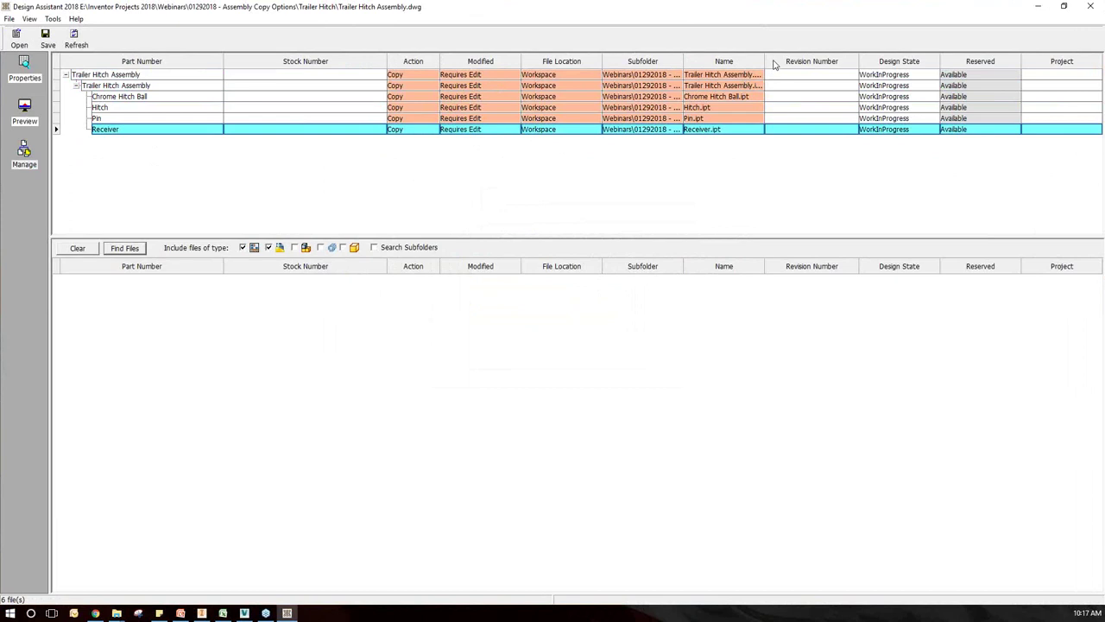
Narrow the Stock Number column and widen the Name and Subfolder columns so full file names and paths are readable.
{"action": "left_click_drag", "start_coordinate": [765, 60], "coordinate": [837, 62]}
{"action": "left_click_drag", "start_coordinate": [385, 60], "coordinate": [279, 62]}
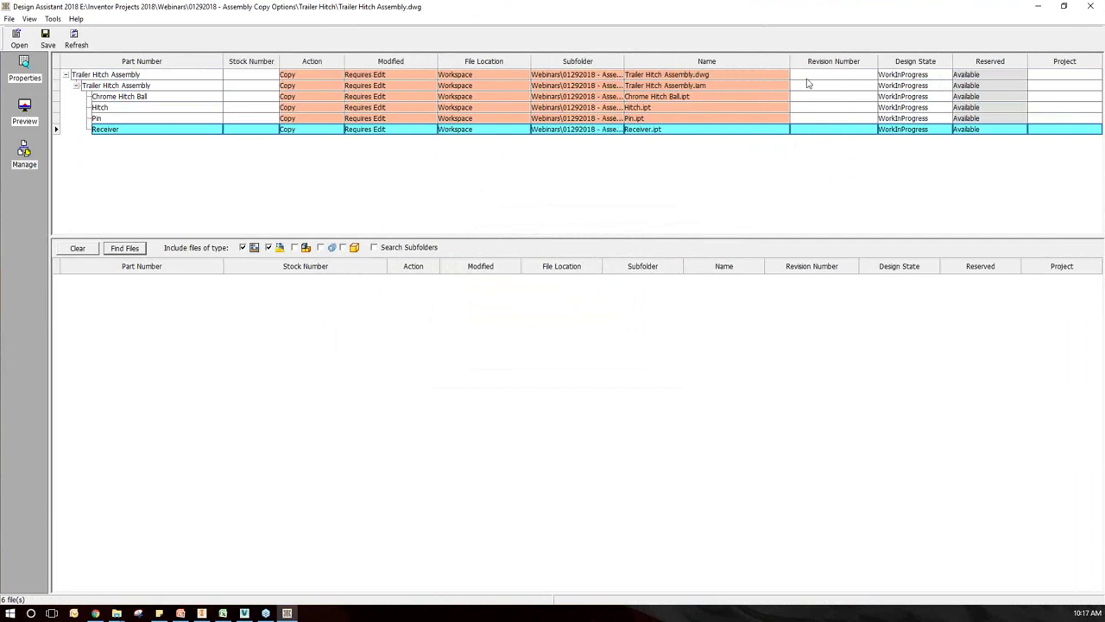
{"action": "left_click_drag", "start_coordinate": [793, 63], "coordinate": [798, 63]}
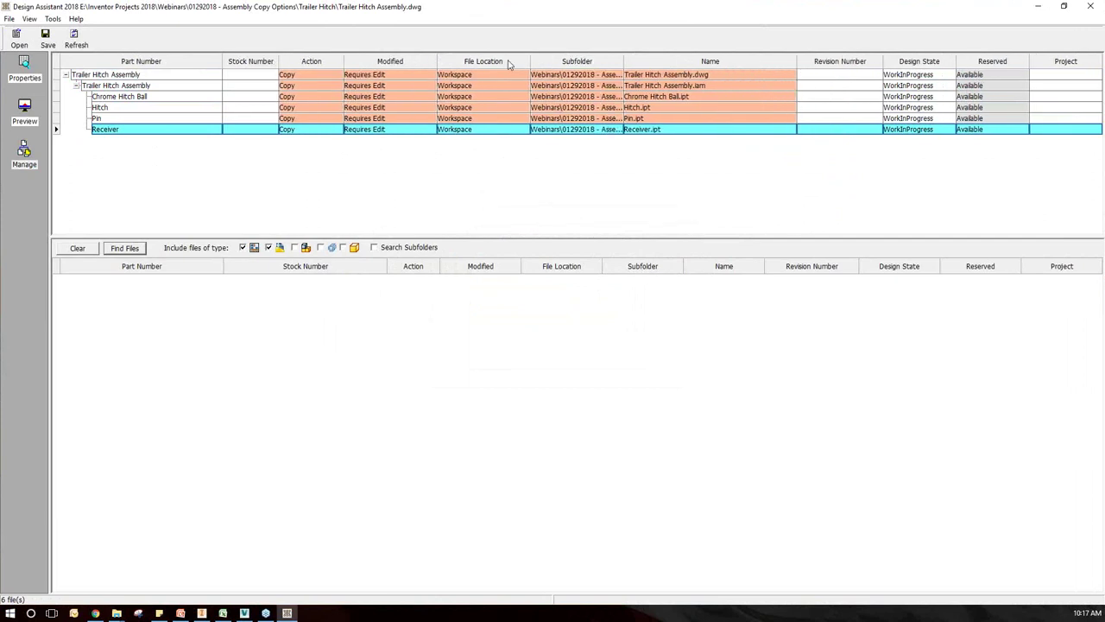
{"action": "left_click_drag", "start_coordinate": [623, 57], "coordinate": [758, 64]}
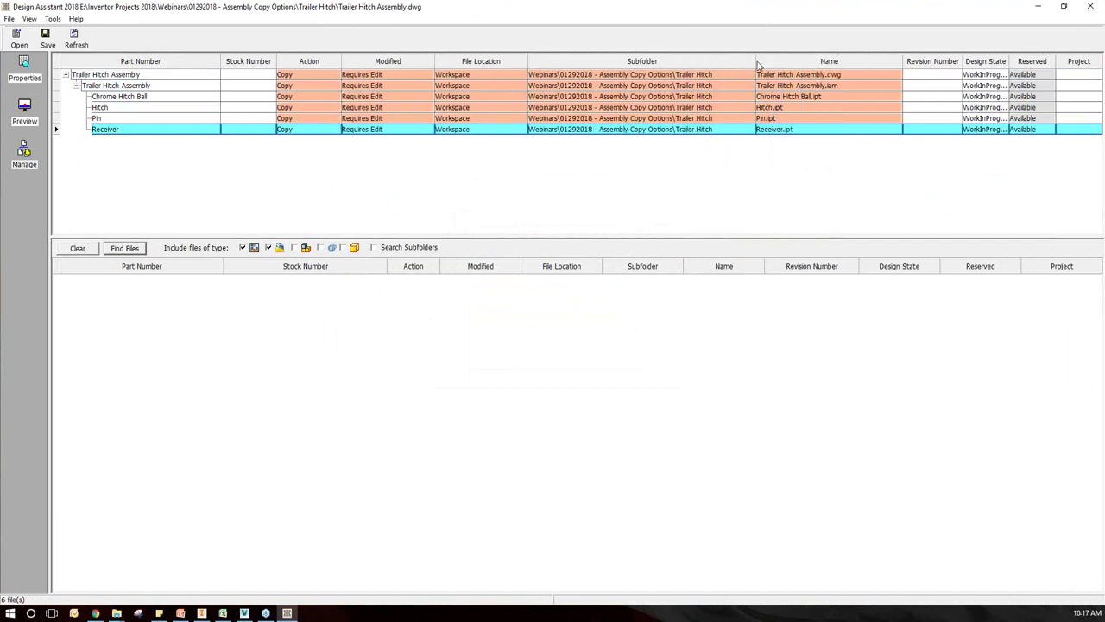
{"action": "right_click", "coordinate": [672, 76]}
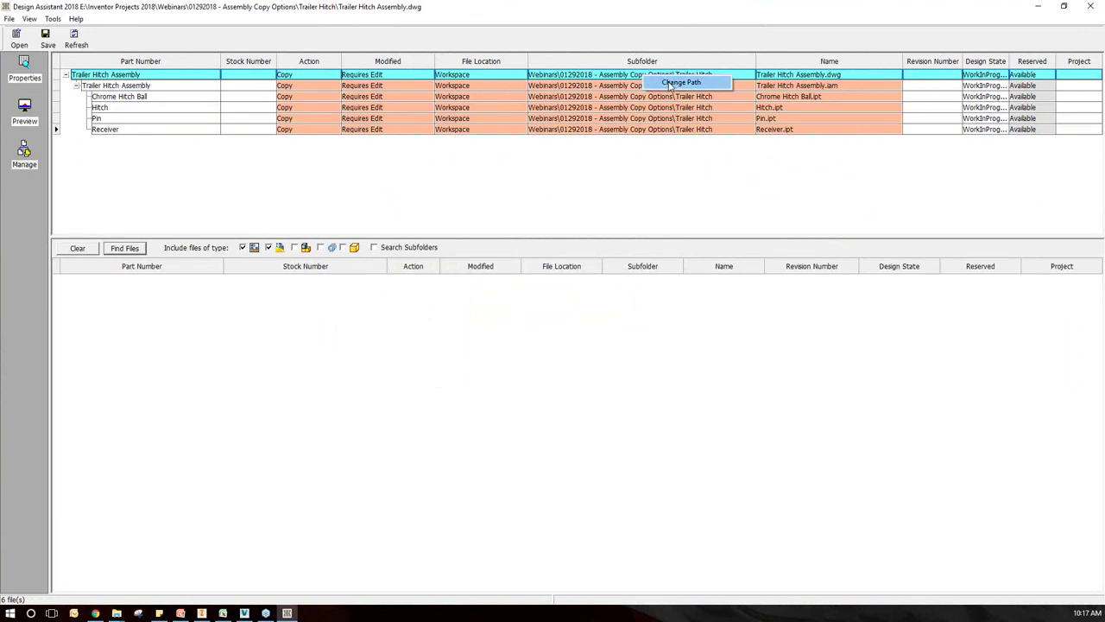
{"action": "left_click", "coordinate": [675, 83]}
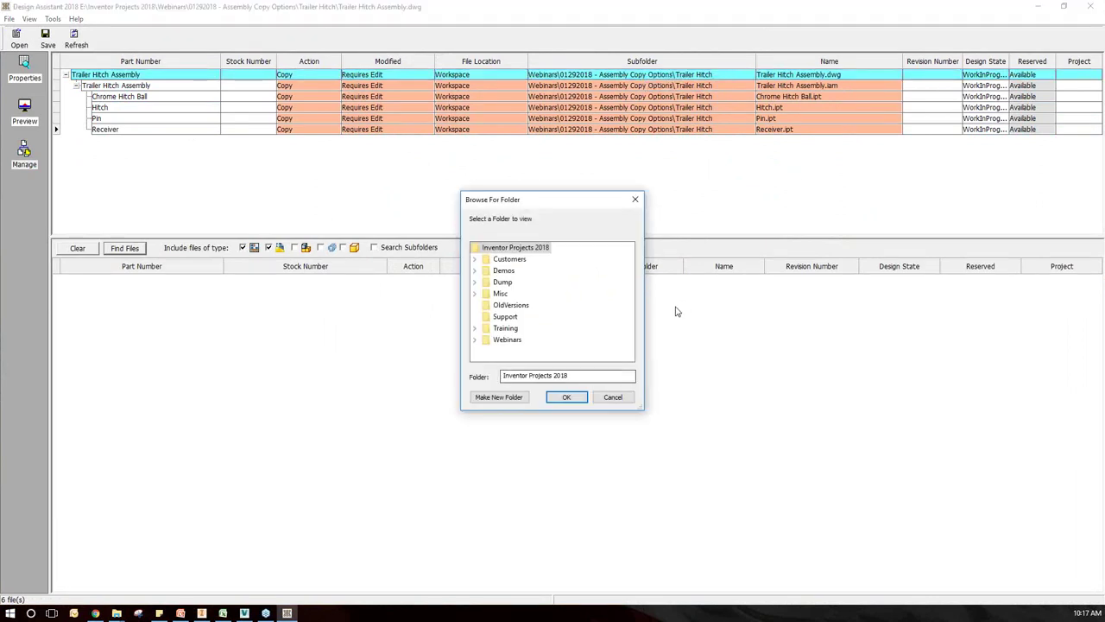
{"action": "left_click", "coordinate": [625, 398]}
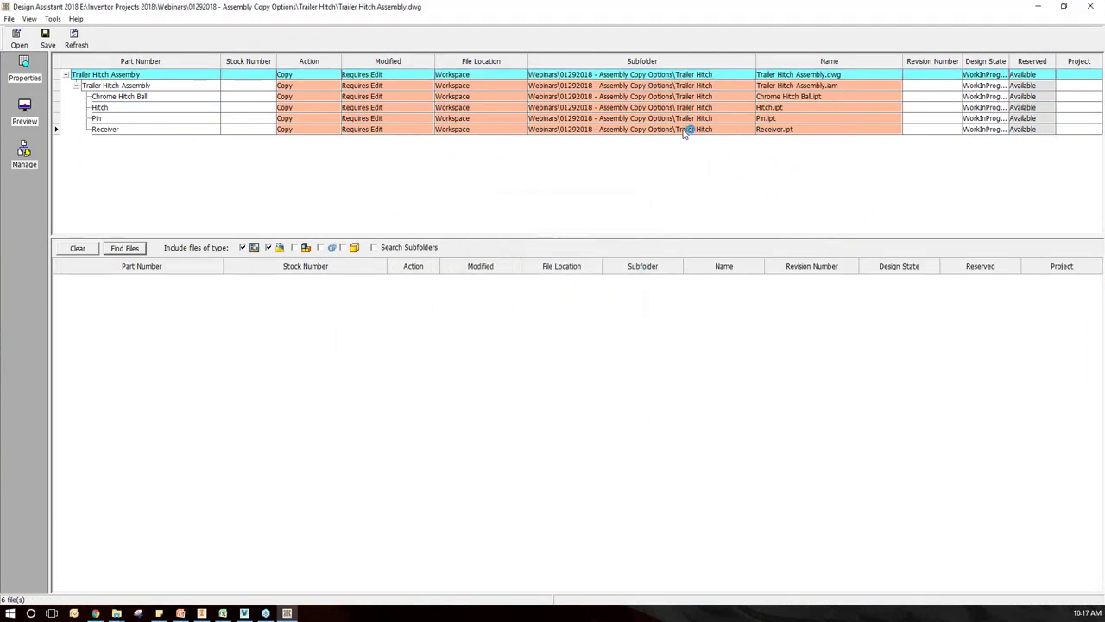
Change the path of all six files to a new folder named New Trailer Hitch inside Webinars\01292018 - Assembly Copy Options.
{"action": "left_click", "coordinate": [685, 129]}
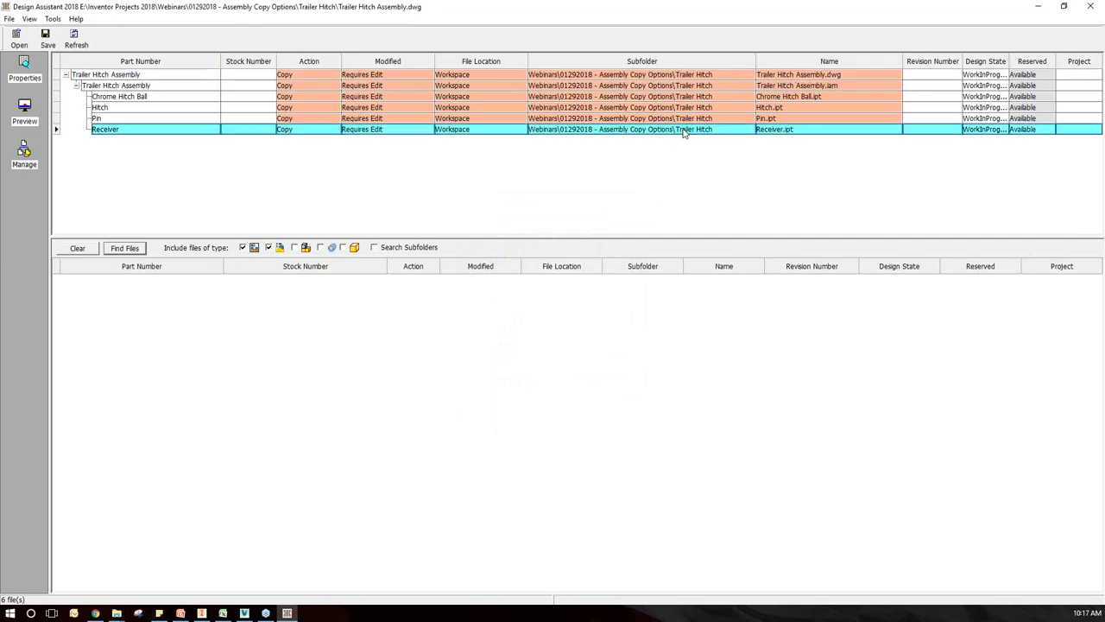
{"action": "left_click", "coordinate": [672, 75], "text": "shift"}
{"action": "right_click", "coordinate": [663, 77]}
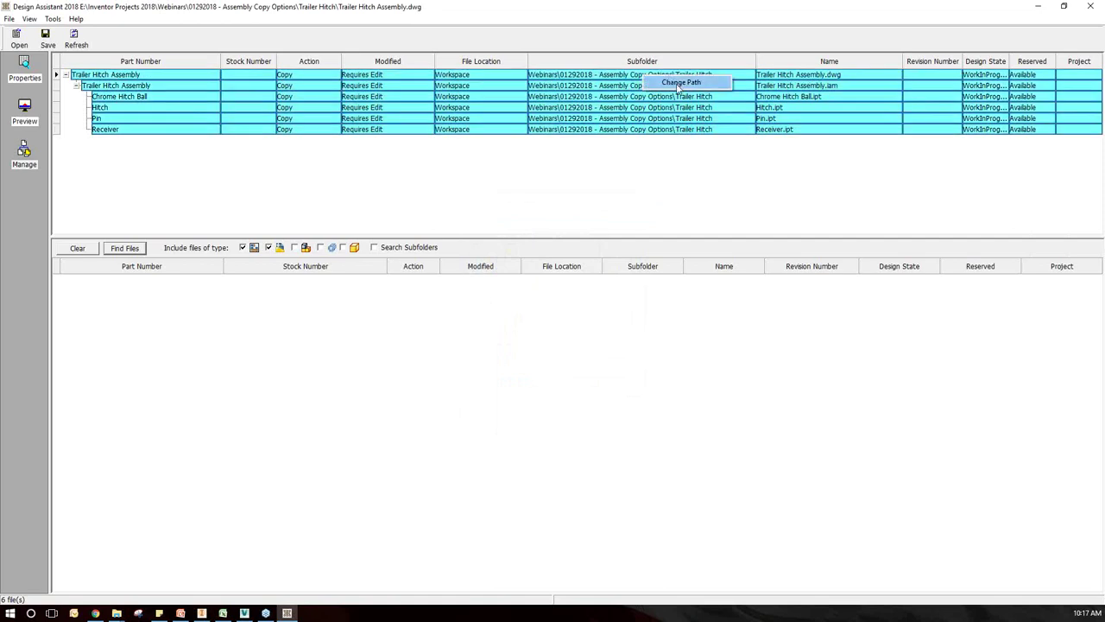
{"action": "left_click", "coordinate": [679, 83]}
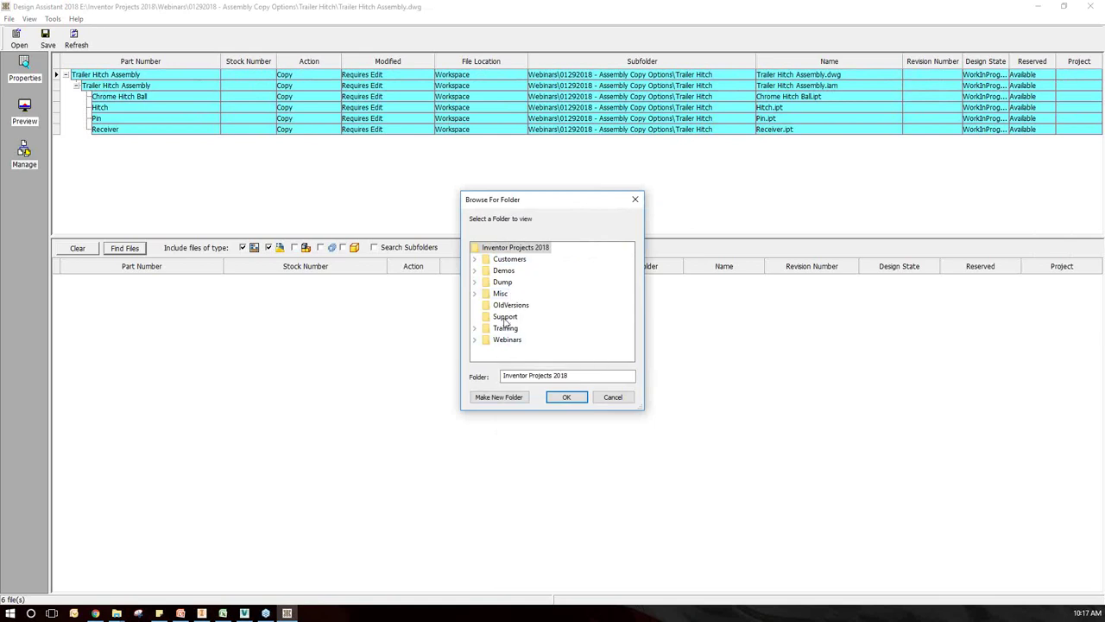
{"action": "left_click", "coordinate": [474, 339]}
{"action": "left_click", "coordinate": [486, 271]}
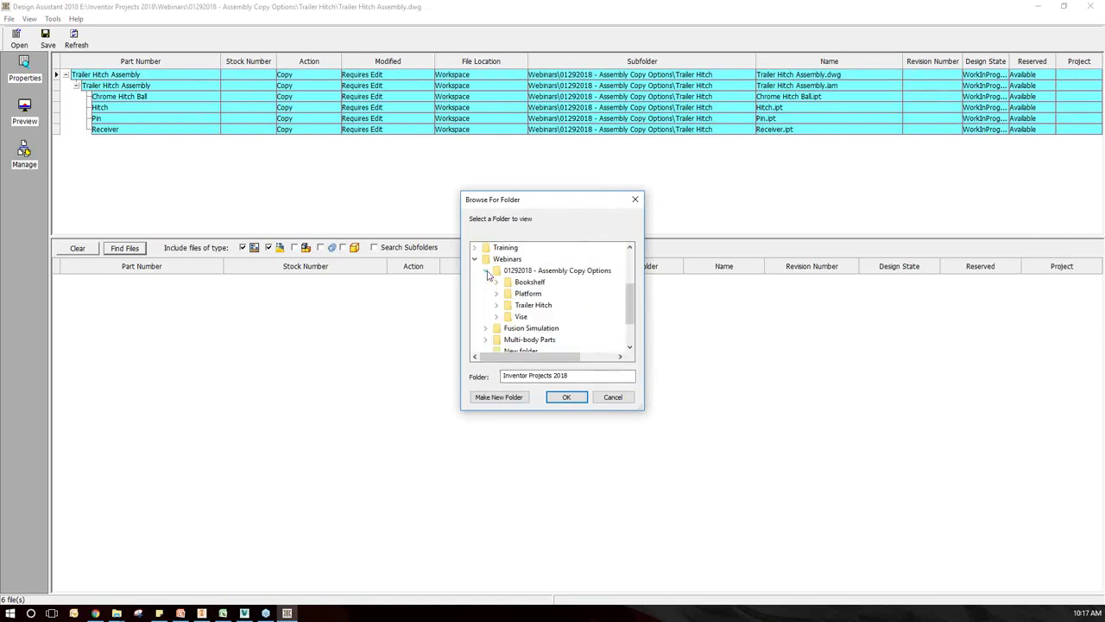
{"action": "left_click", "coordinate": [552, 270]}
{"action": "left_click", "coordinate": [499, 397]}
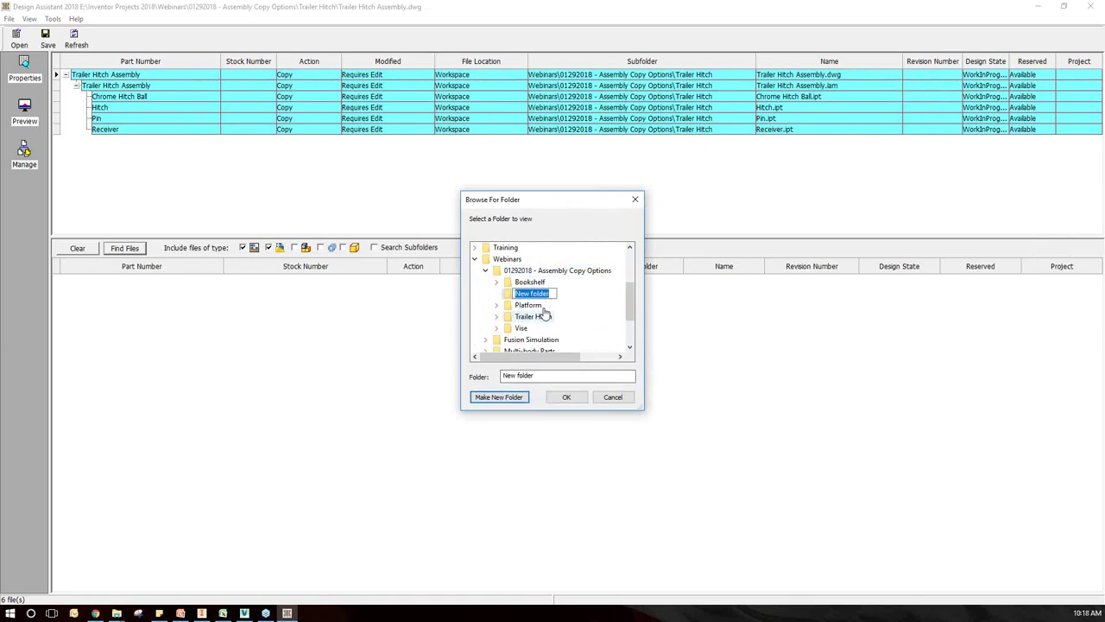
{"action": "type", "text": "New Trailer Hitch"}
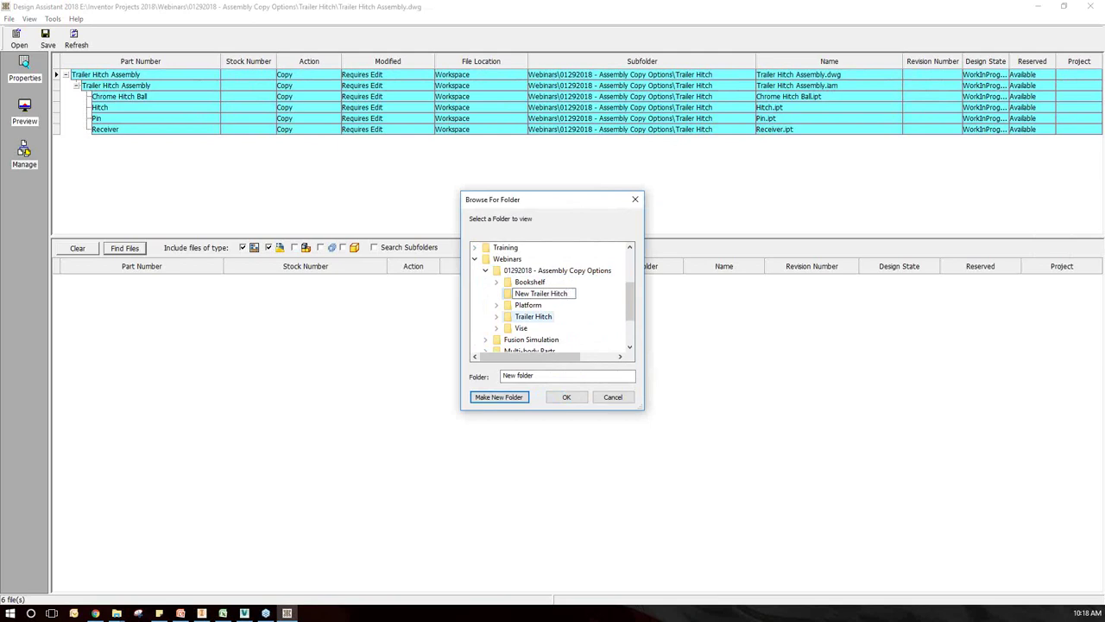
{"action": "key", "text": "Return"}
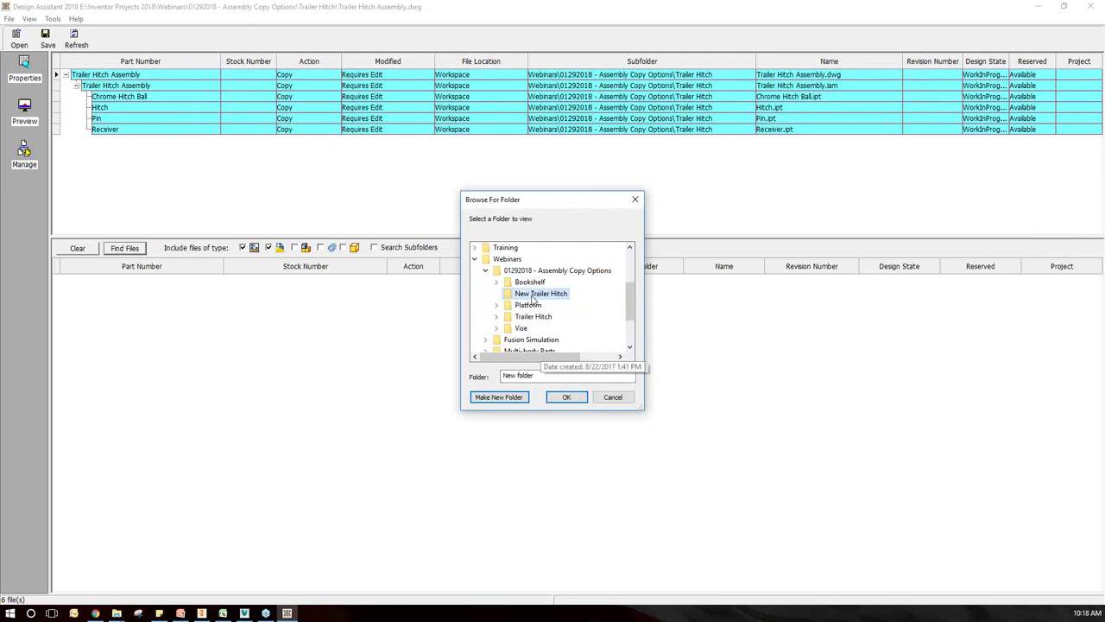
{"action": "left_click", "coordinate": [566, 397]}
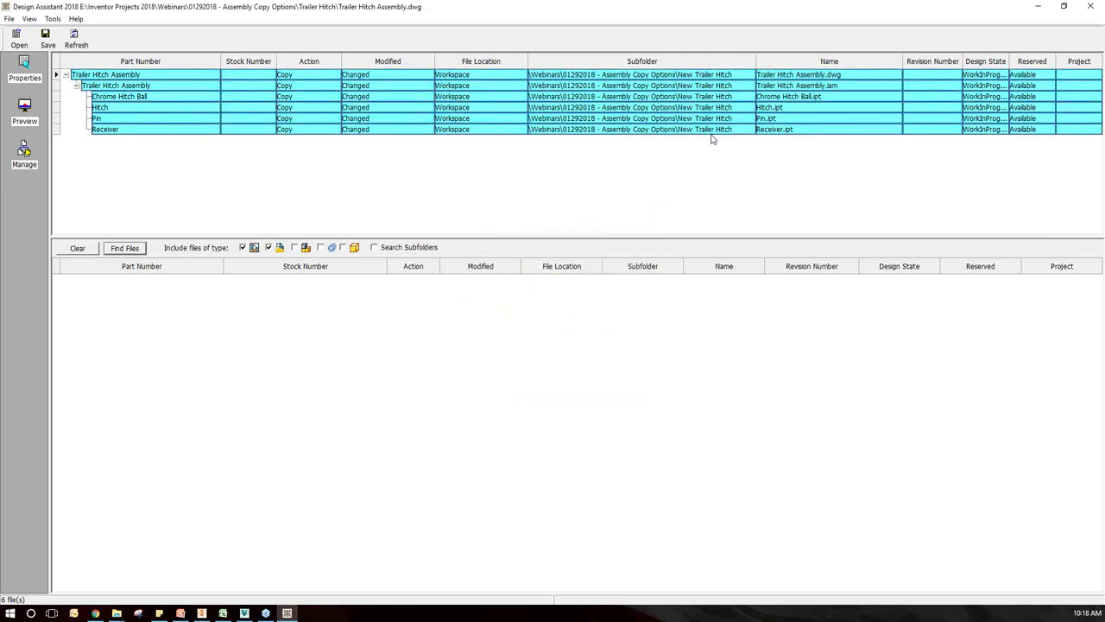
Name the drawing copy New_Trailer Hitch Assembly.dwg.
{"action": "left_click", "coordinate": [825, 76]}
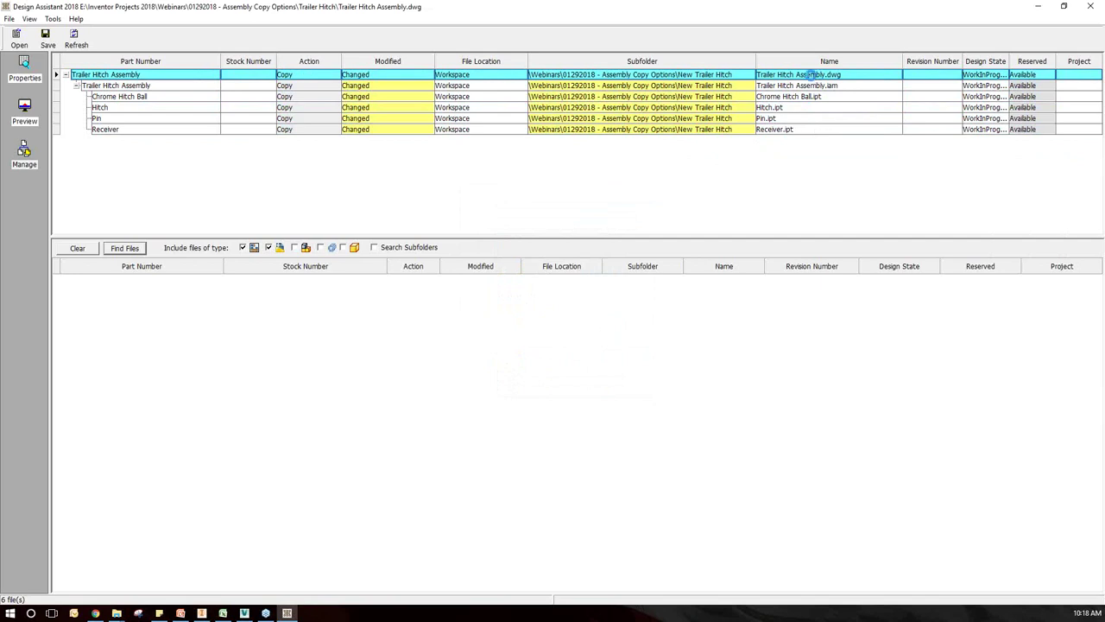
{"action": "double_click", "coordinate": [809, 74]}
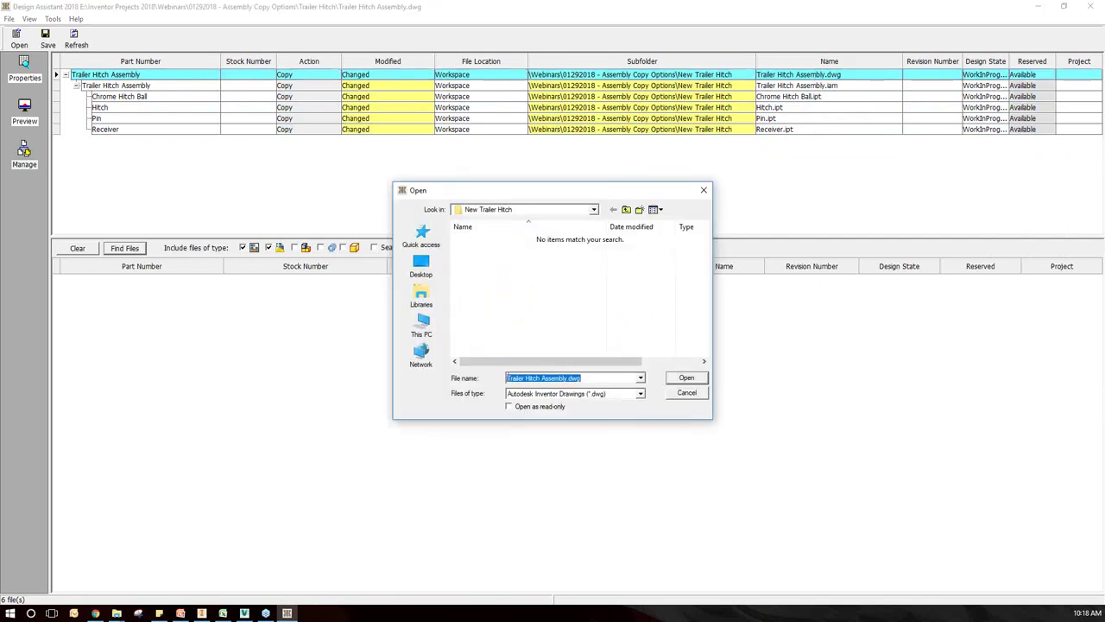
{"action": "key", "text": "Home"}
{"action": "type", "text": "New_"}
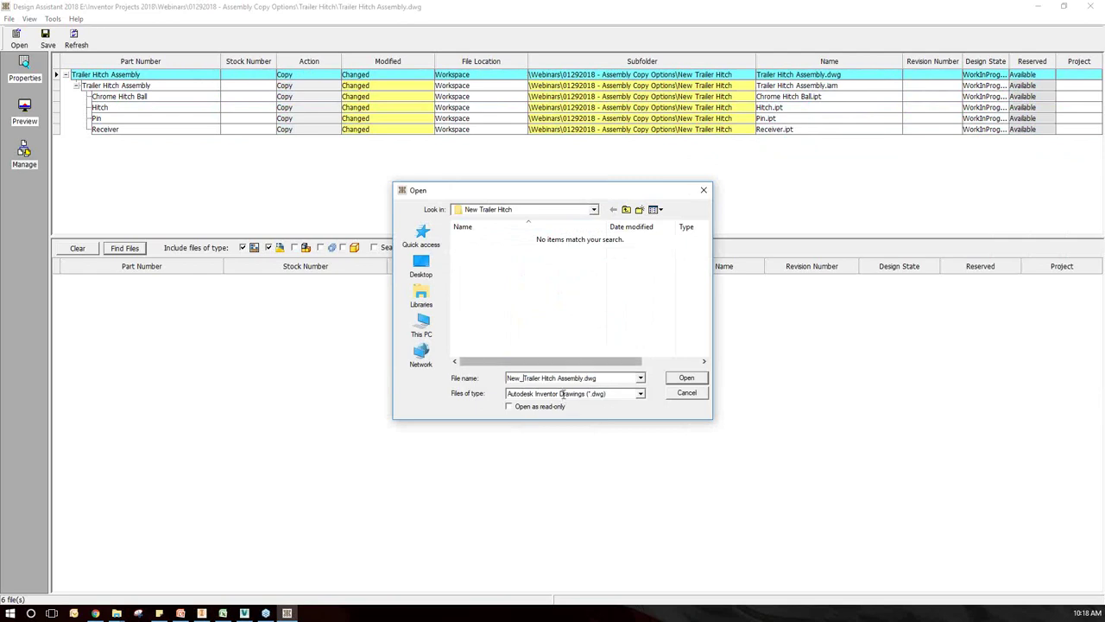
{"action": "left_click_drag", "start_coordinate": [522, 377], "coordinate": [499, 381]}
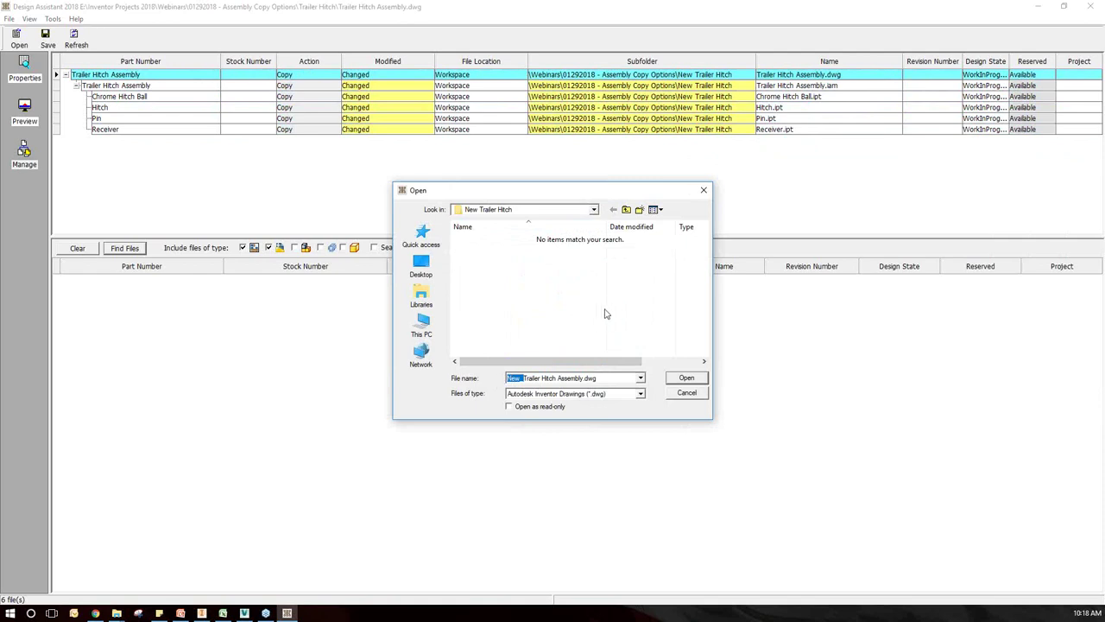
{"action": "left_click", "coordinate": [687, 377]}
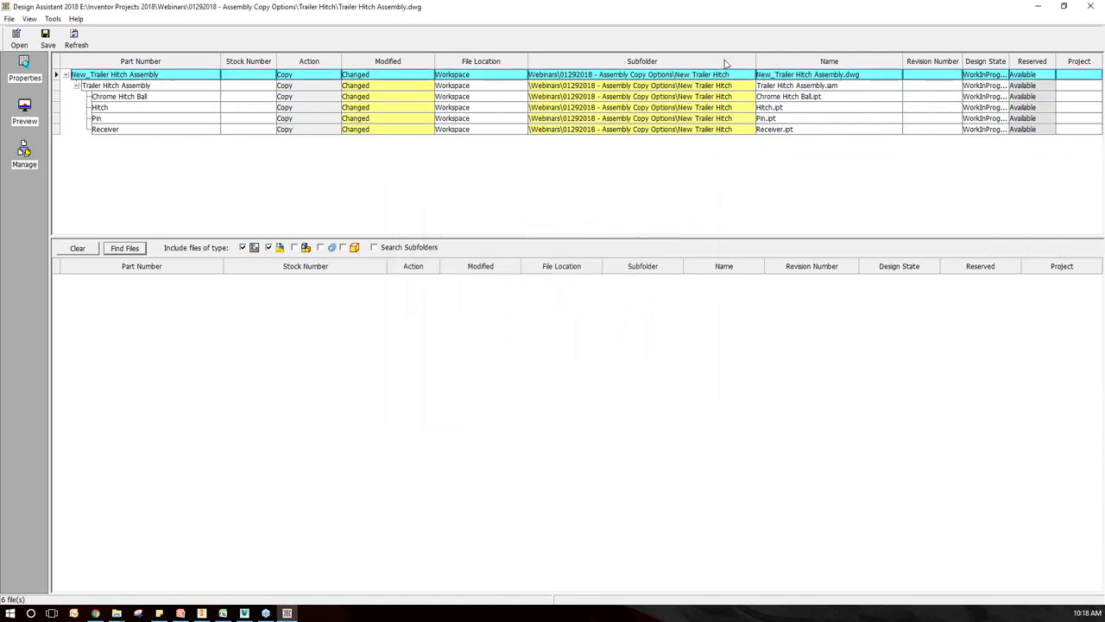
Name the assembly copy New_Trailer Hitch Assembly.iam.
{"action": "left_click", "coordinate": [819, 86]}
{"action": "left_click", "coordinate": [819, 87]}
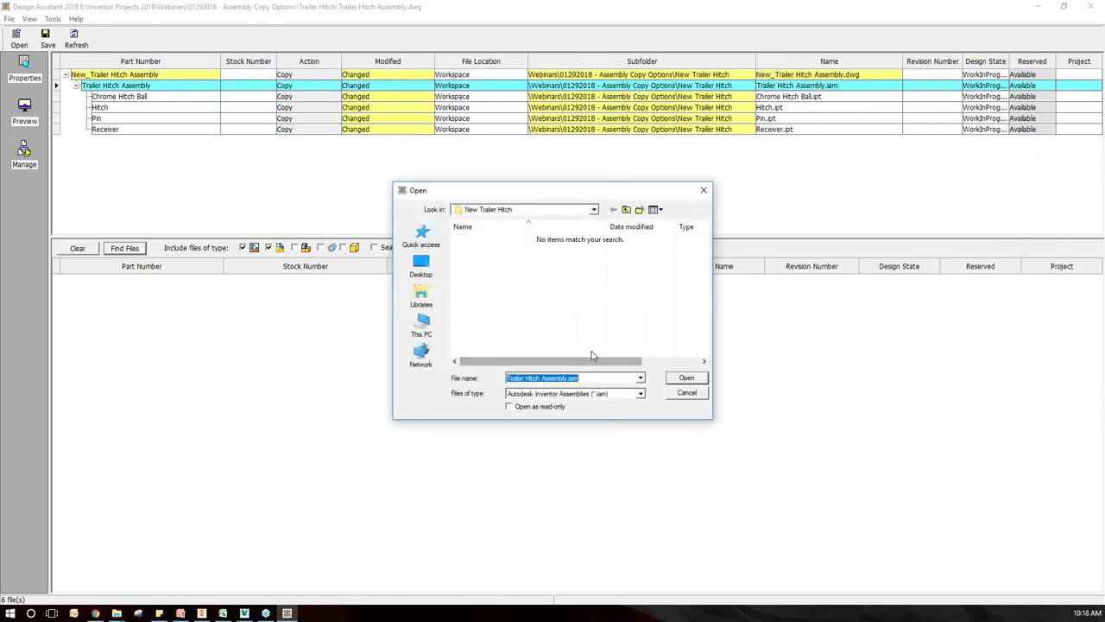
{"action": "type", "text": "New_"}
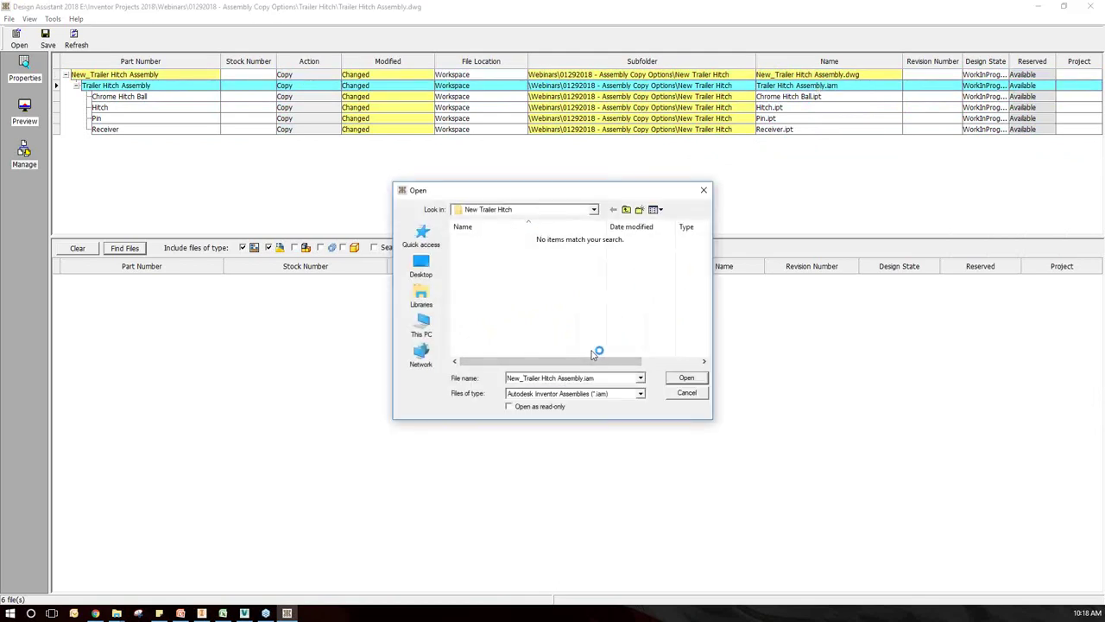
{"action": "left_click", "coordinate": [684, 379]}
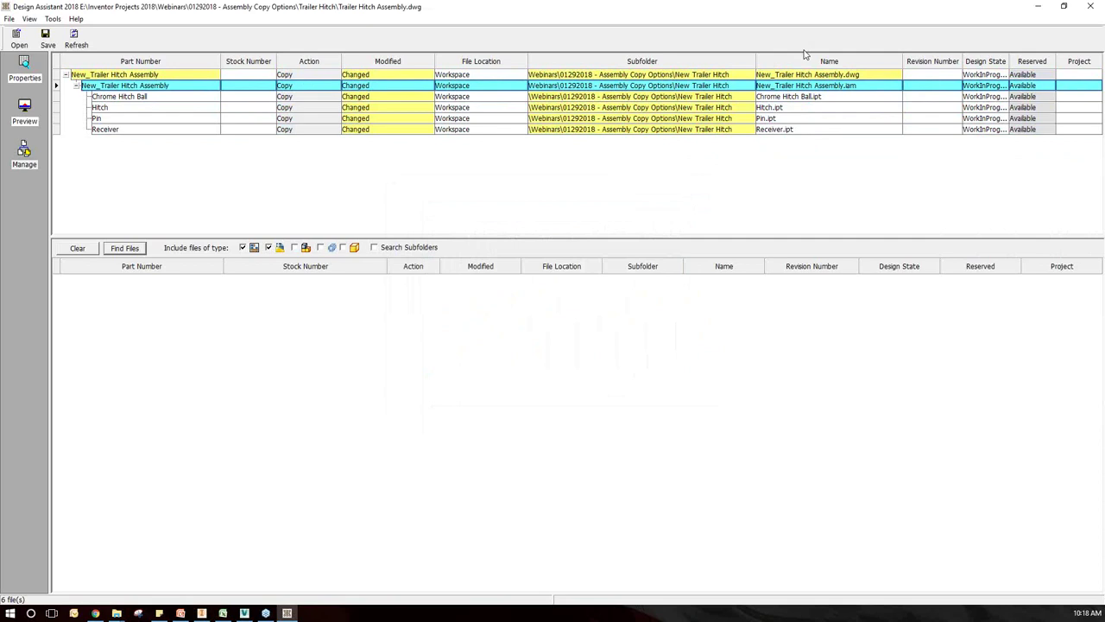
Name the Chrome Hitch Ball part copy New_Chrome Hitch Ball.ipt.
{"action": "left_click", "coordinate": [803, 96]}
{"action": "right_click", "coordinate": [805, 97]}
{"action": "left_click", "coordinate": [868, 104]}
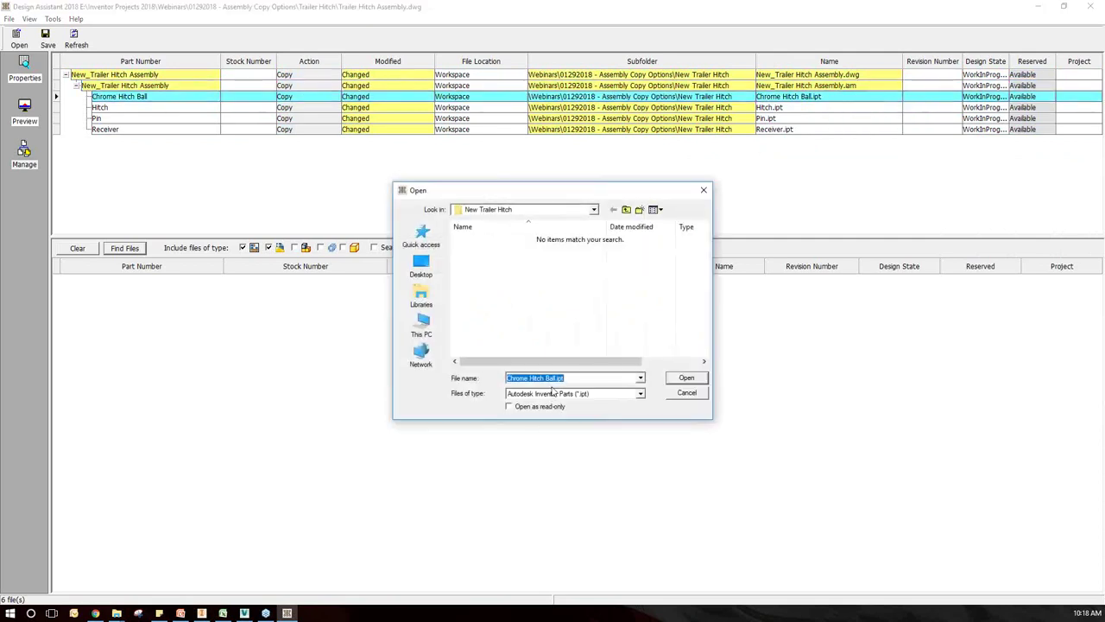
{"action": "key", "text": "Home"}
{"action": "type", "text": "New_"}
{"action": "key", "text": "Return"}
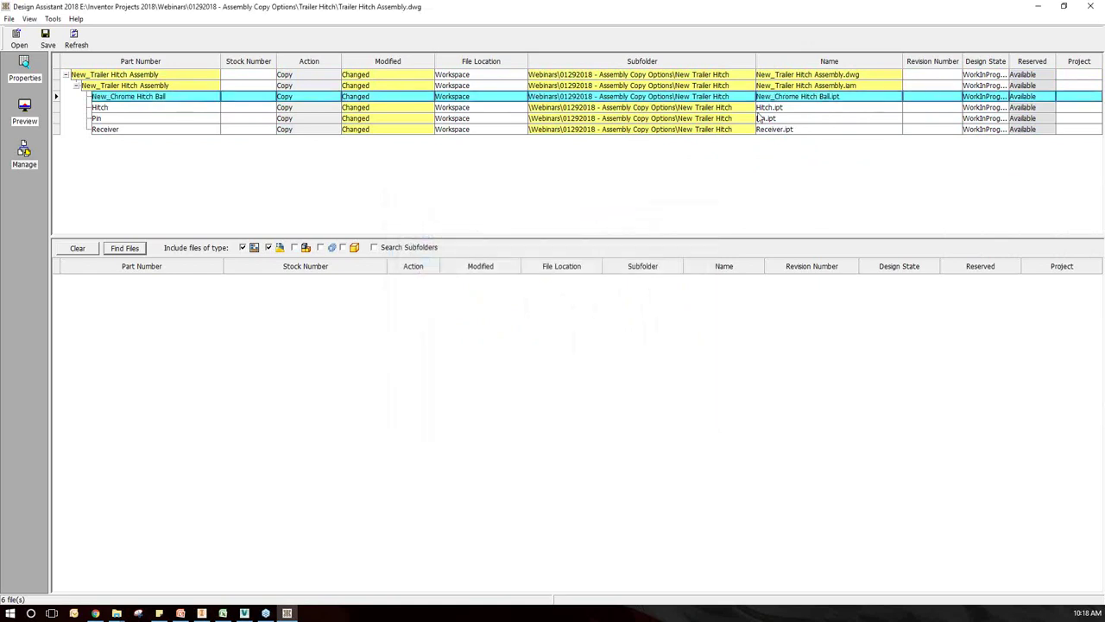
Name the Hitch part copy New_Hitch.ipt.
{"action": "double_click", "coordinate": [774, 112]}
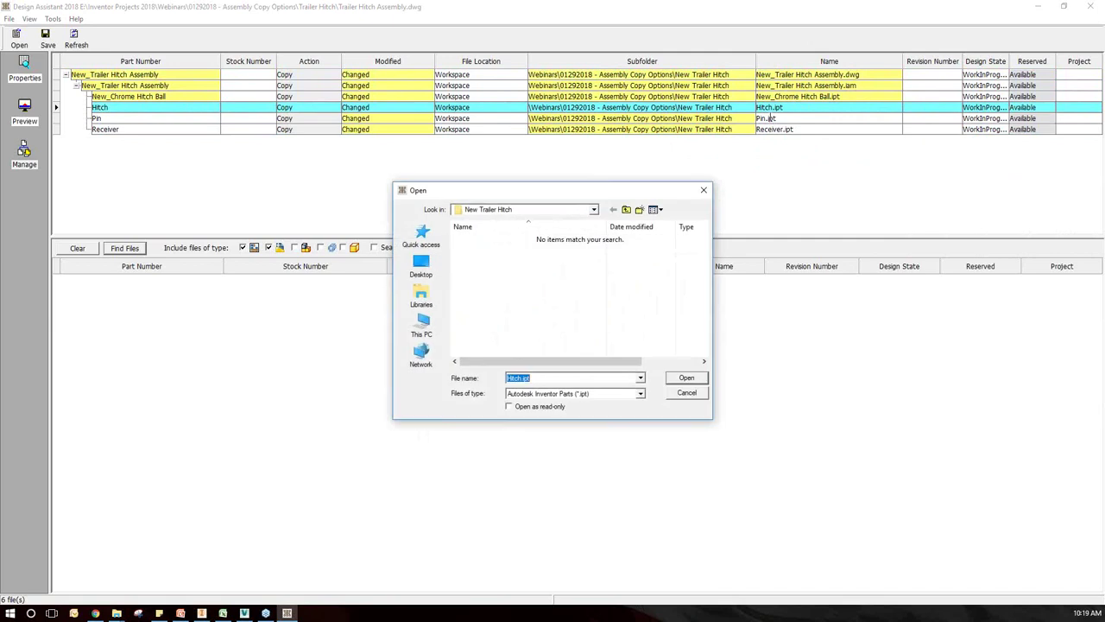
{"action": "key", "text": "Home"}
{"action": "type", "text": "New_"}
{"action": "left_click", "coordinate": [684, 380]}
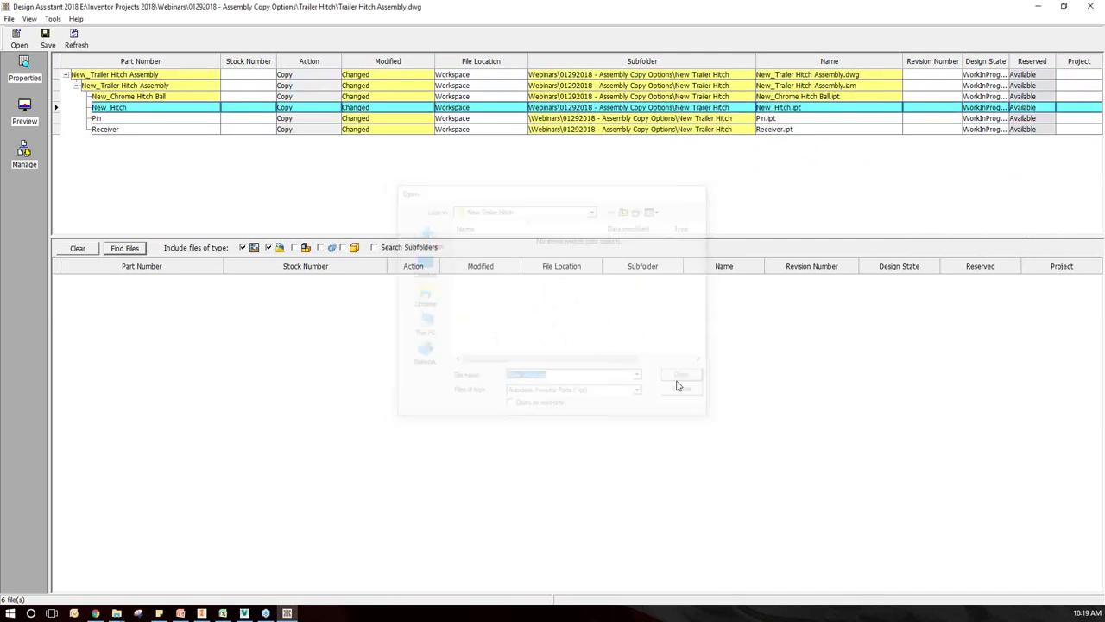
Name the Pin part copy New_Pin.ipt.
{"action": "double_click", "coordinate": [771, 119]}
{"action": "left_click", "coordinate": [521, 380]}
{"action": "type", "text": "New_Pin.ipt"}
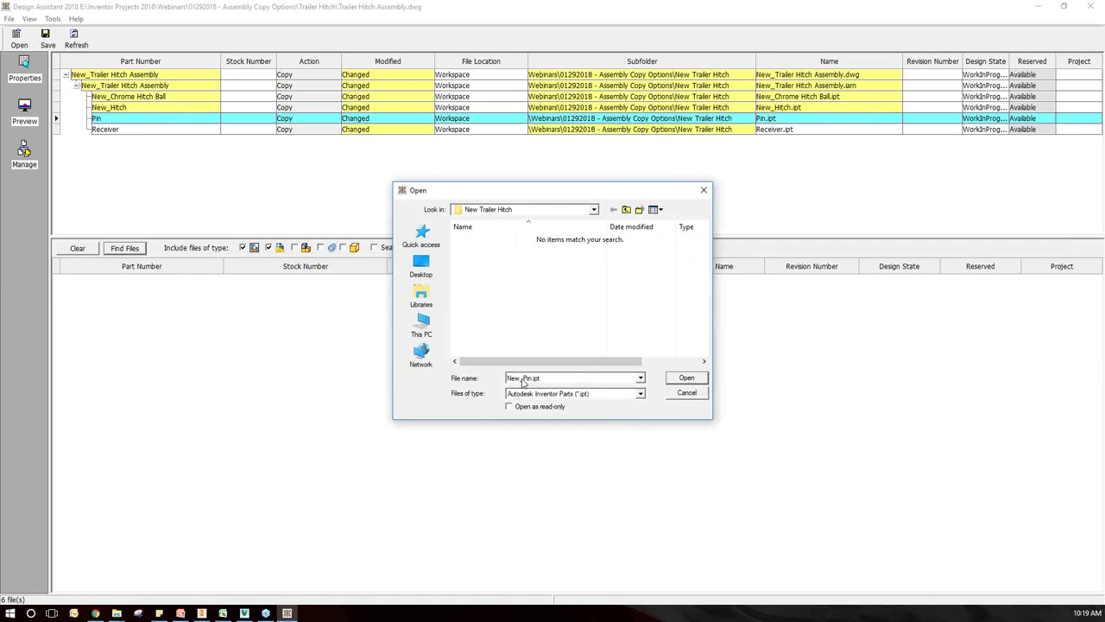
{"action": "left_click", "coordinate": [684, 379]}
Name the Receiver part copy New_Receiver.ipt.
{"action": "double_click", "coordinate": [788, 131]}
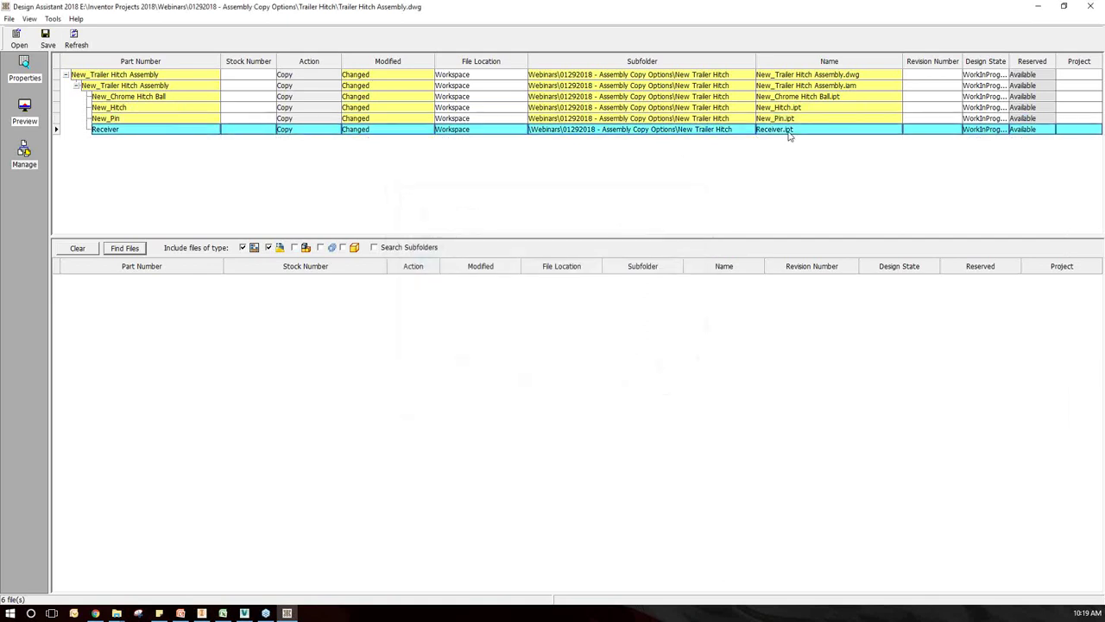
{"action": "key", "text": "Home"}
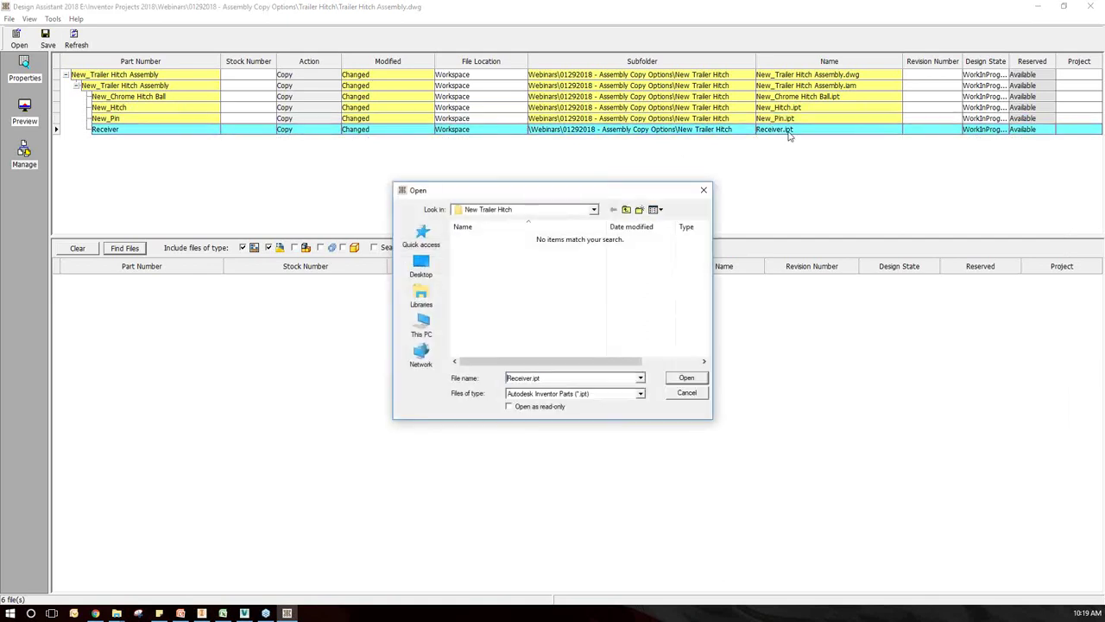
{"action": "type", "text": "New_"}
{"action": "left_click", "coordinate": [687, 380]}
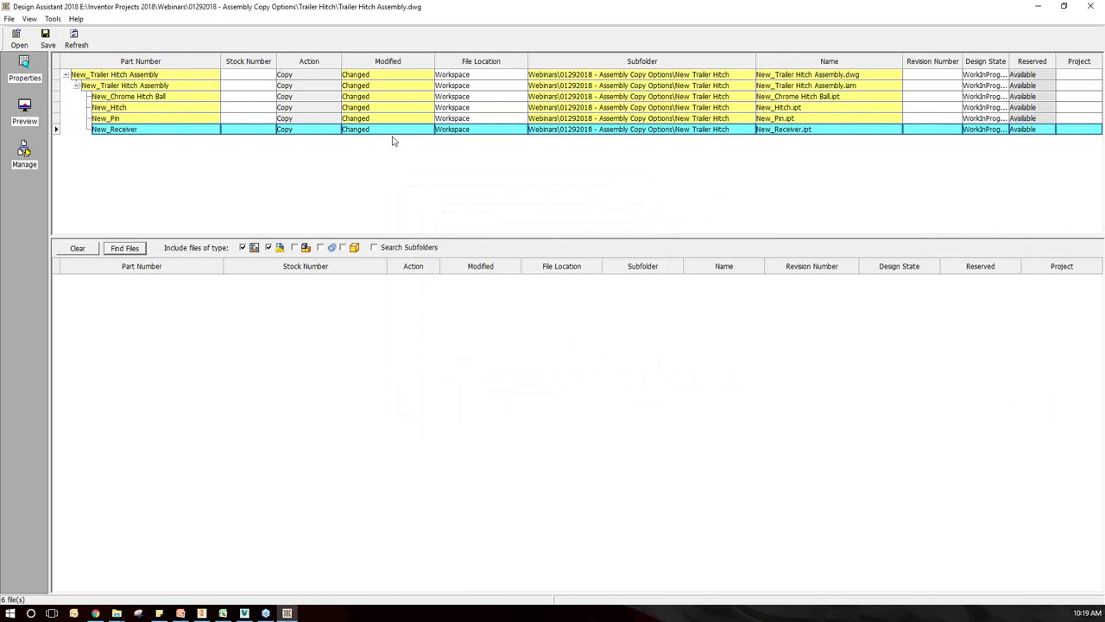
Save the copy changes to create the new files and close Design Assistant.
{"action": "left_click", "coordinate": [47, 39]}
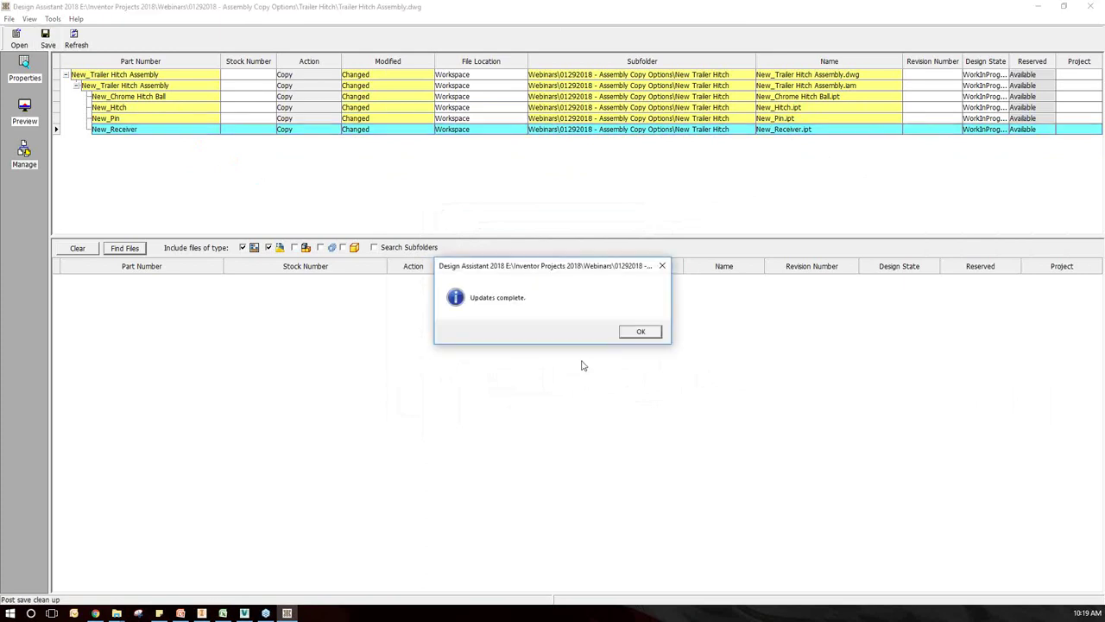
{"action": "left_click", "coordinate": [637, 333]}
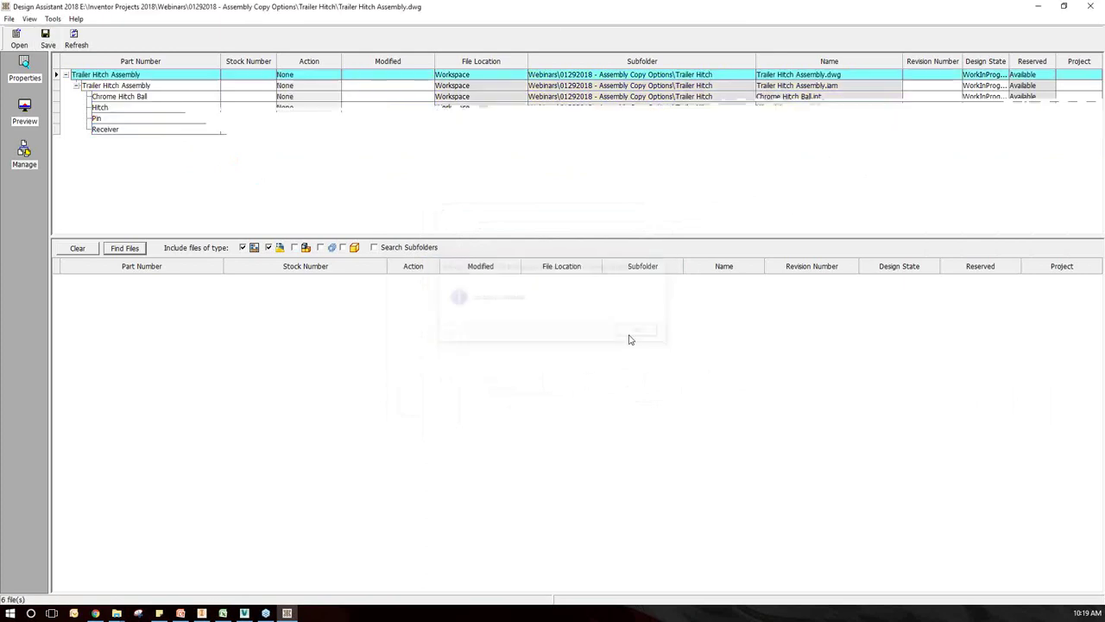
{"action": "left_click", "coordinate": [1090, 7]}
Switch to Inventor and check the copied files in Webinars\01292018 - Assembly Copy Options\New Trailer Hitch without opening any.
{"action": "left_click", "coordinate": [201, 613]}
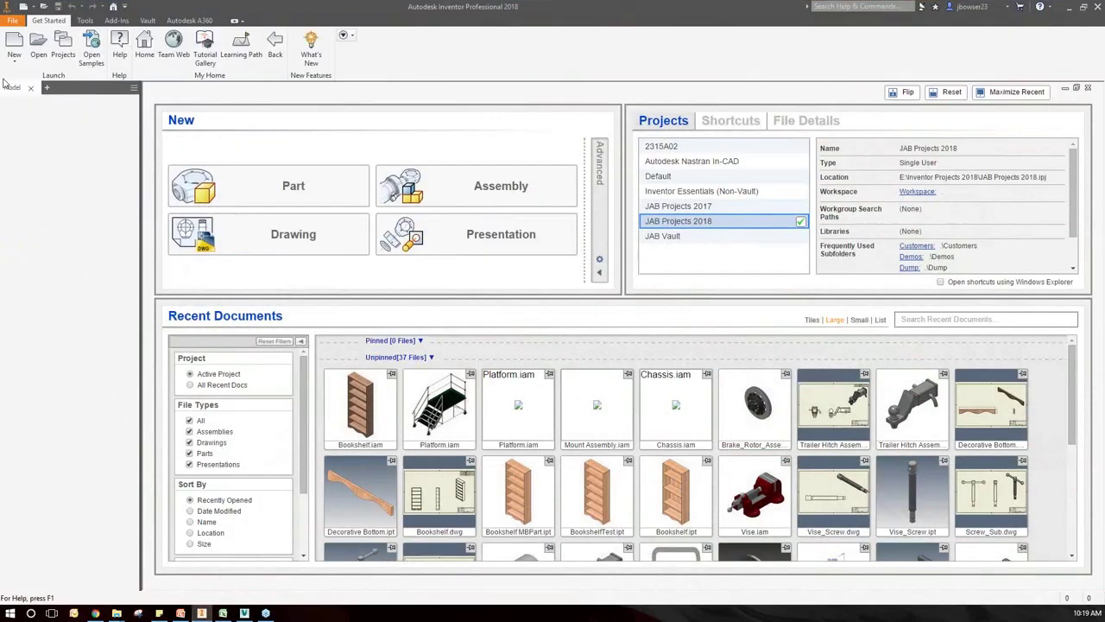
{"action": "left_click", "coordinate": [38, 45]}
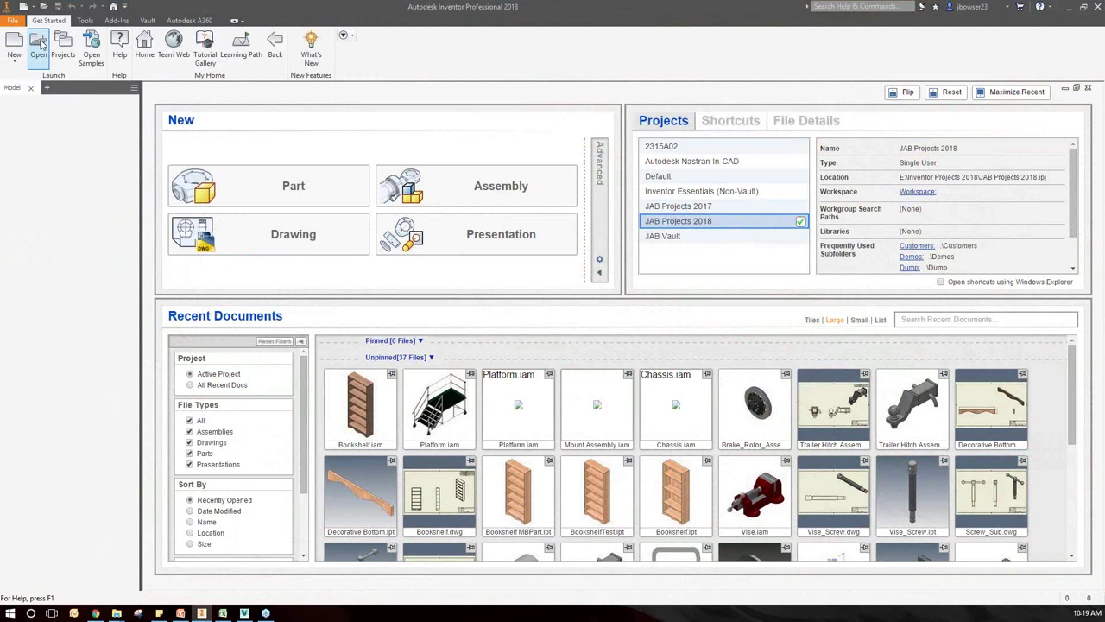
{"action": "double_click", "coordinate": [516, 319]}
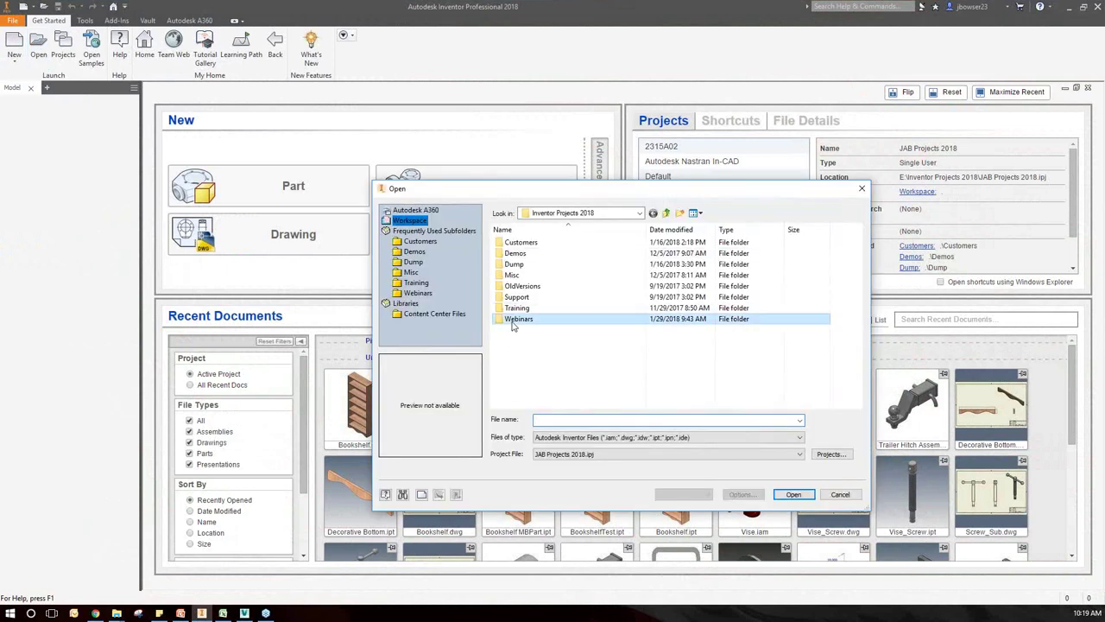
{"action": "double_click", "coordinate": [532, 243]}
{"action": "double_click", "coordinate": [546, 253]}
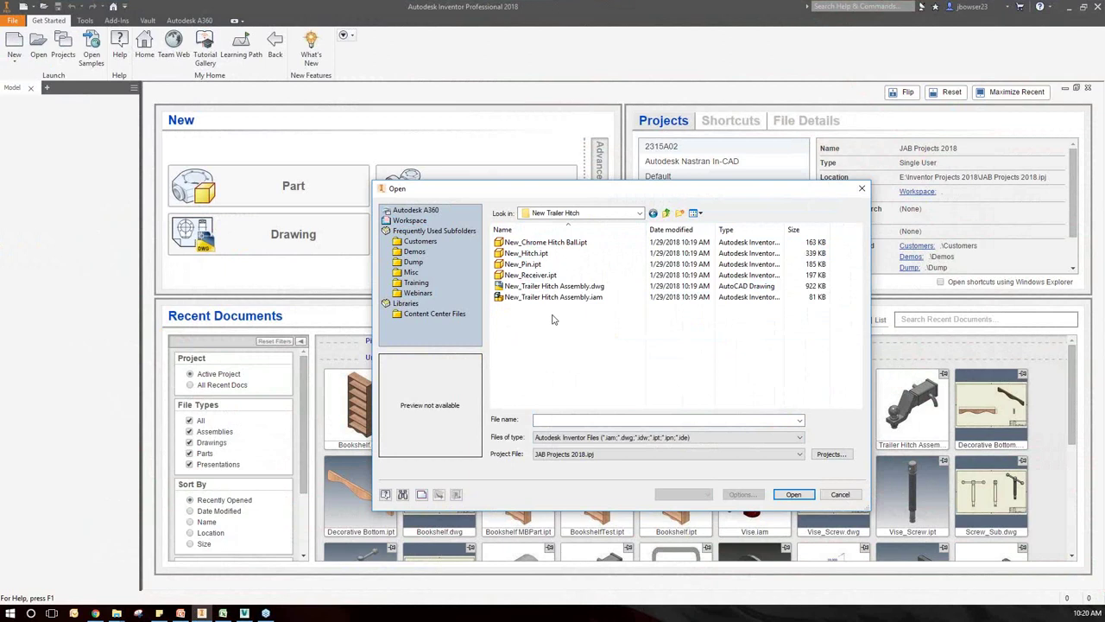
{"action": "left_click", "coordinate": [840, 494]}
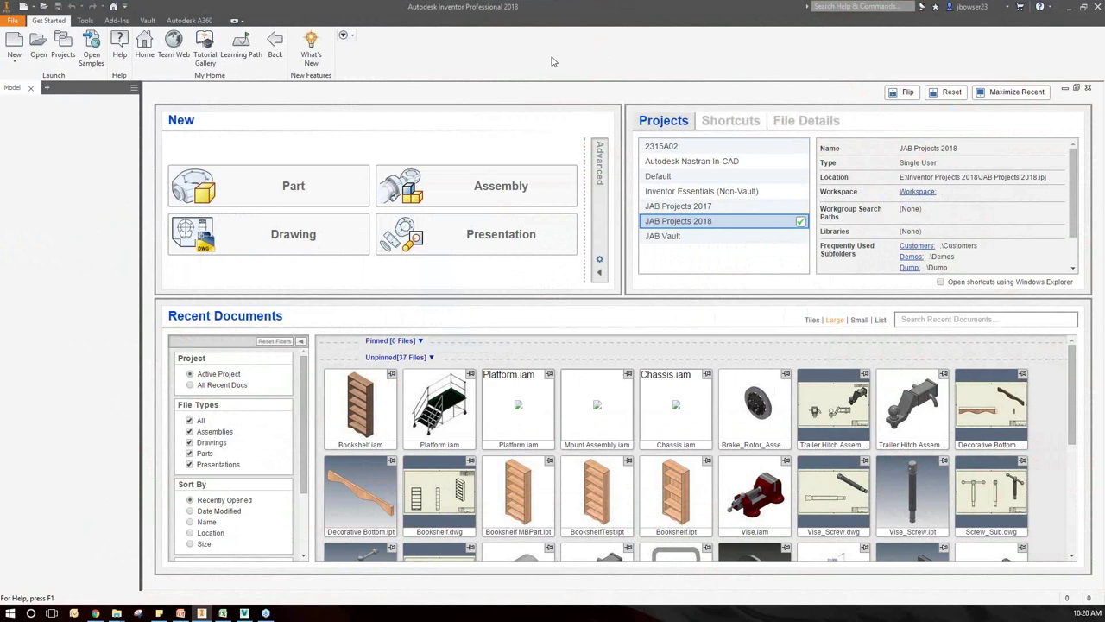
Open Bookshelf MBPart.ipt from the Webinars\01292018 - Assembly Copy Options\Bookshelf folder.
{"action": "left_click", "coordinate": [85, 20]}
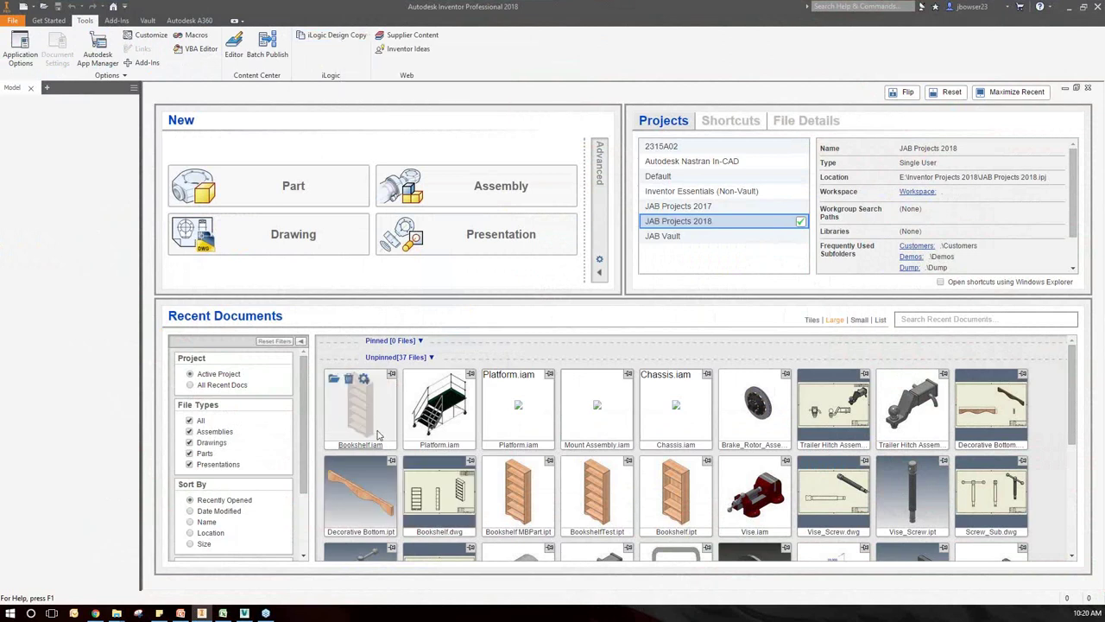
{"action": "left_click", "coordinate": [48, 20]}
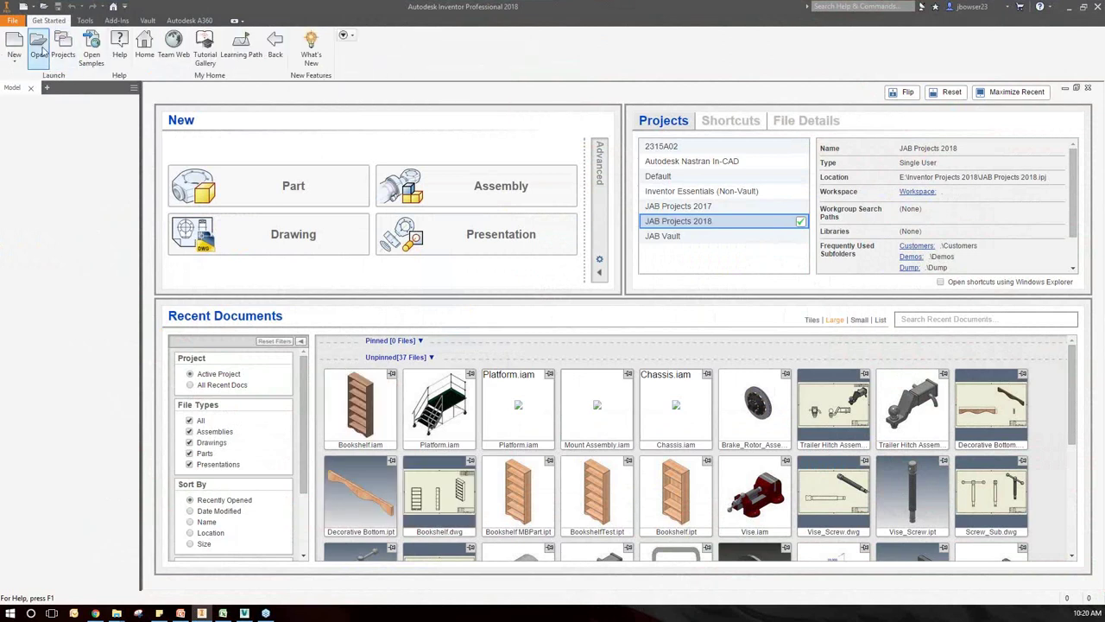
{"action": "left_click", "coordinate": [38, 45]}
{"action": "double_click", "coordinate": [518, 319]}
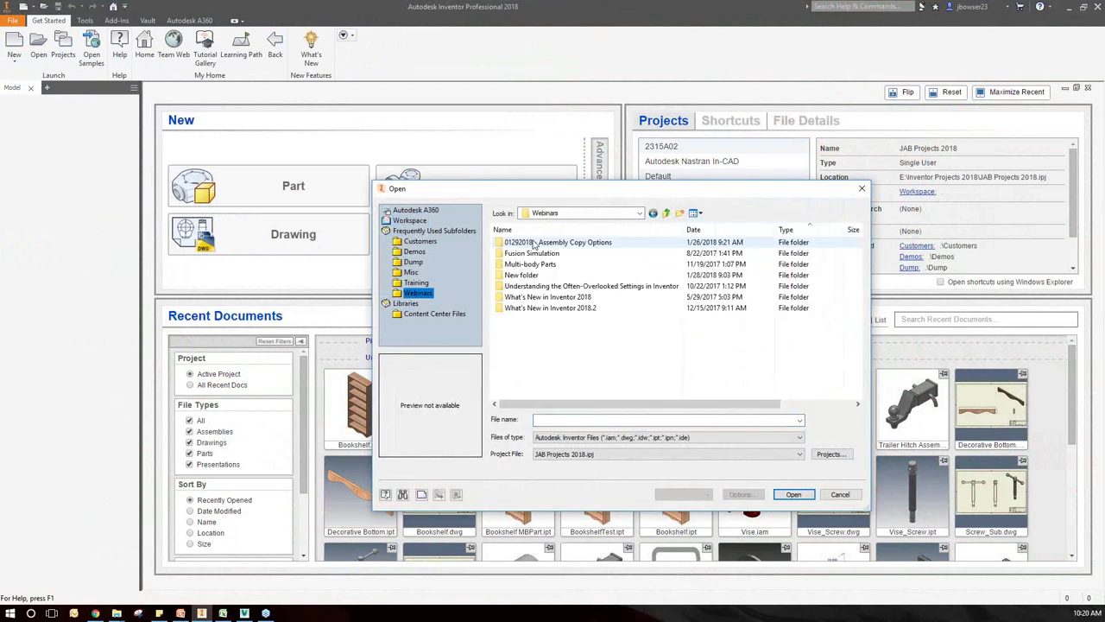
{"action": "double_click", "coordinate": [539, 244]}
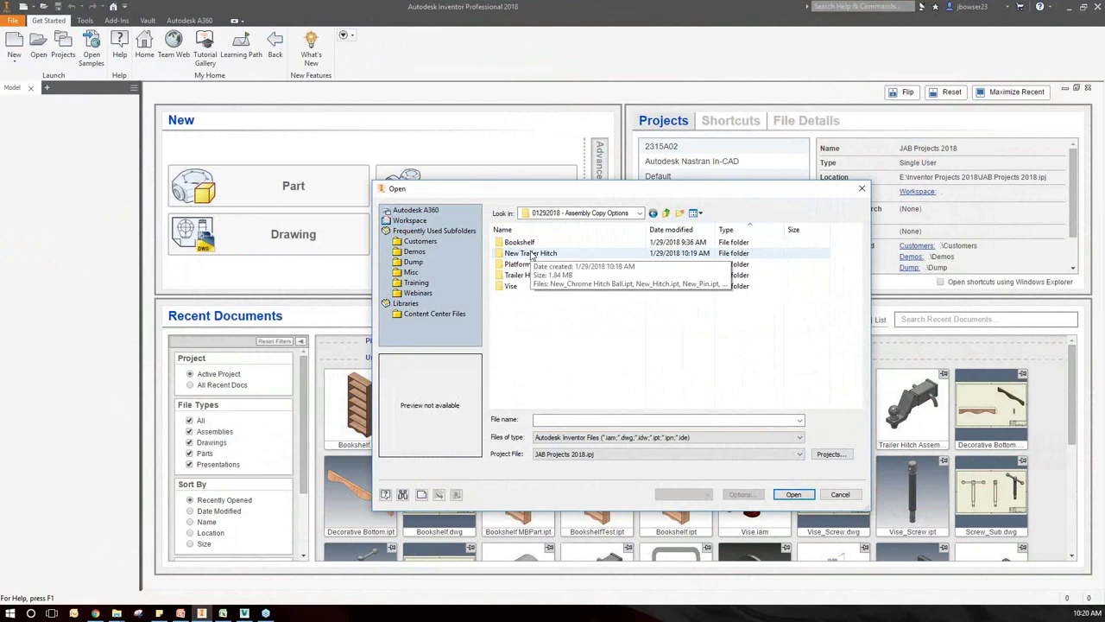
{"action": "double_click", "coordinate": [520, 242]}
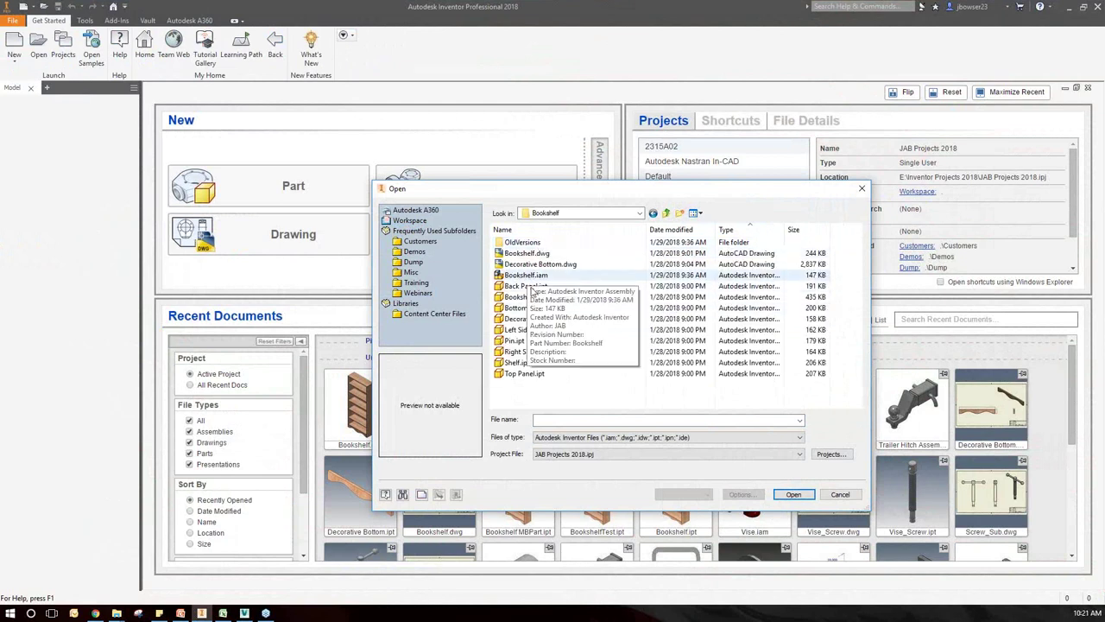
{"action": "double_click", "coordinate": [557, 296]}
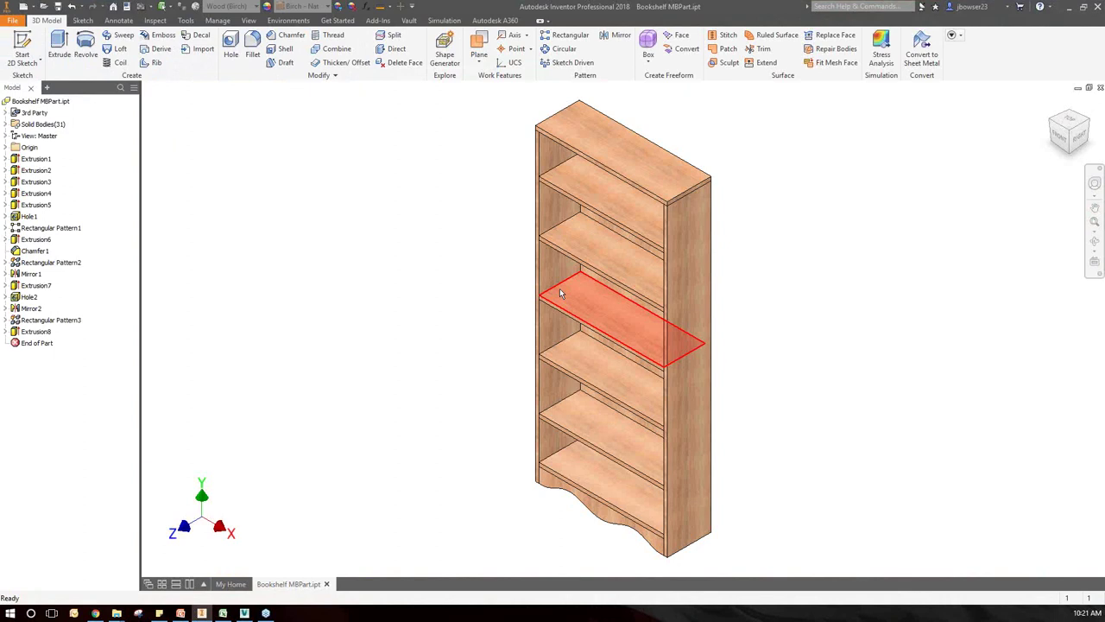
Switch to the Bookshelf Dimensions.xlsx workbook in Excel and shrink its window so the bookshelf model shows beside it.
{"action": "left_click", "coordinate": [222, 614]}
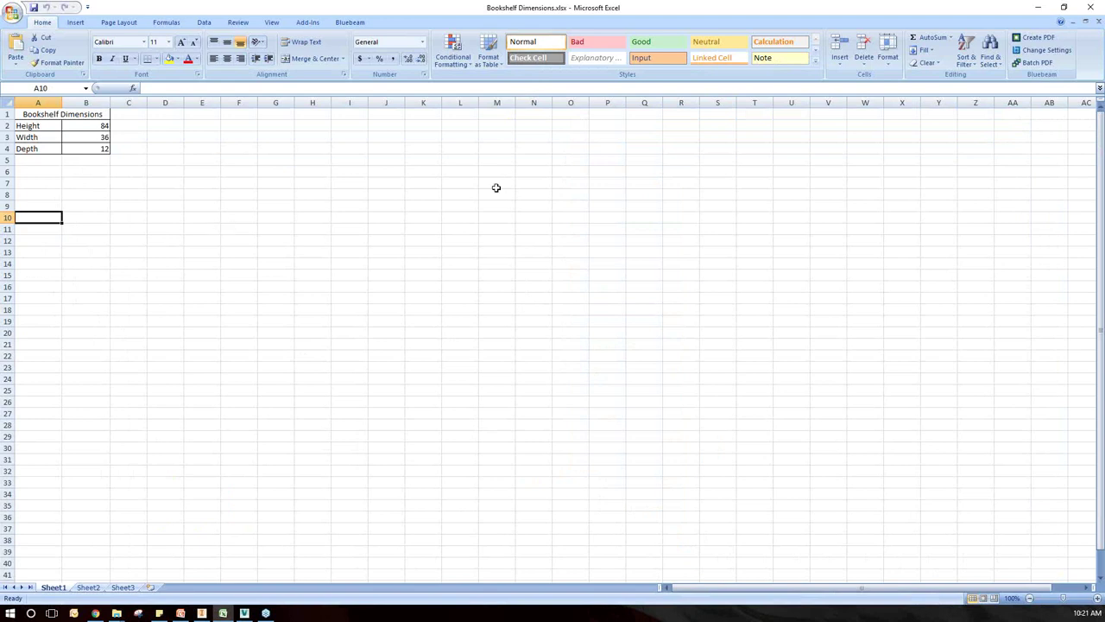
{"action": "left_click", "coordinate": [1064, 7]}
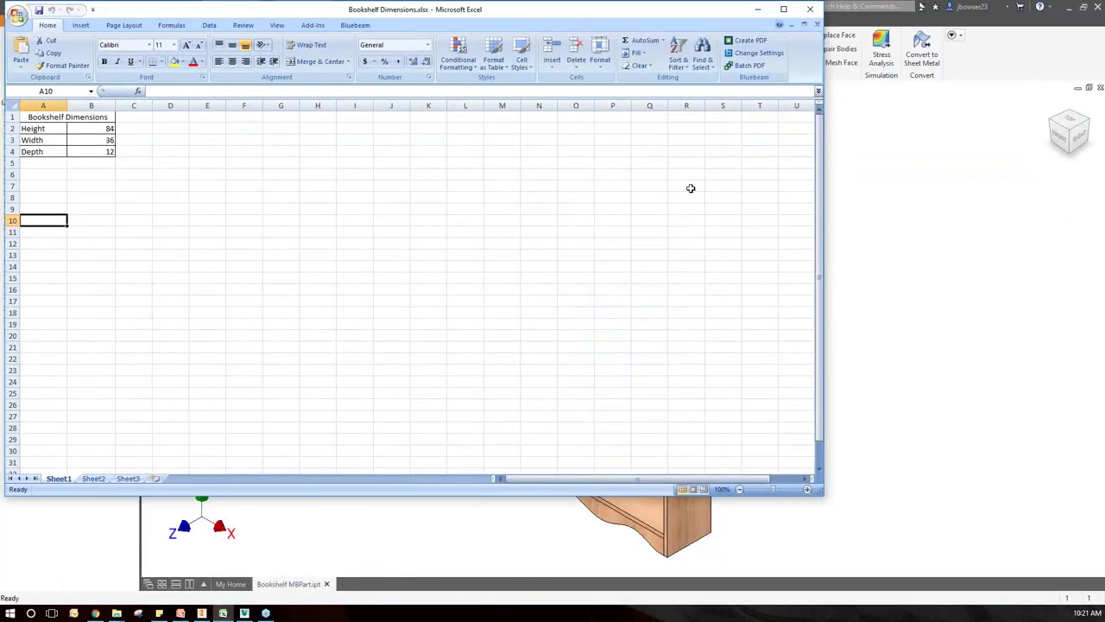
{"action": "left_click_drag", "start_coordinate": [820, 227], "coordinate": [417, 235]}
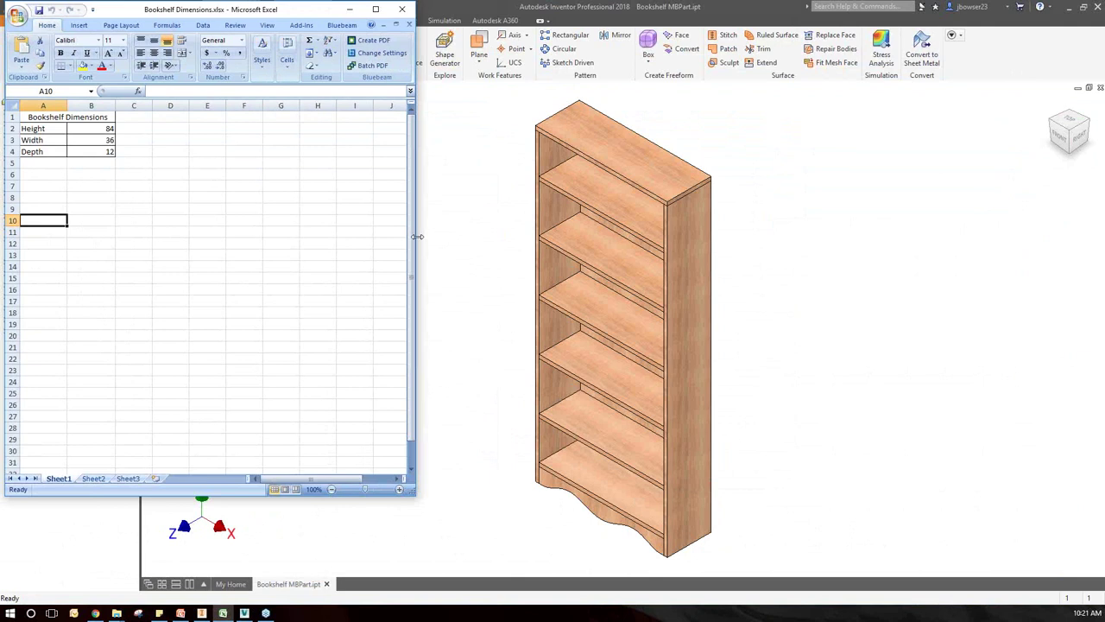
Set the bookshelf's Height to 72, Width to 48 and Depth to 18 in the worksheet and save the workbook.
{"action": "left_click", "coordinate": [100, 131]}
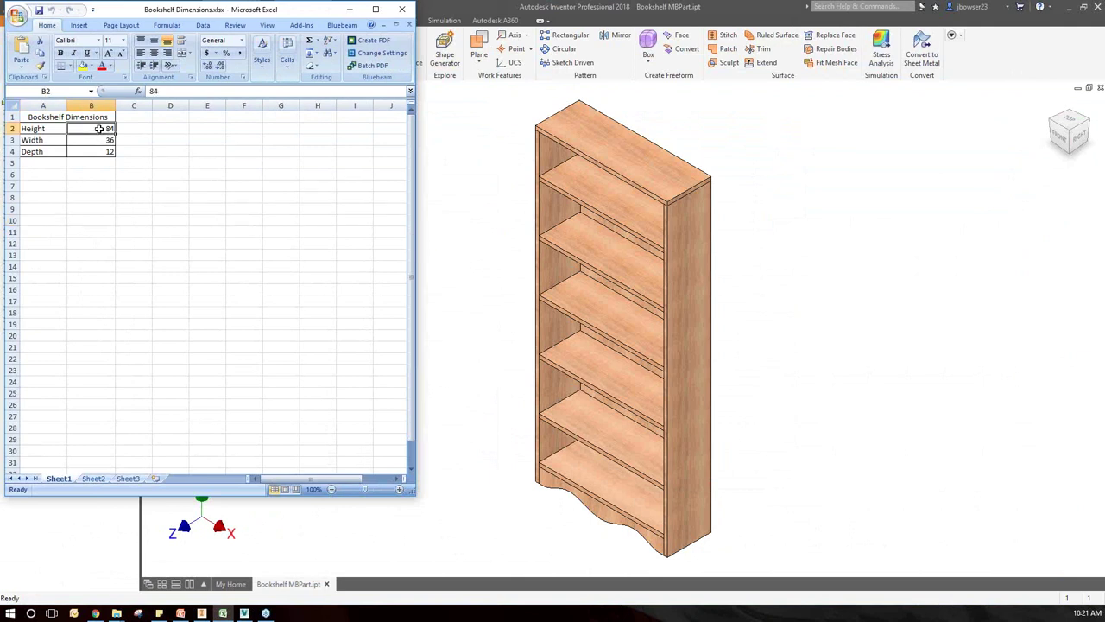
{"action": "type", "text": "72"}
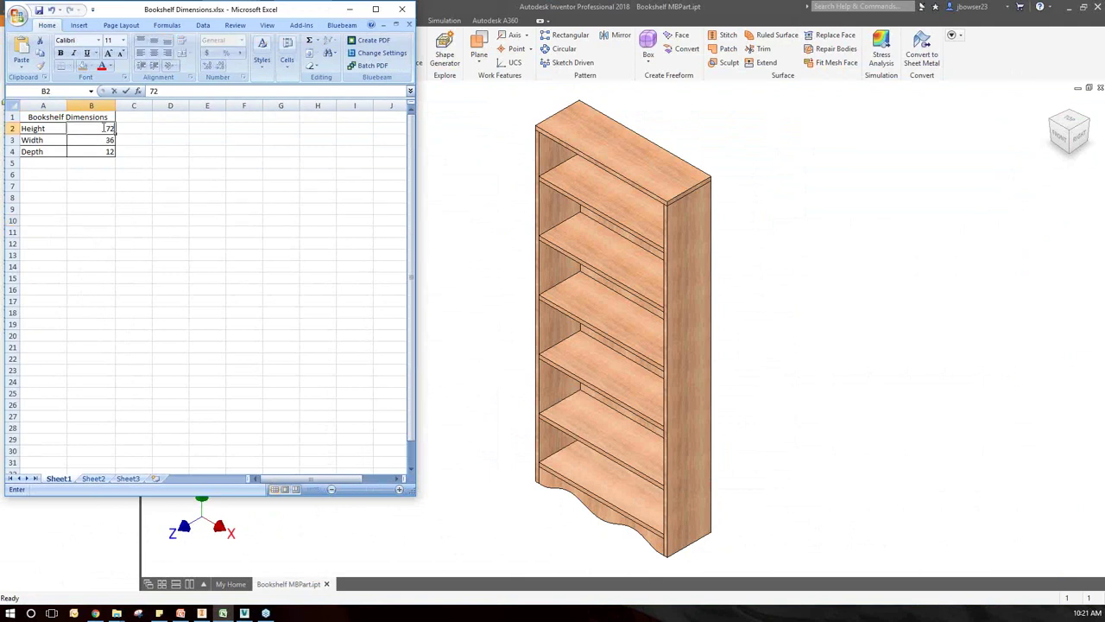
{"action": "key", "text": "Return"}
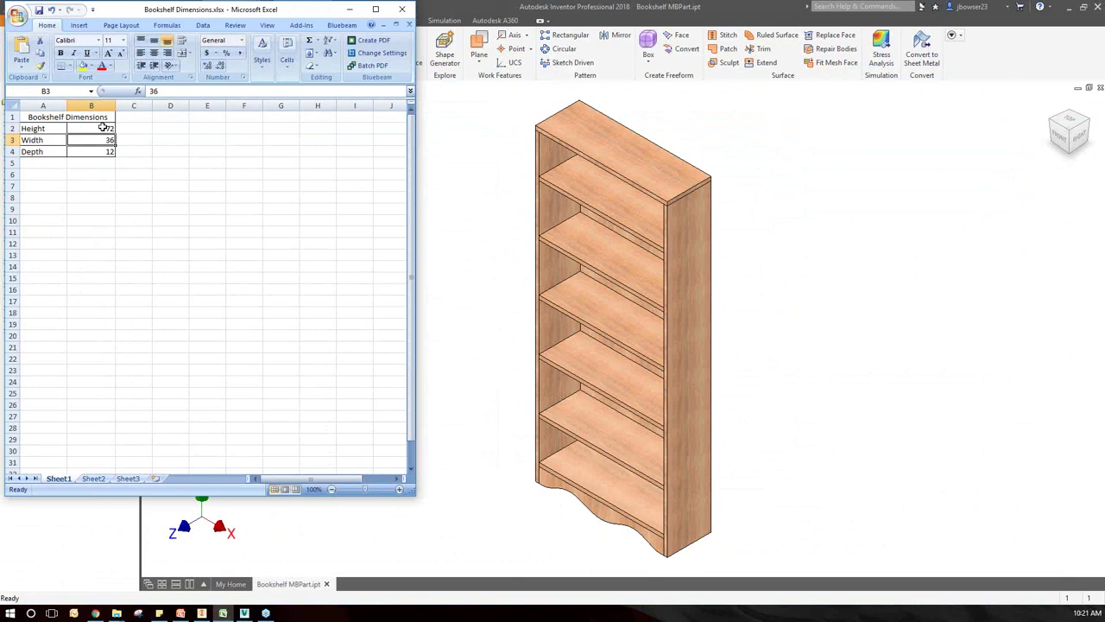
{"action": "type", "text": "48"}
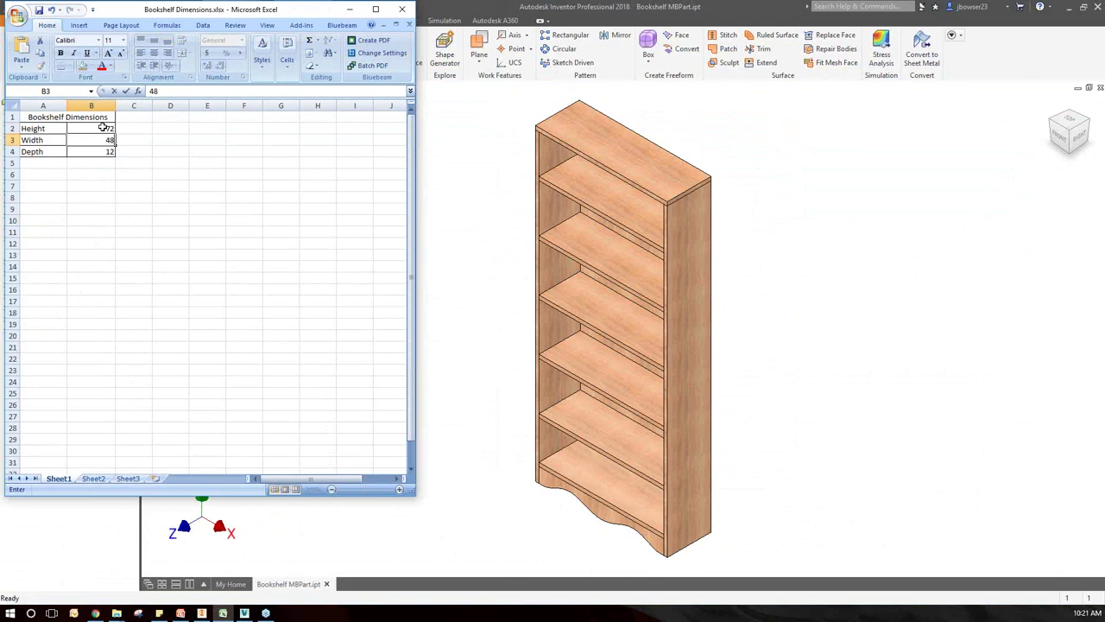
{"action": "key", "text": "Return"}
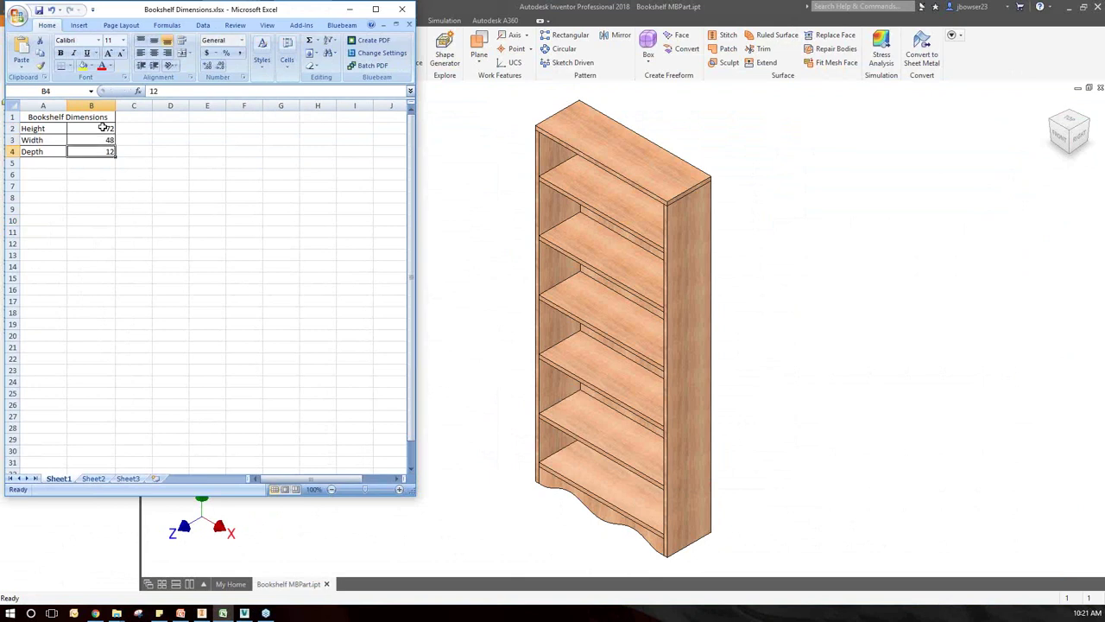
{"action": "type", "text": "1"}
{"action": "key", "text": "Return"}
{"action": "left_click", "coordinate": [38, 10]}
Return to Inventor, check the linked Width, Height and Depth parameters, and update the bookshelf model with the new dimensions.
{"action": "left_click", "coordinate": [486, 155]}
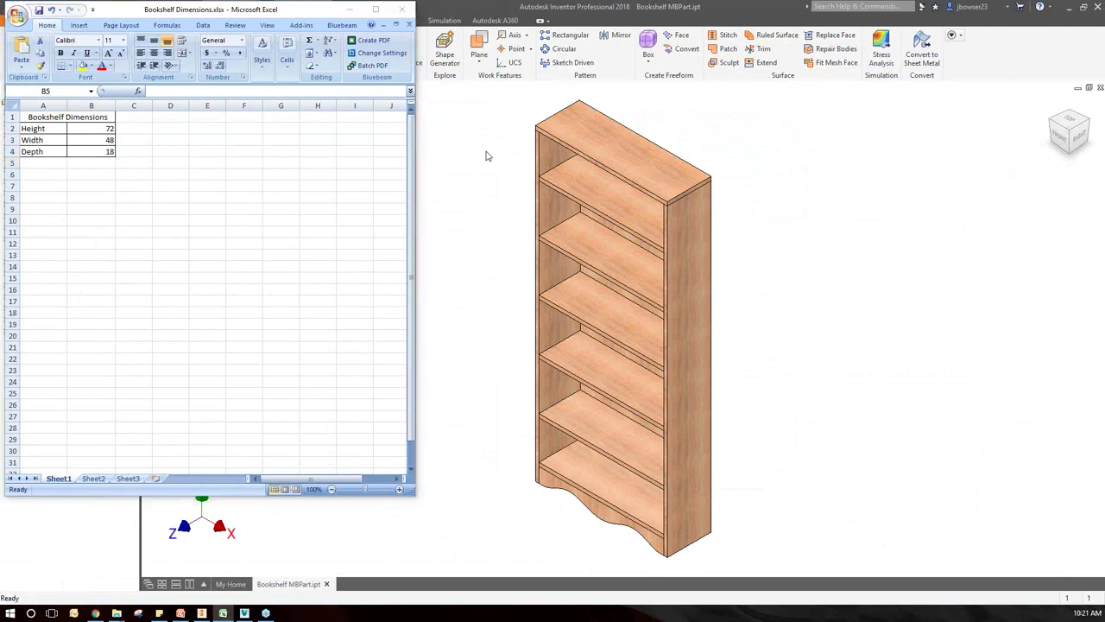
{"action": "left_click", "coordinate": [349, 9]}
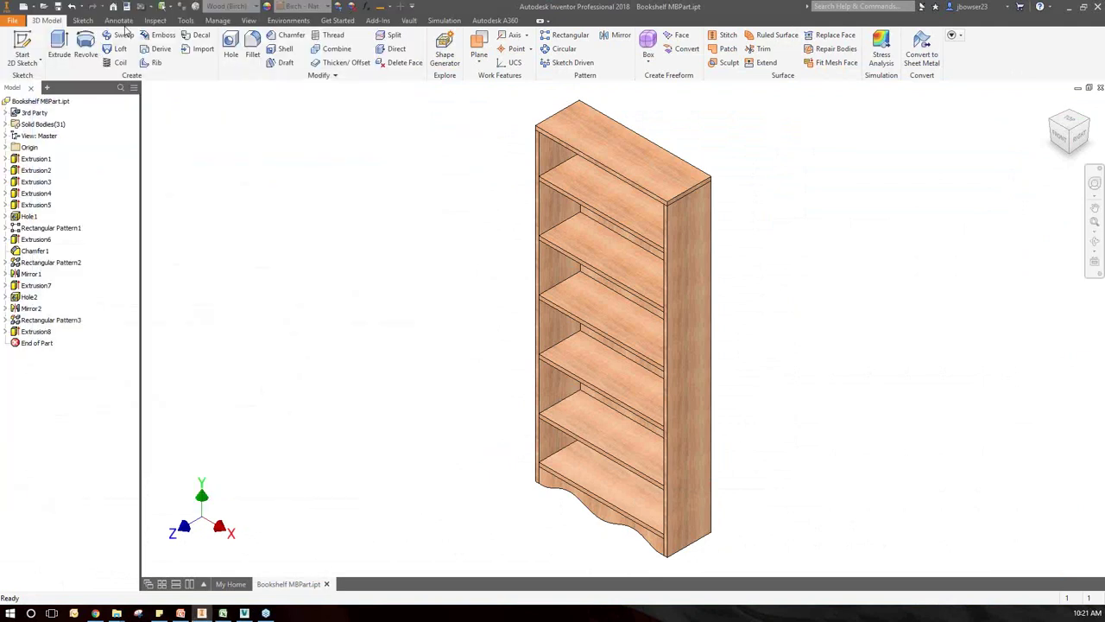
{"action": "left_click", "coordinate": [366, 8]}
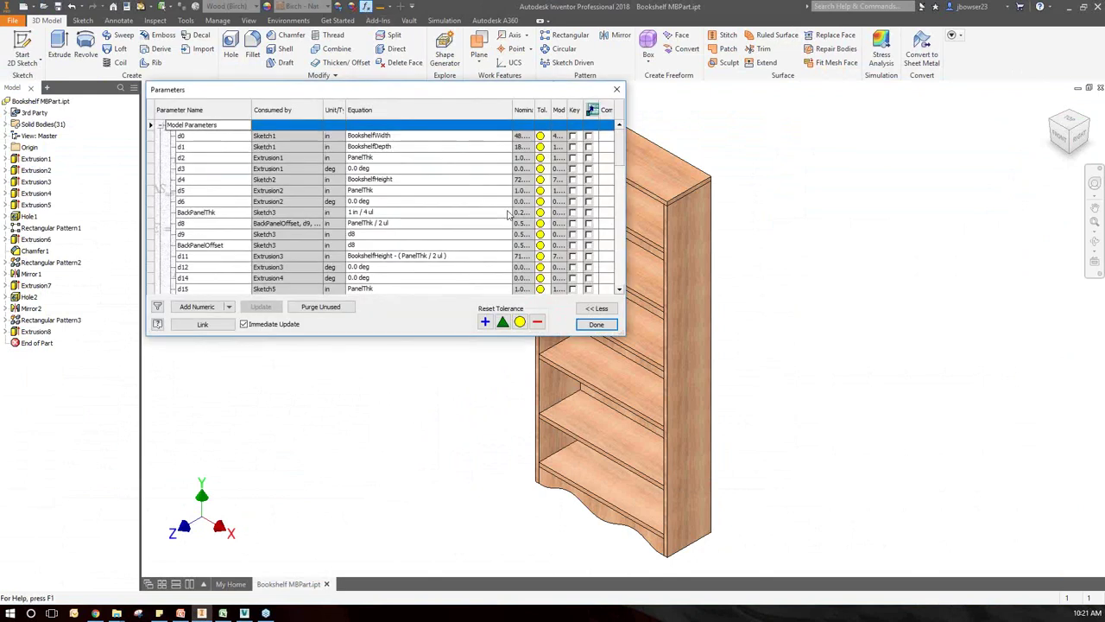
{"action": "scroll", "coordinate": [457, 217], "scroll_direction": "down", "scroll_amount": 15}
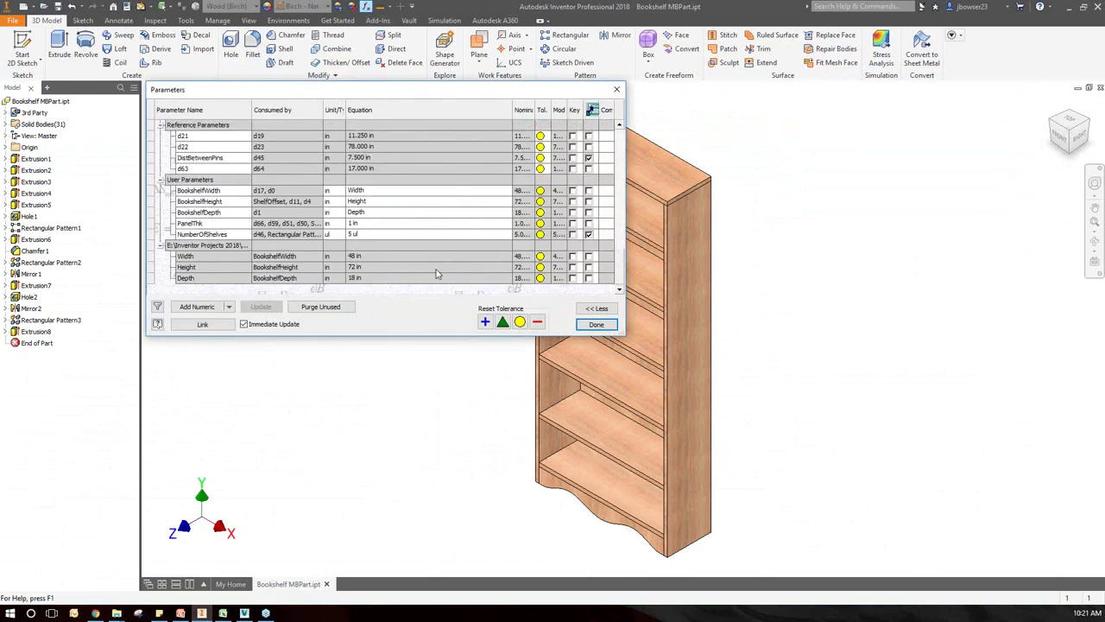
{"action": "key", "text": "Return"}
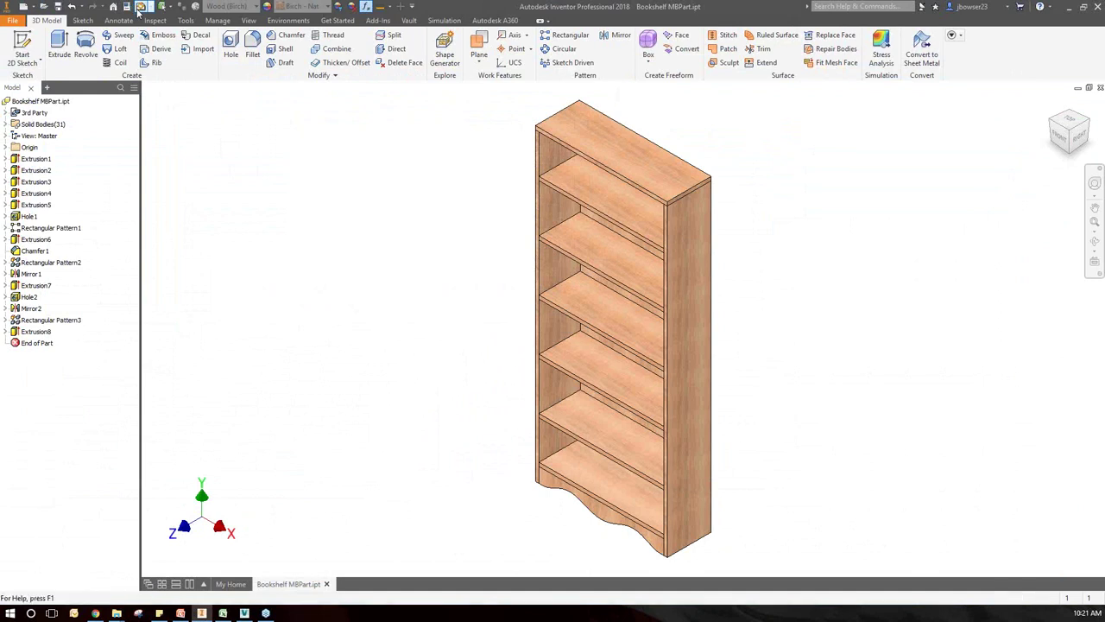
{"action": "left_click", "coordinate": [141, 7]}
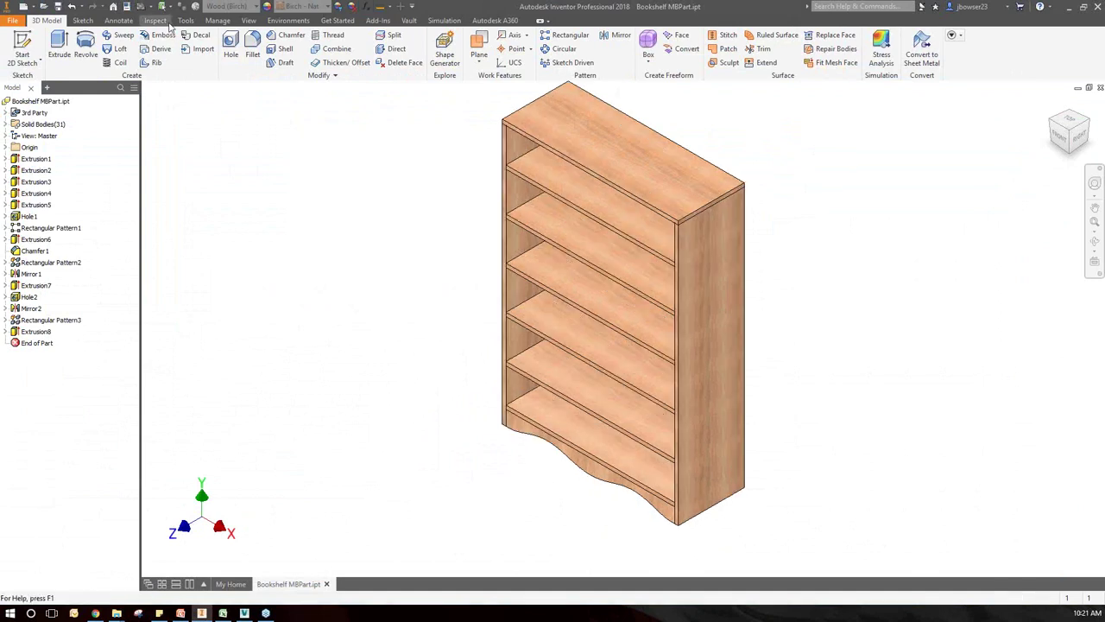
Review the bookshelf part's user parameters and the linked spreadsheet parameters for Width, Height and Depth.
{"action": "left_click", "coordinate": [365, 7]}
{"action": "scroll", "coordinate": [244, 282], "scroll_direction": "down", "scroll_amount": 10}
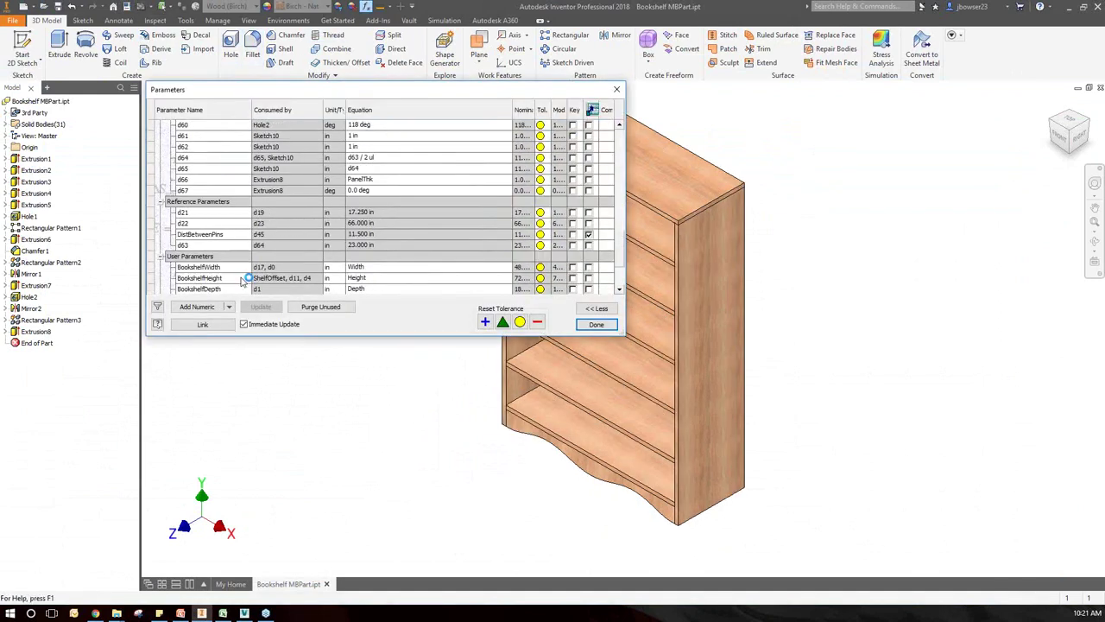
{"action": "scroll", "coordinate": [244, 282], "scroll_direction": "down", "scroll_amount": 3}
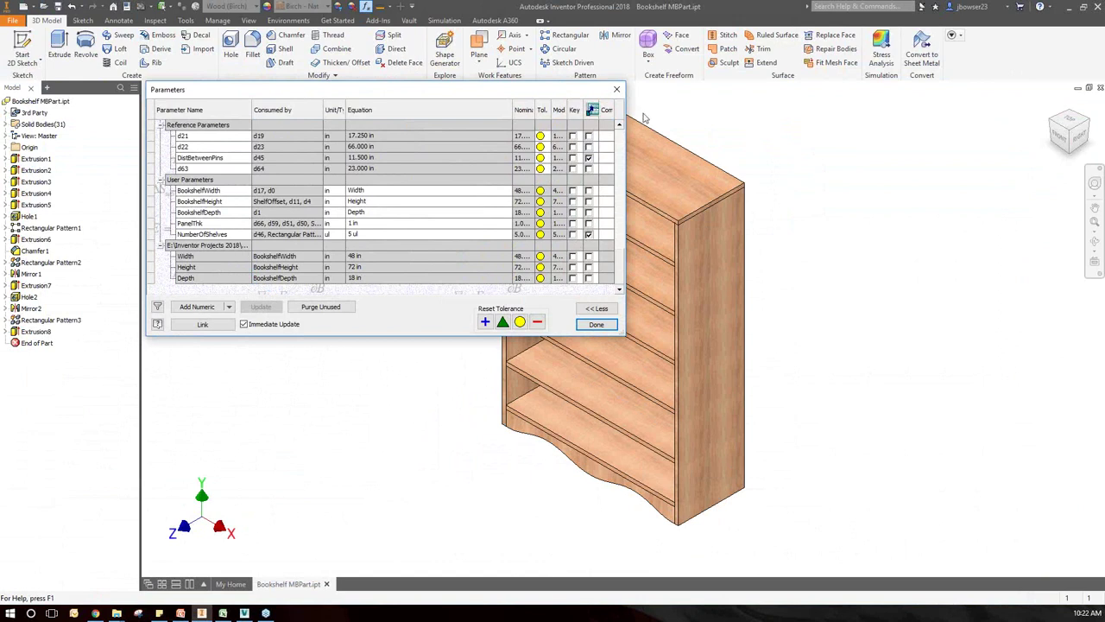
{"action": "left_click", "coordinate": [616, 90]}
Close the bookshelf part and open the Bookshelf.iam assembly from the recent documents.
{"action": "left_click", "coordinate": [1100, 87]}
{"action": "left_click", "coordinate": [457, 328]}
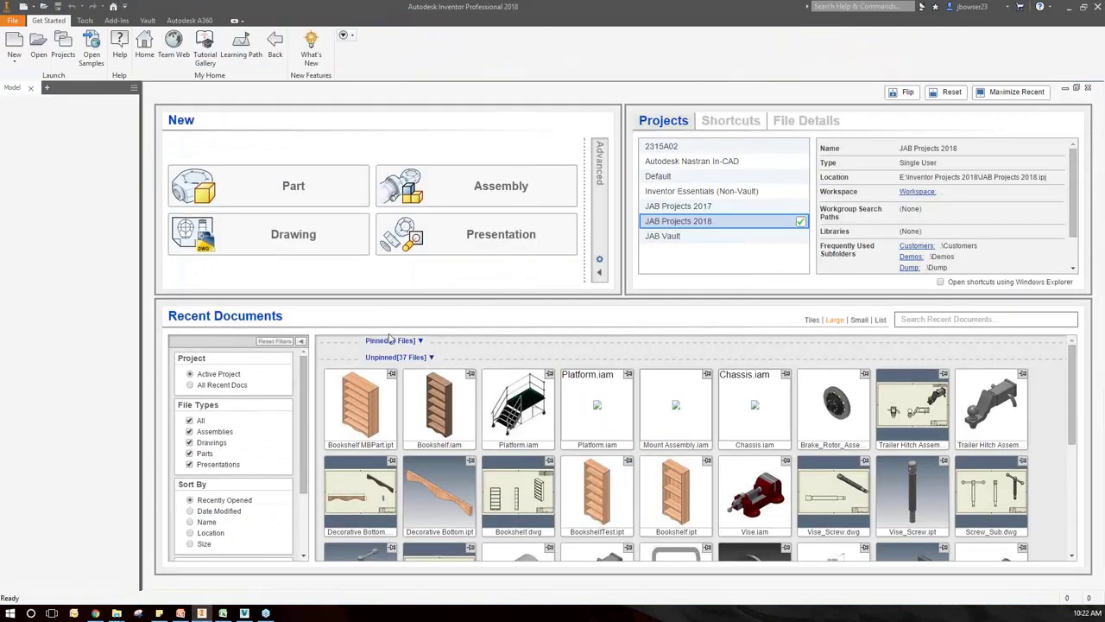
{"action": "double_click", "coordinate": [425, 413]}
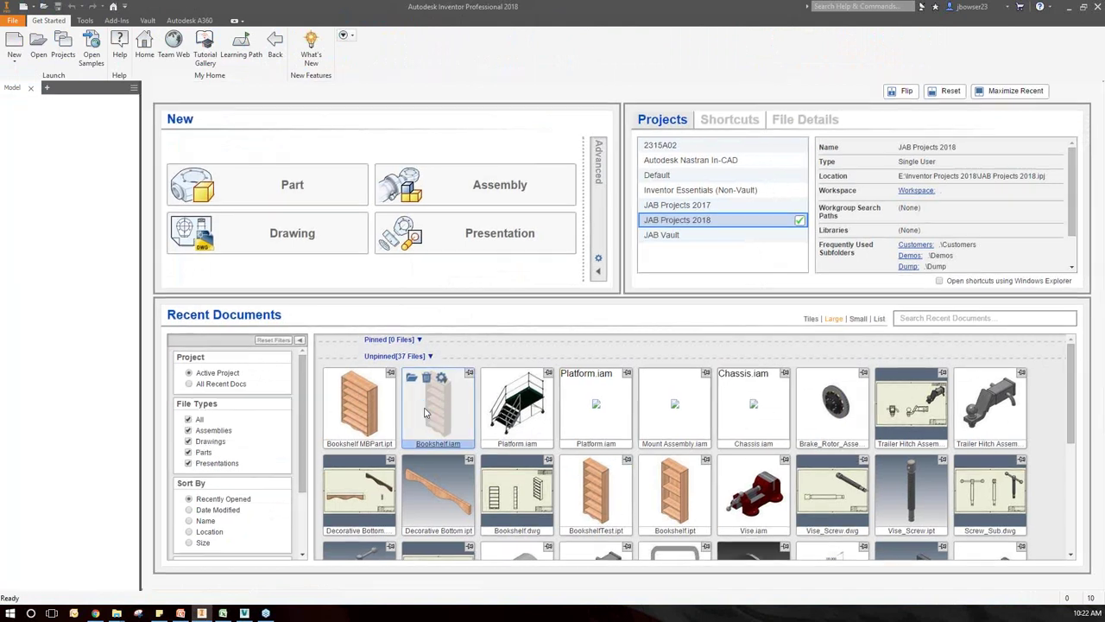
{"action": "left_click", "coordinate": [508, 342]}
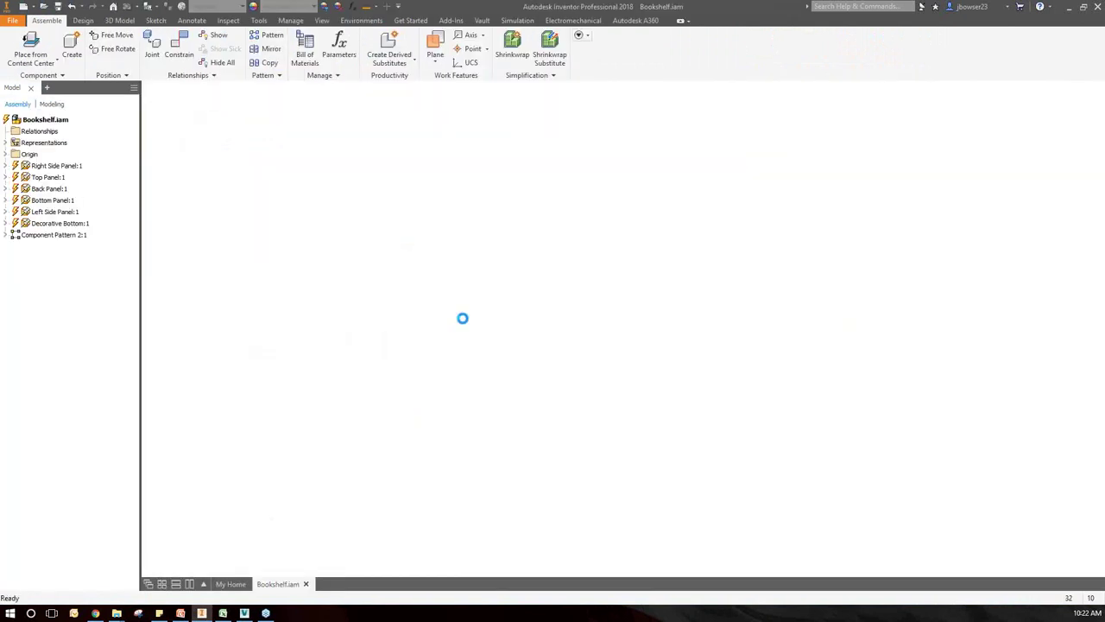
Save the resized Bookshelf assembly and close it.
{"action": "left_click", "coordinate": [58, 6]}
{"action": "left_click", "coordinate": [612, 257]}
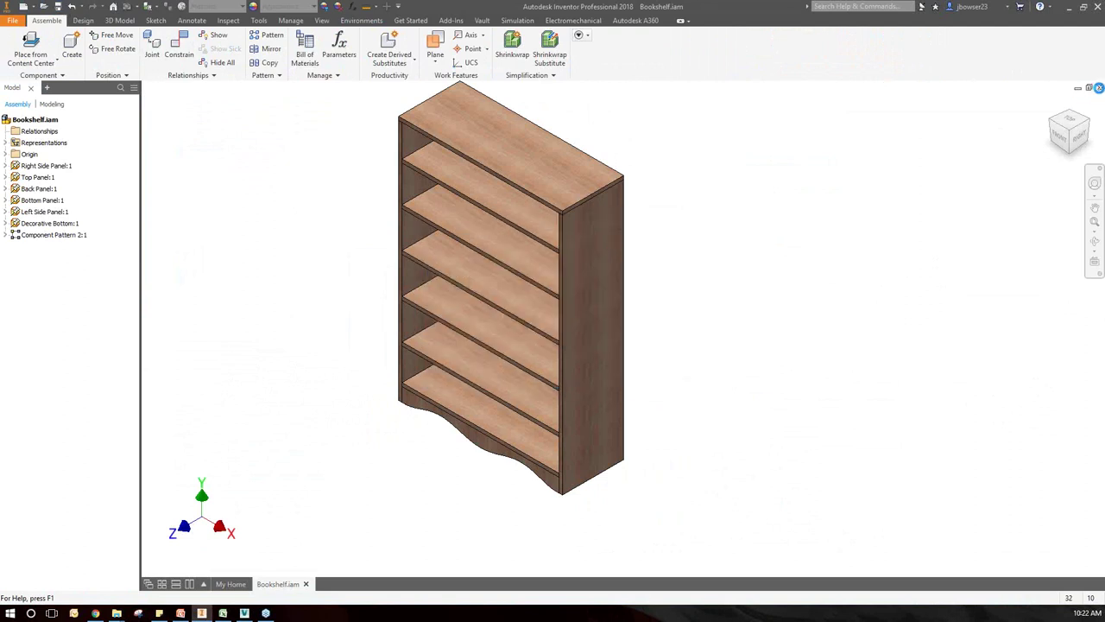
{"action": "left_click", "coordinate": [1098, 87]}
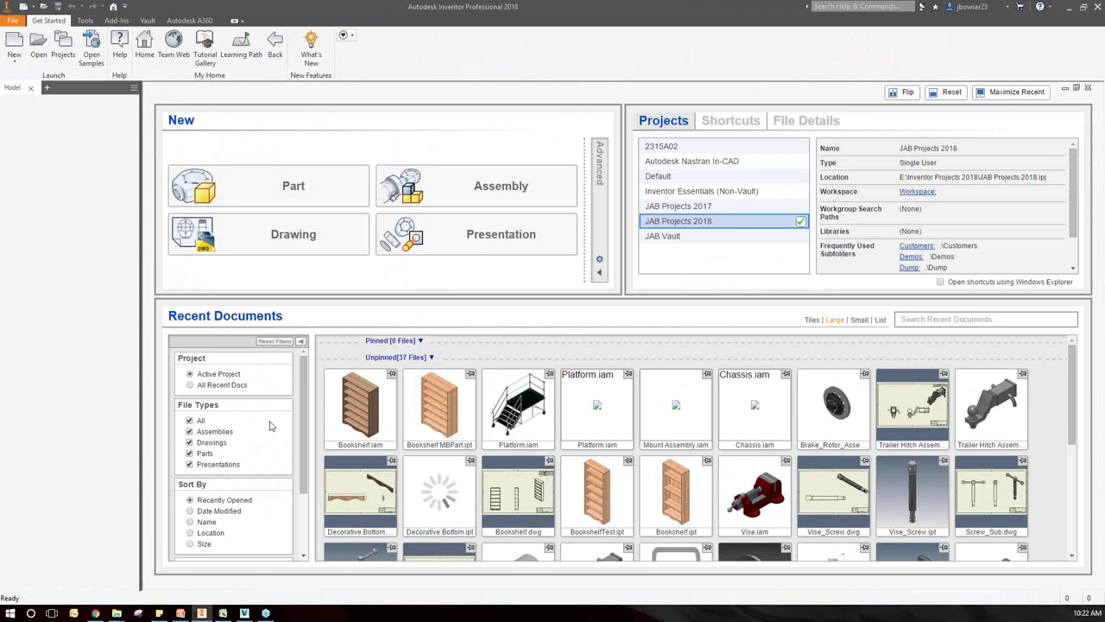
Start iLogic Design Copy and select Bookshelf.dwg and Decorative Bottom.dwg from Webinars\01292018 - Assembly Copy Options\Bookshelf for copying.
{"action": "left_click", "coordinate": [84, 20]}
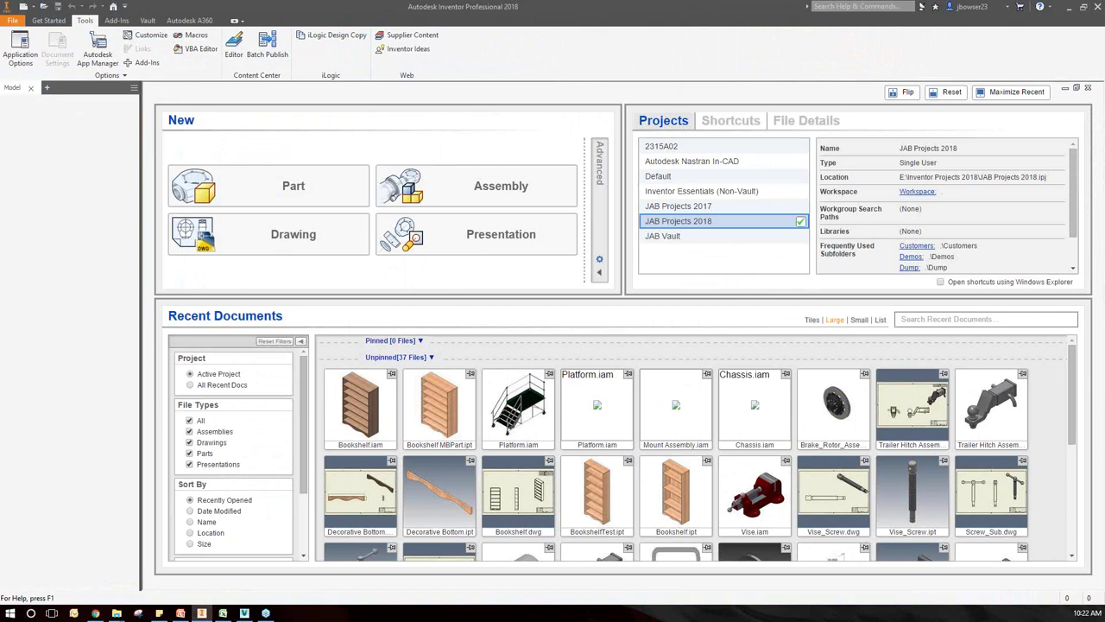
{"action": "left_click_drag", "start_coordinate": [1075, 147], "coordinate": [350, 133]}
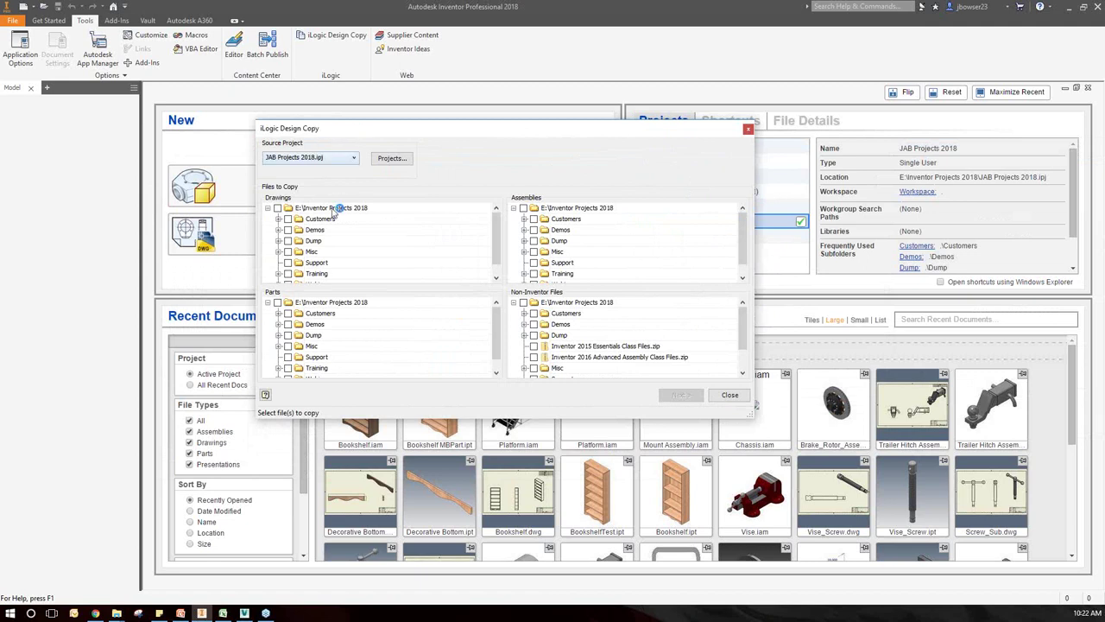
{"action": "scroll", "coordinate": [352, 247], "scroll_direction": "down", "scroll_amount": 1}
{"action": "left_click", "coordinate": [278, 274]}
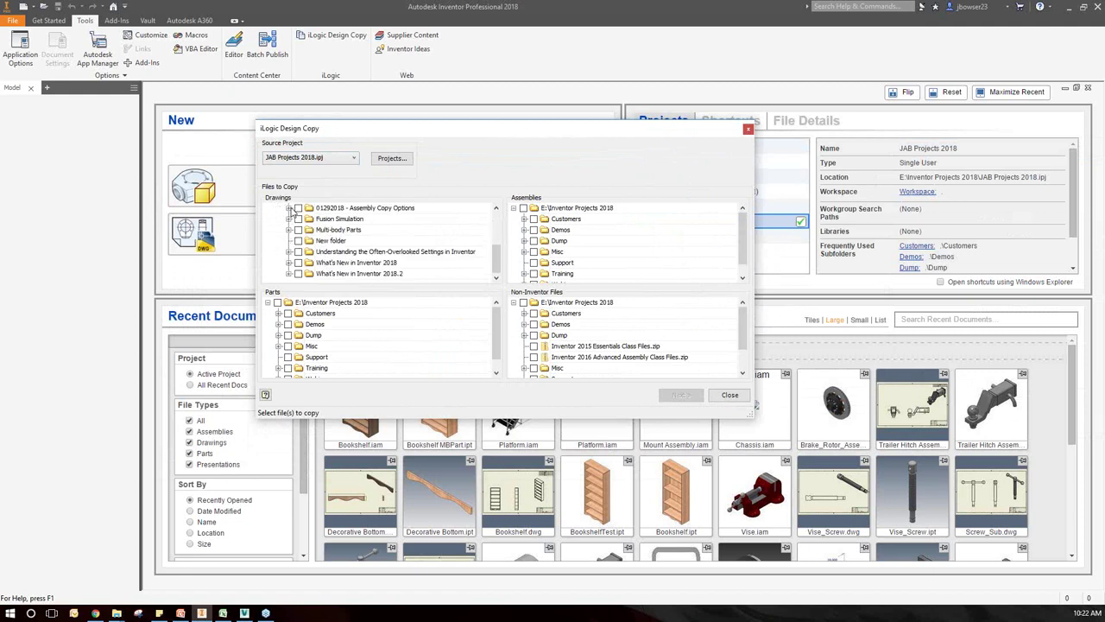
{"action": "left_click", "coordinate": [289, 208]}
{"action": "left_click", "coordinate": [300, 219]}
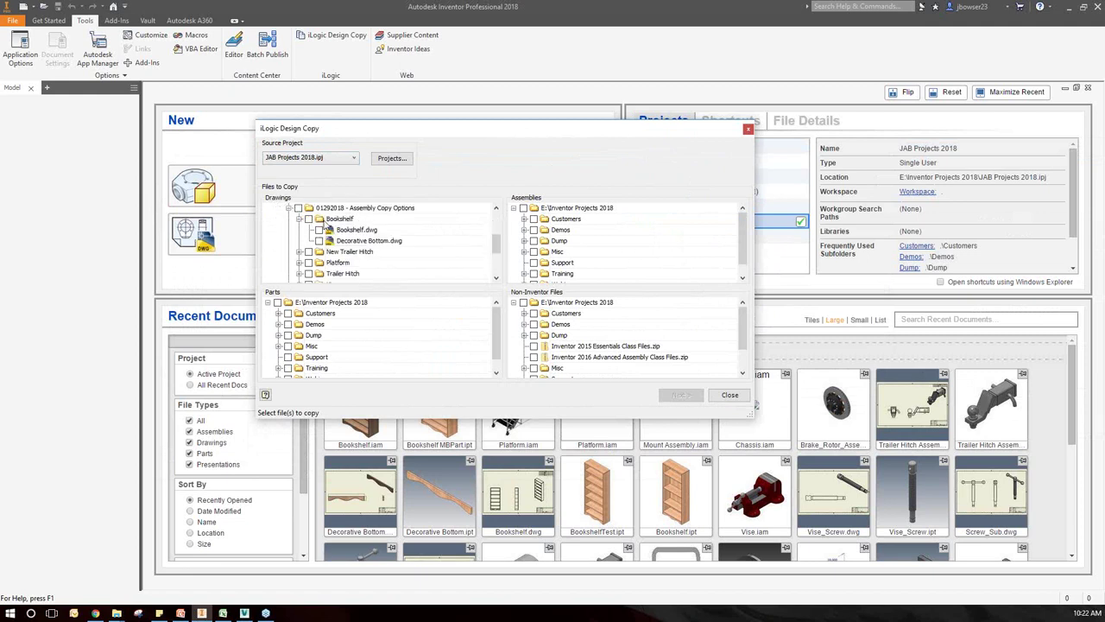
{"action": "left_click", "coordinate": [319, 229]}
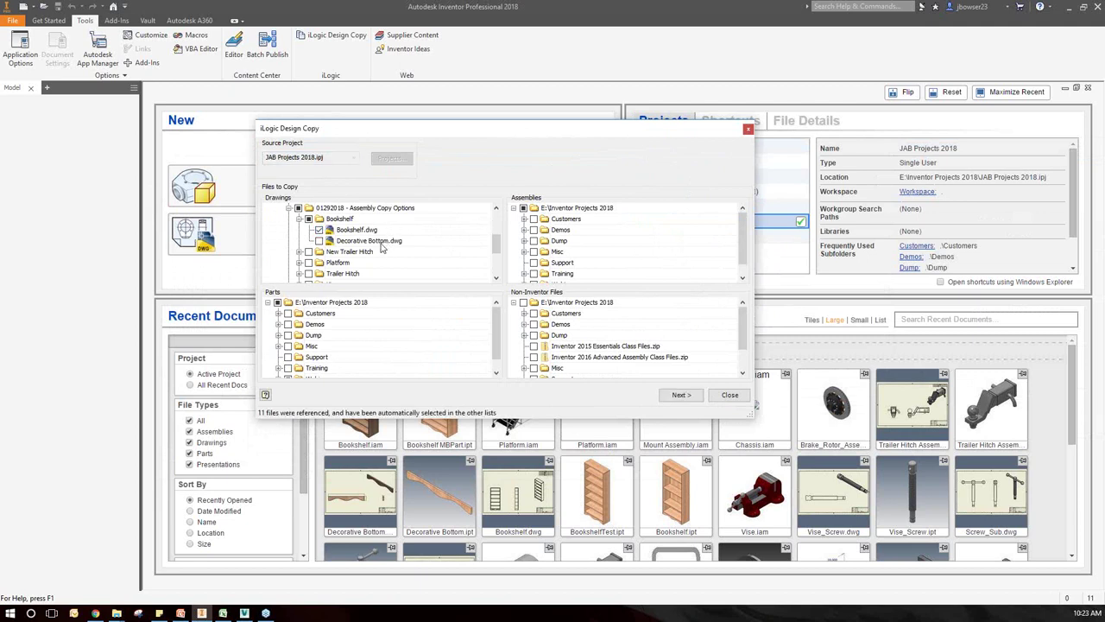
{"action": "left_click", "coordinate": [318, 241]}
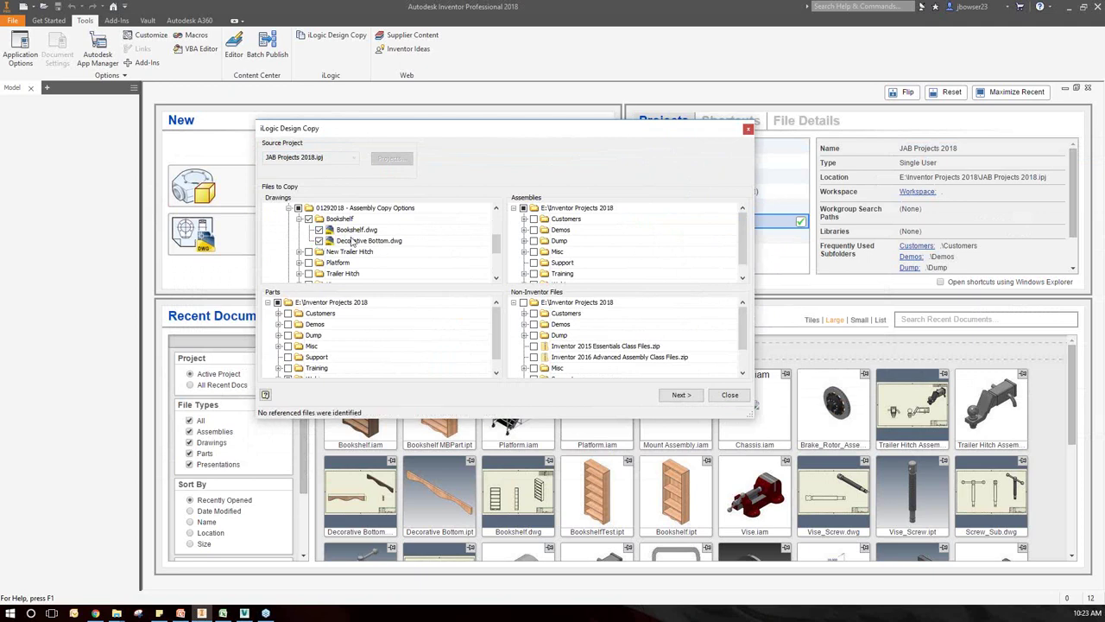
Check which assemblies are selected for copying in the 01292018 - Assembly Copy Options\Bookshelf folder.
{"action": "scroll", "coordinate": [598, 236], "scroll_direction": "down", "scroll_amount": 1}
{"action": "left_click", "coordinate": [524, 273]}
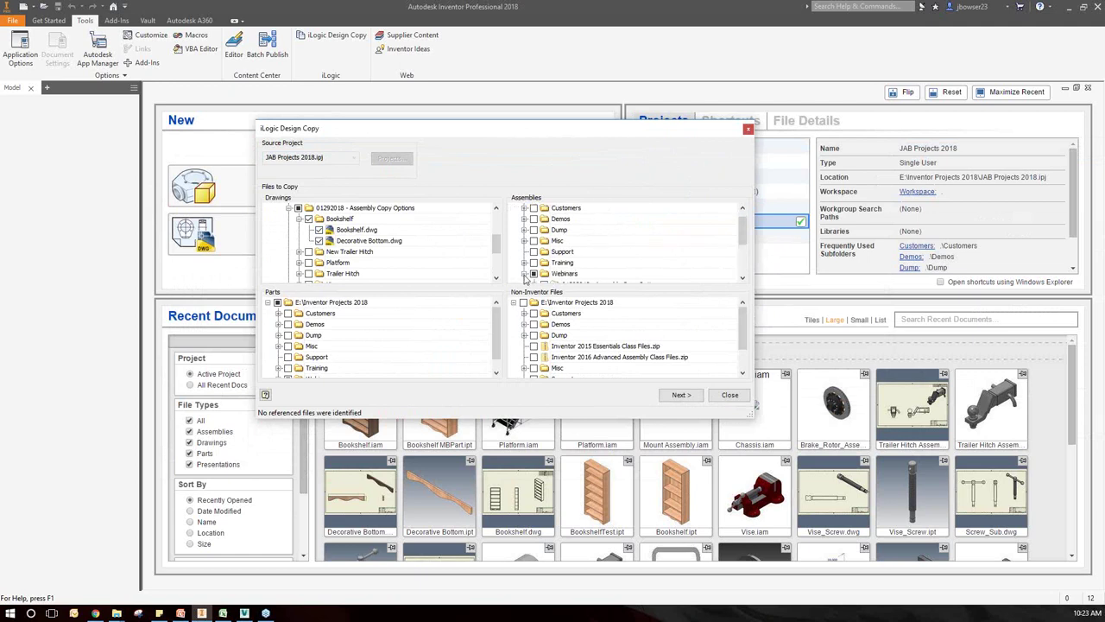
{"action": "left_click", "coordinate": [535, 218]}
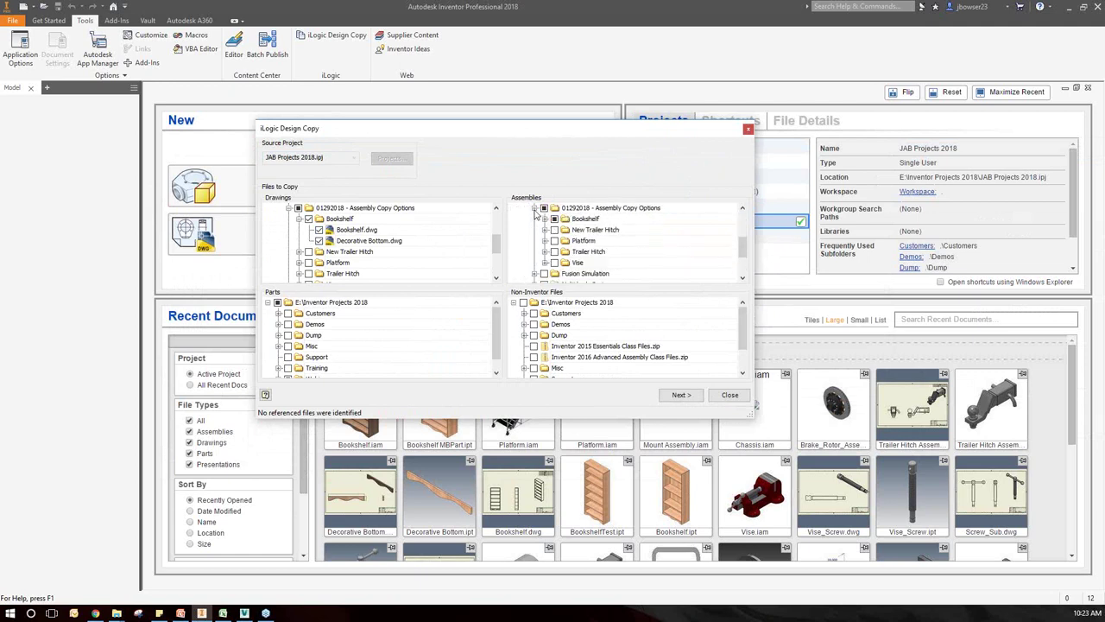
{"action": "left_click", "coordinate": [545, 220]}
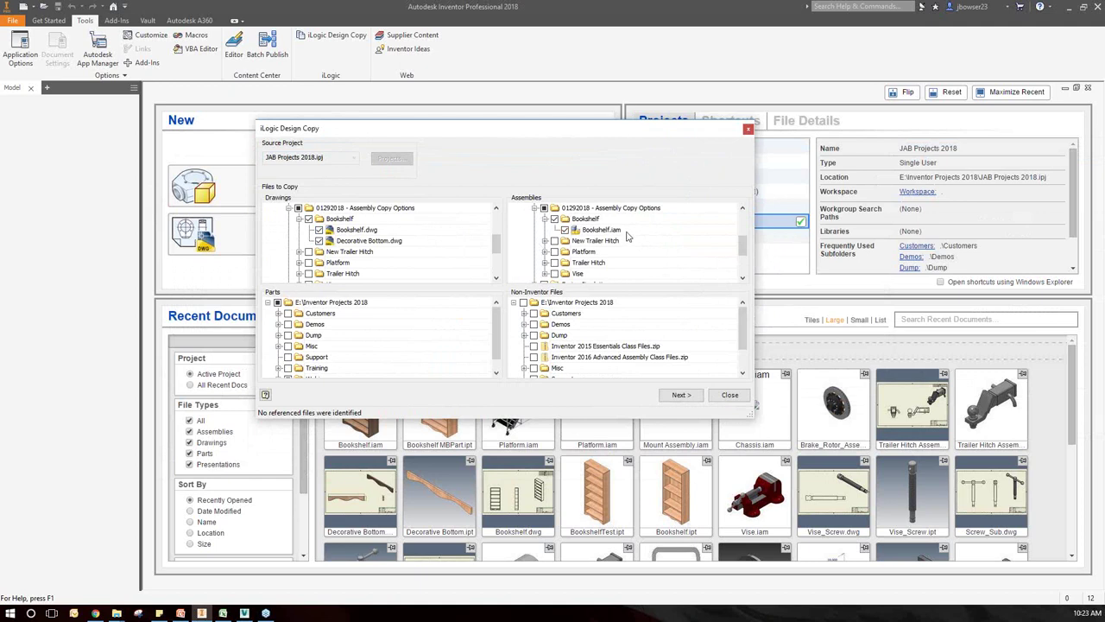
Check which part files in the Bookshelf folder are selected for copying.
{"action": "scroll", "coordinate": [311, 361], "scroll_direction": "down", "scroll_amount": 1}
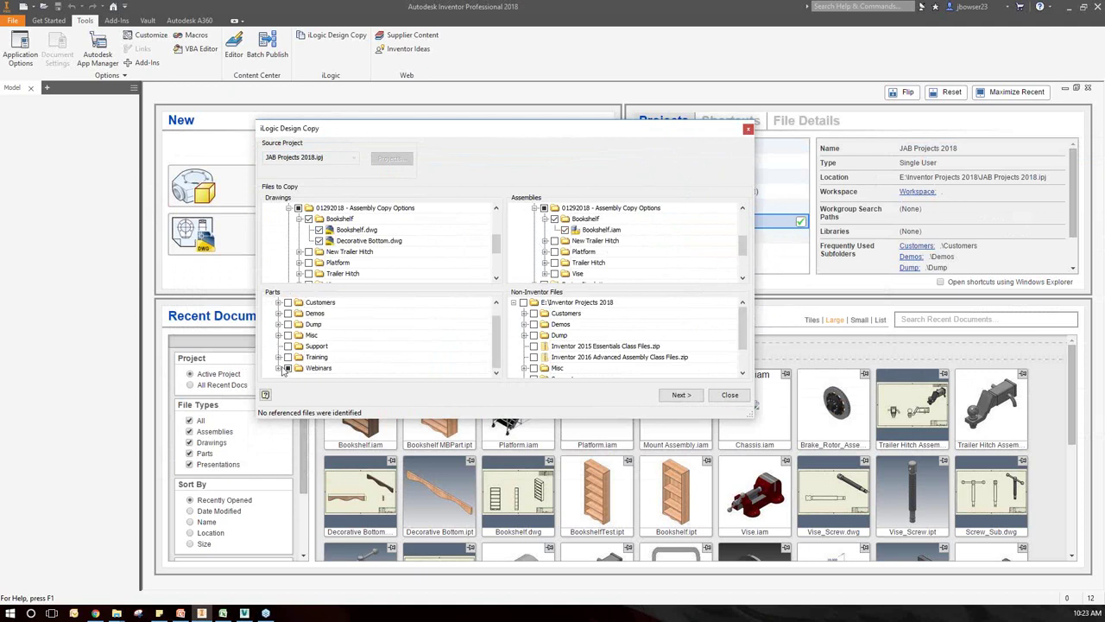
{"action": "scroll", "coordinate": [294, 367], "scroll_direction": "down", "scroll_amount": 3}
{"action": "left_click", "coordinate": [289, 302]}
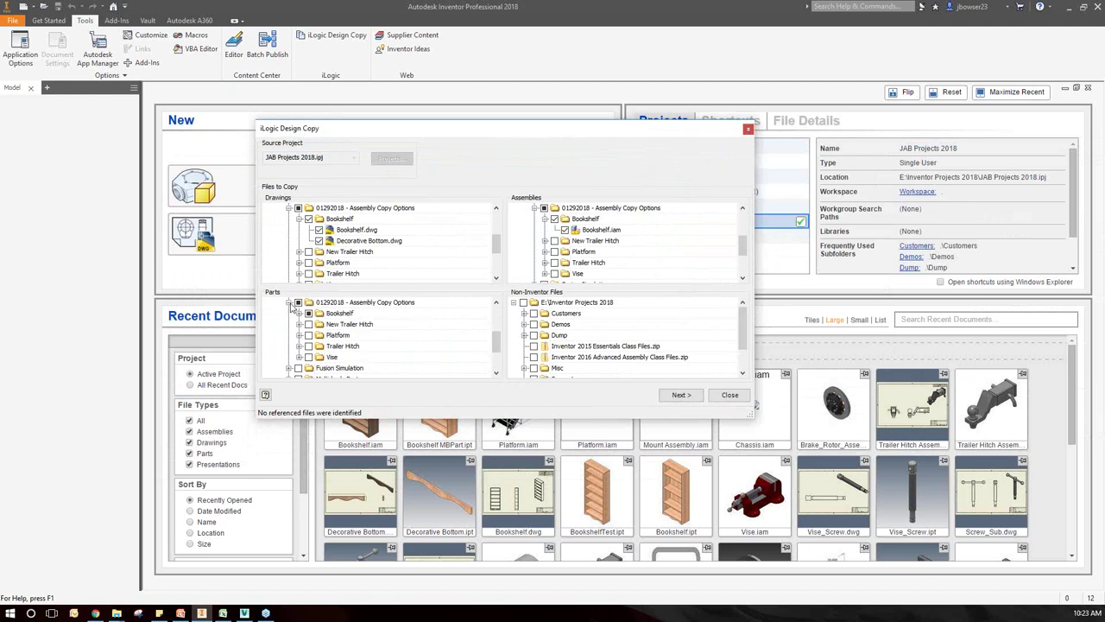
{"action": "left_click", "coordinate": [299, 314]}
{"action": "scroll", "coordinate": [411, 335], "scroll_direction": "down", "scroll_amount": 2}
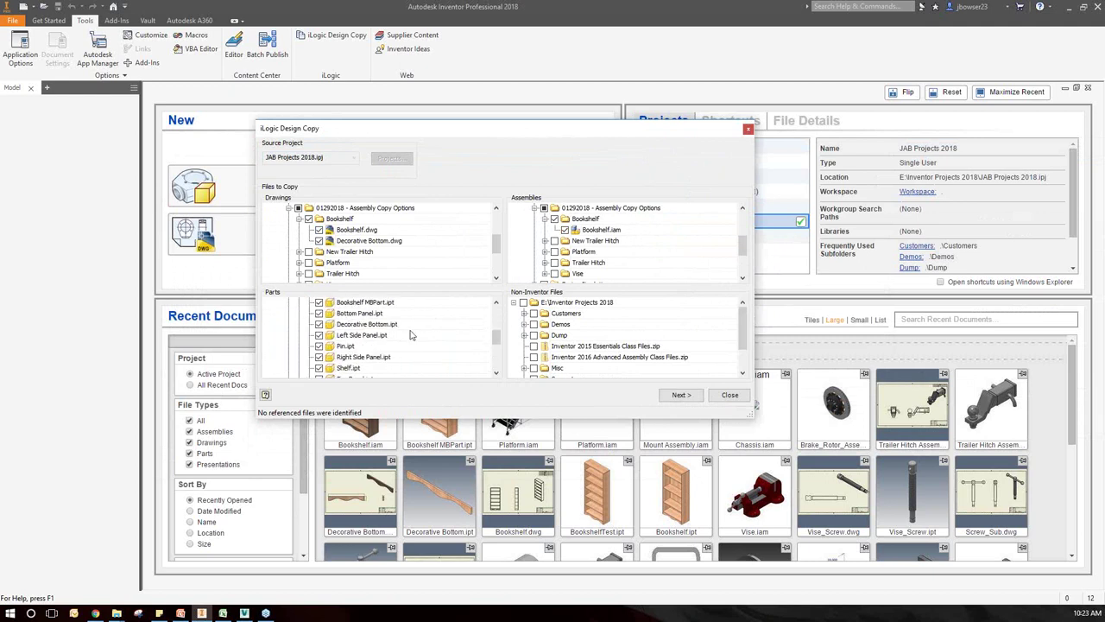
{"action": "scroll", "coordinate": [411, 335], "scroll_direction": "up", "scroll_amount": 2}
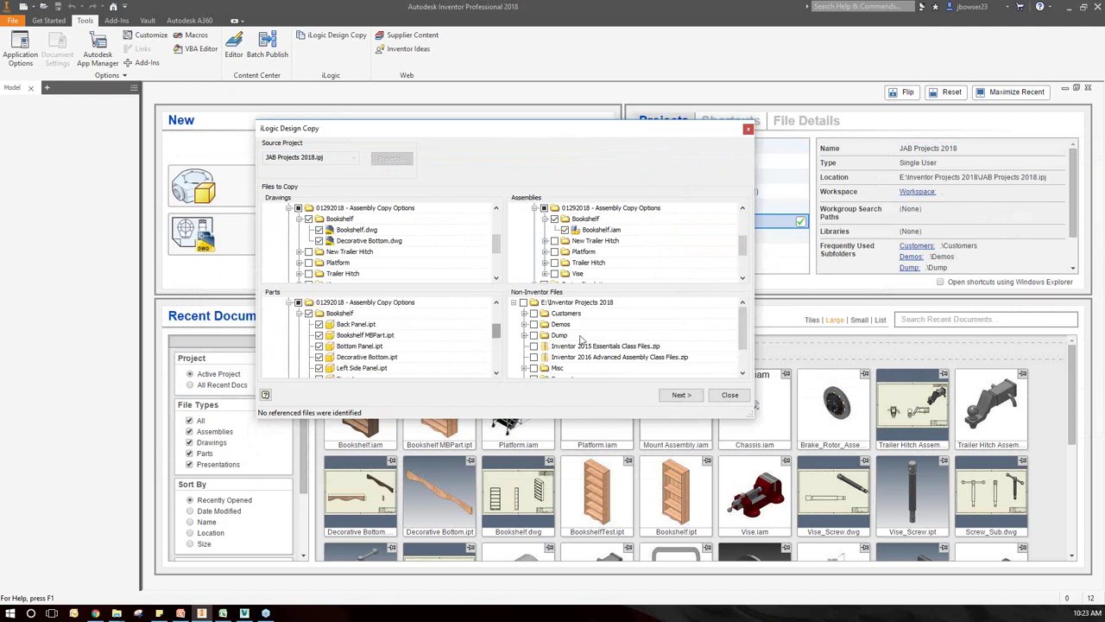
Check which non-Inventor files in the 01292018 - Assembly Copy Options\Bookshelf folder are selected for copying.
{"action": "scroll", "coordinate": [587, 337], "scroll_direction": "down", "scroll_amount": 1}
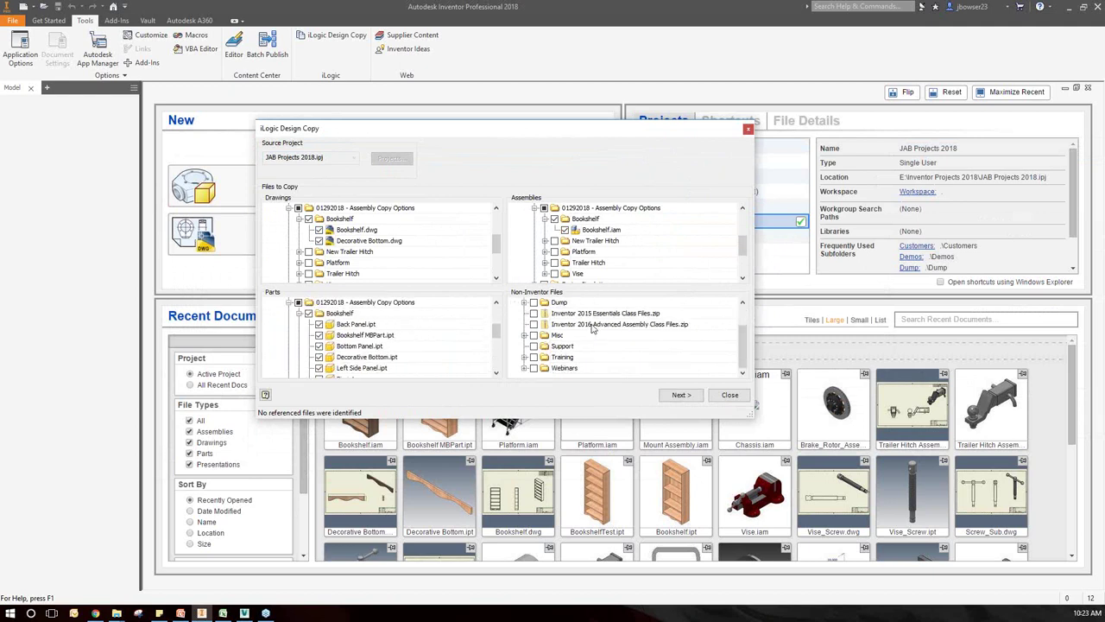
{"action": "left_click", "coordinate": [524, 368]}
{"action": "scroll", "coordinate": [528, 345], "scroll_direction": "up", "scroll_amount": 1}
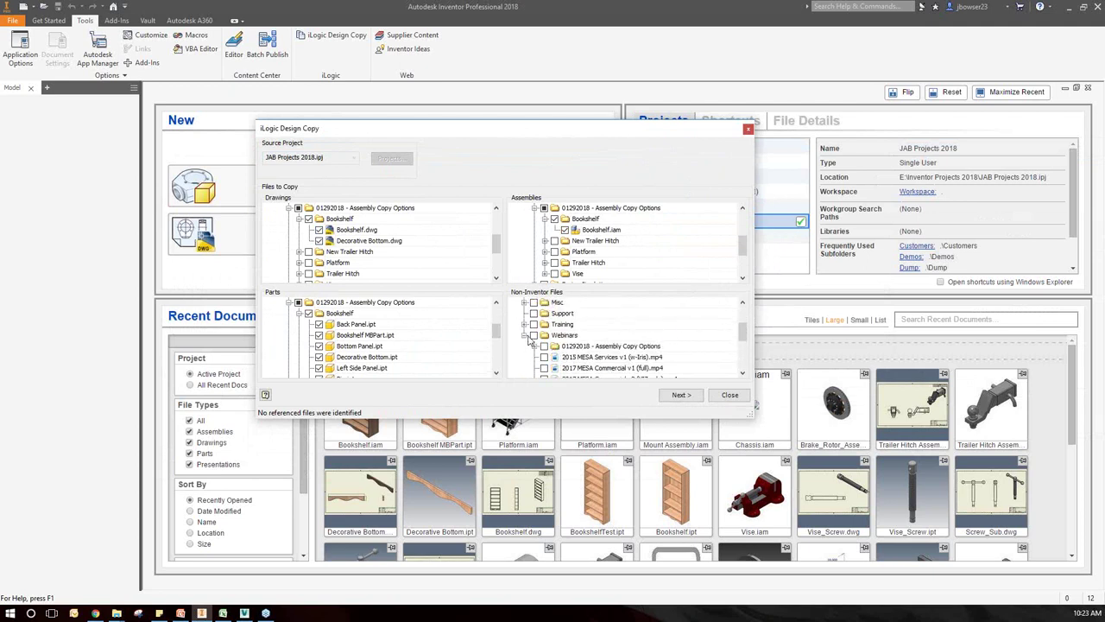
{"action": "left_click", "coordinate": [534, 346]}
{"action": "scroll", "coordinate": [582, 329], "scroll_direction": "down", "scroll_amount": 2}
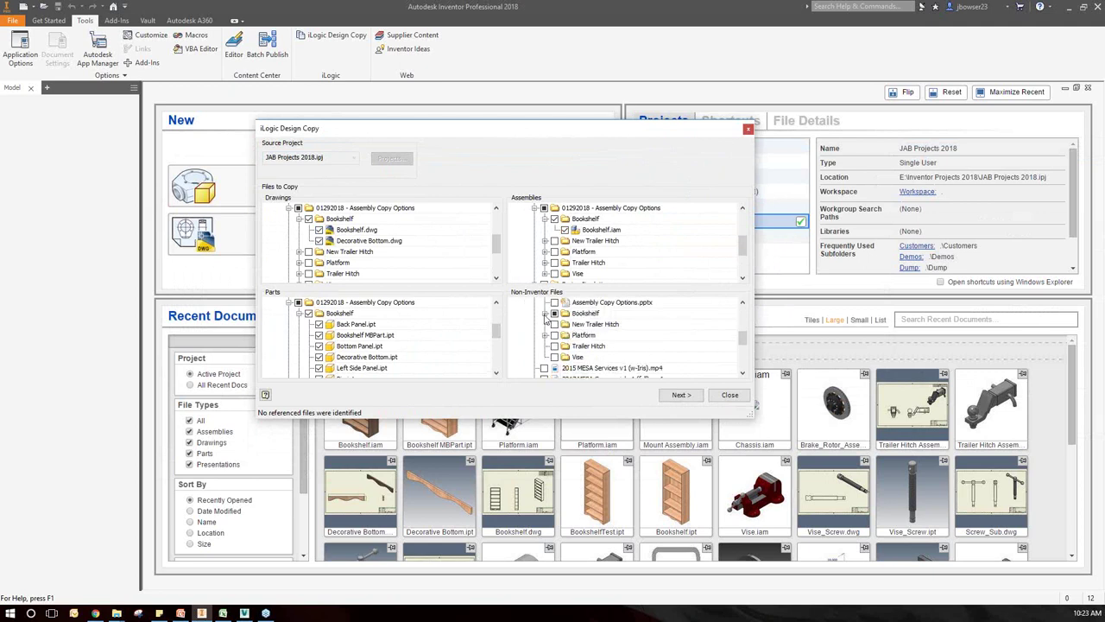
{"action": "left_click", "coordinate": [545, 314]}
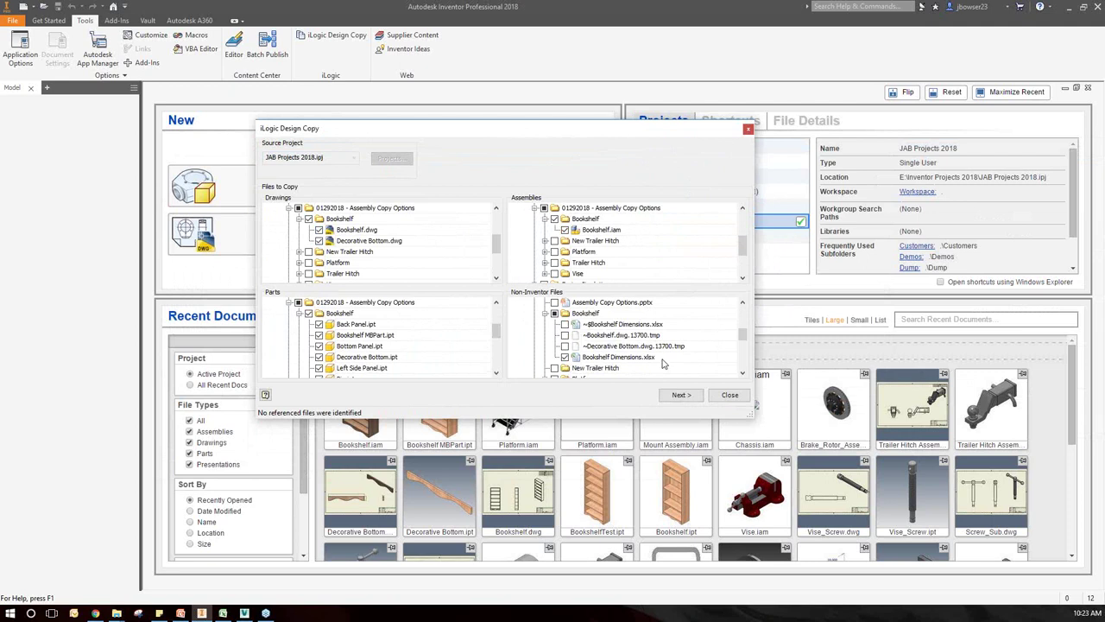
Proceed to the copy settings and browse the target folder to E:\Inventor Projects 2018\Webinars\01292018 - Assembly Copy Options.
{"action": "left_click", "coordinate": [676, 396]}
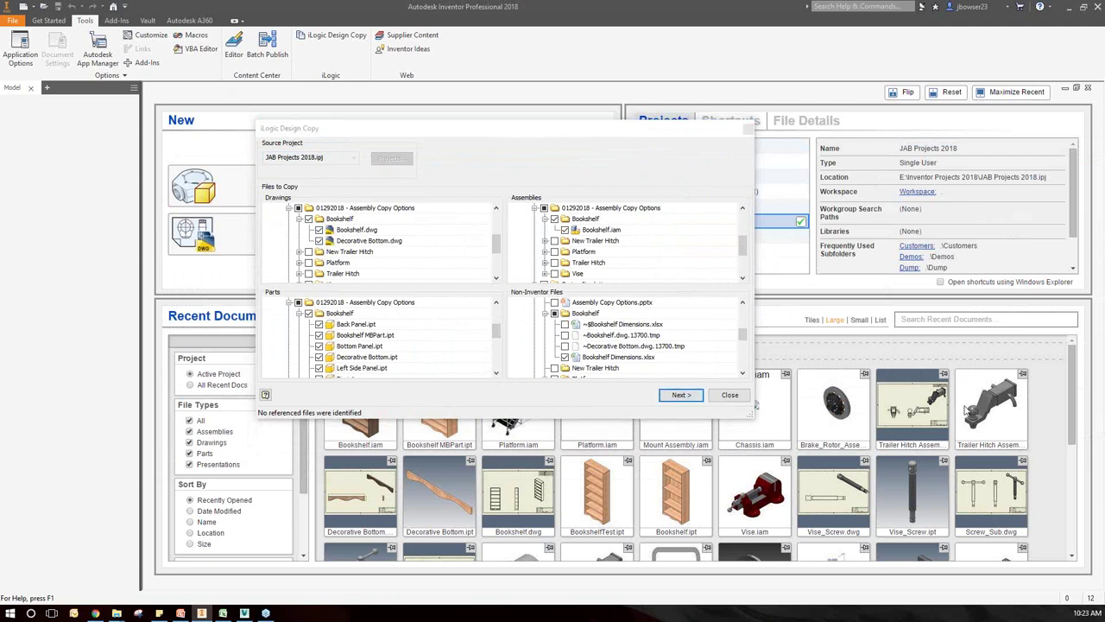
{"action": "left_click_drag", "start_coordinate": [1090, 149], "coordinate": [430, 186]}
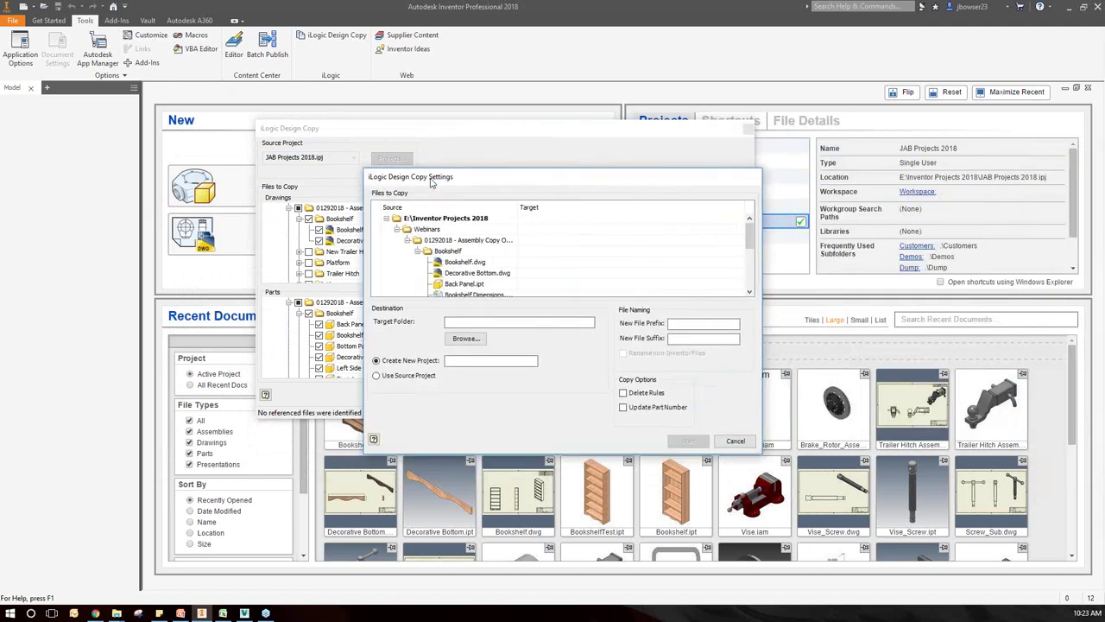
{"action": "left_click", "coordinate": [466, 341]}
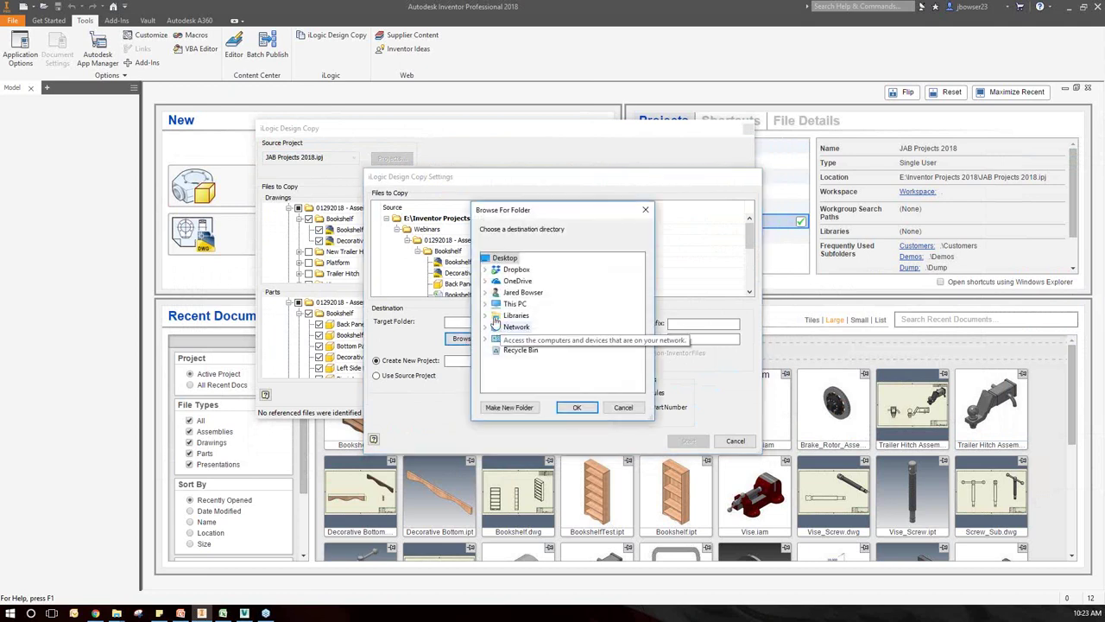
{"action": "left_click", "coordinate": [486, 304]}
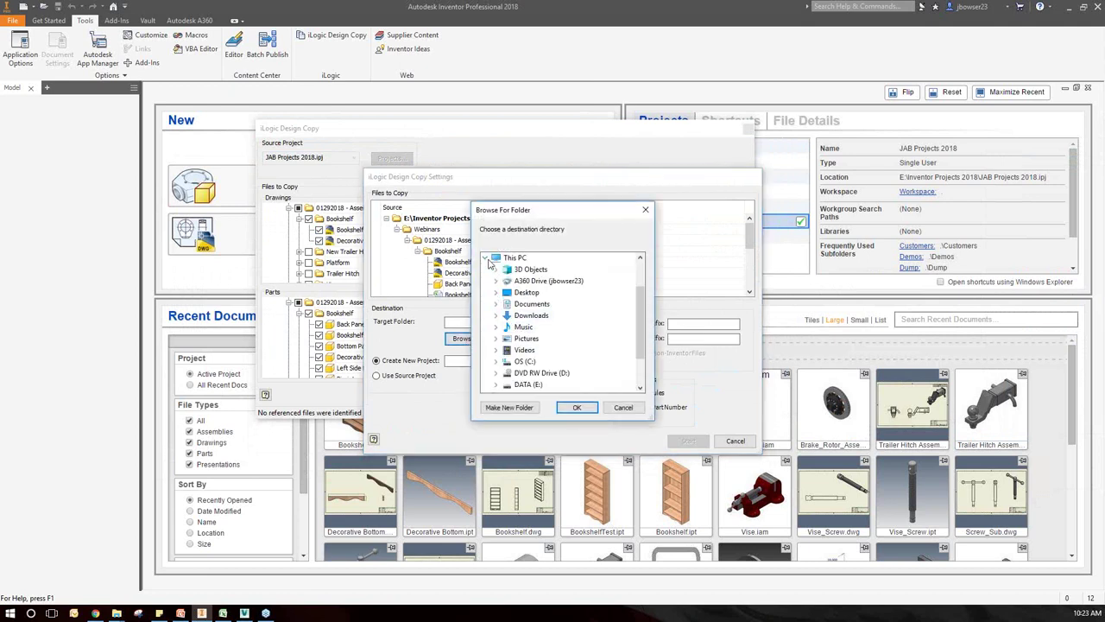
{"action": "left_click", "coordinate": [496, 384]}
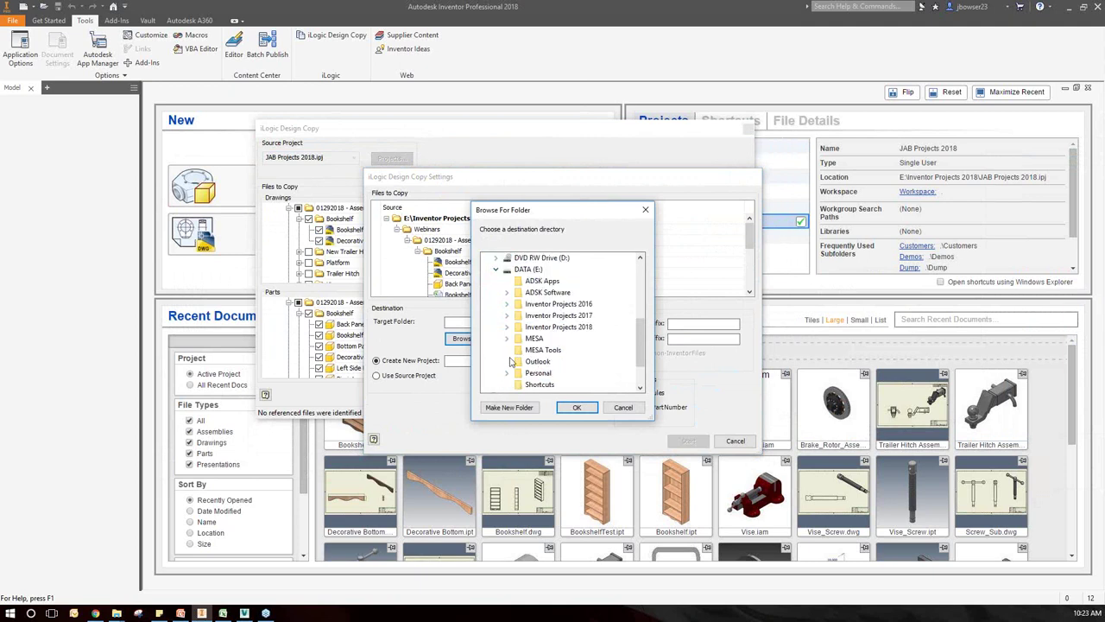
{"action": "left_click", "coordinate": [508, 294]}
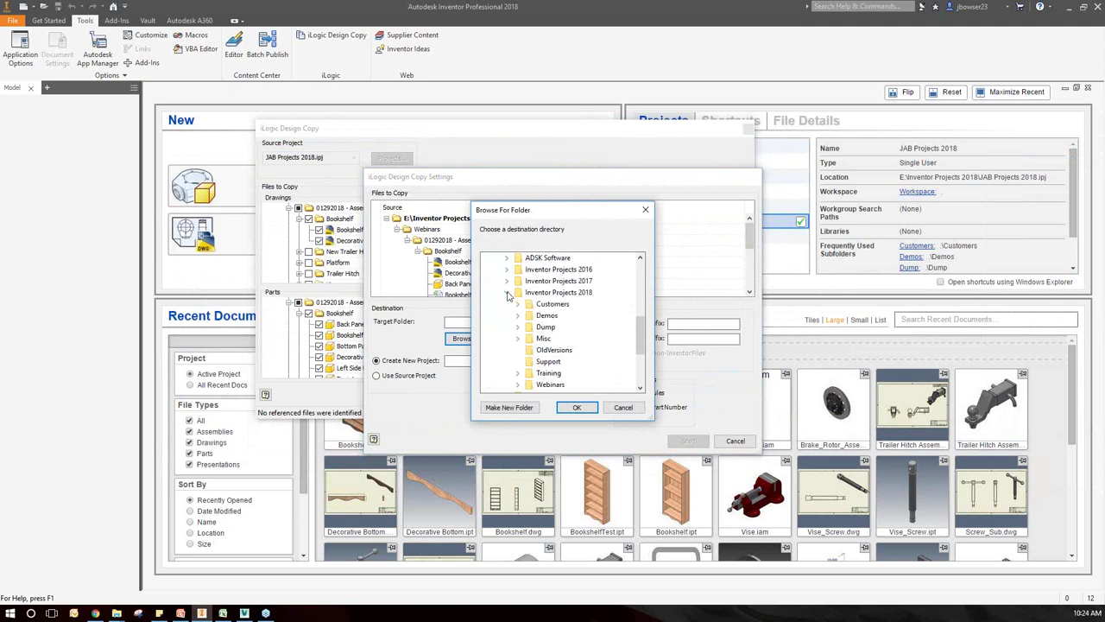
{"action": "left_click", "coordinate": [518, 350]}
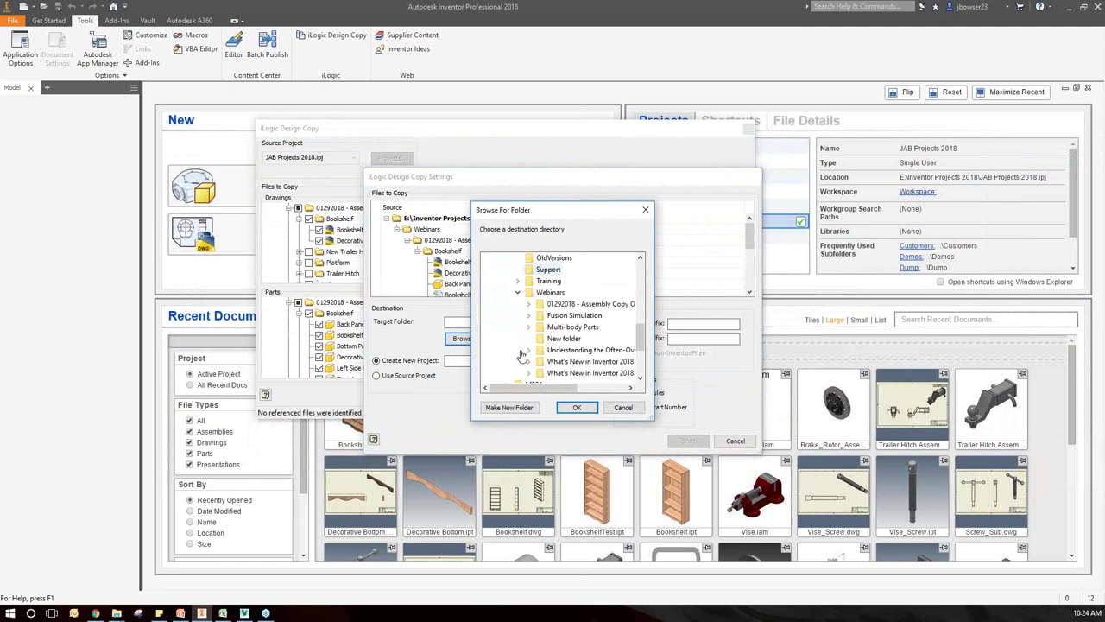
{"action": "left_click", "coordinate": [530, 304]}
{"action": "left_click", "coordinate": [566, 305]}
Create a new folder named Updated Bookshelf there and set it as the copy's target folder.
{"action": "left_click", "coordinate": [518, 408]}
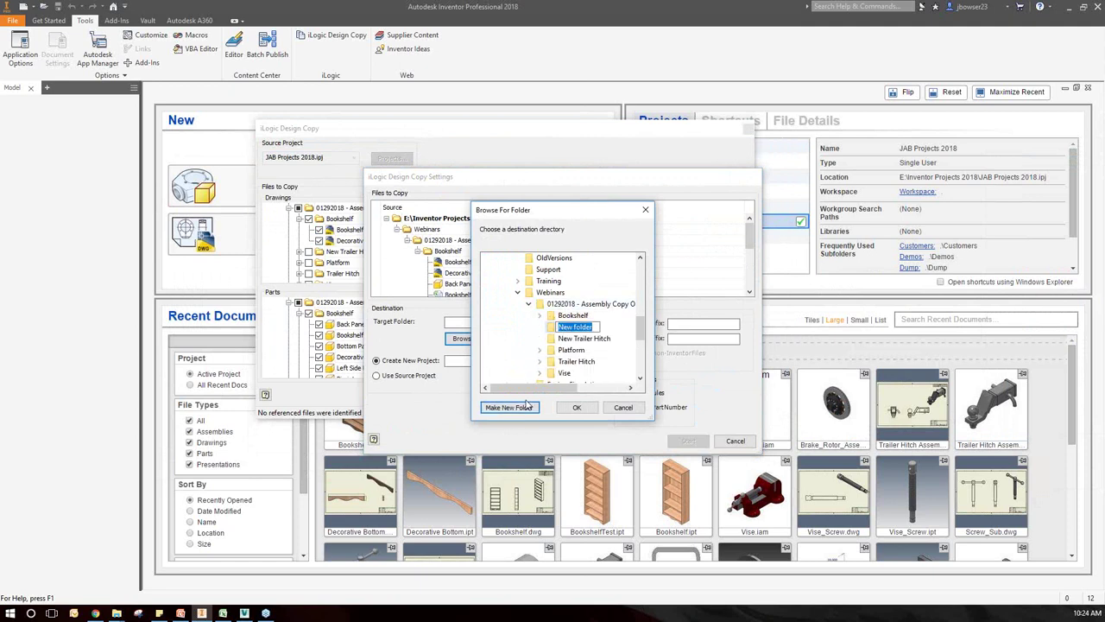
{"action": "type", "text": "Updated Bookshelf"}
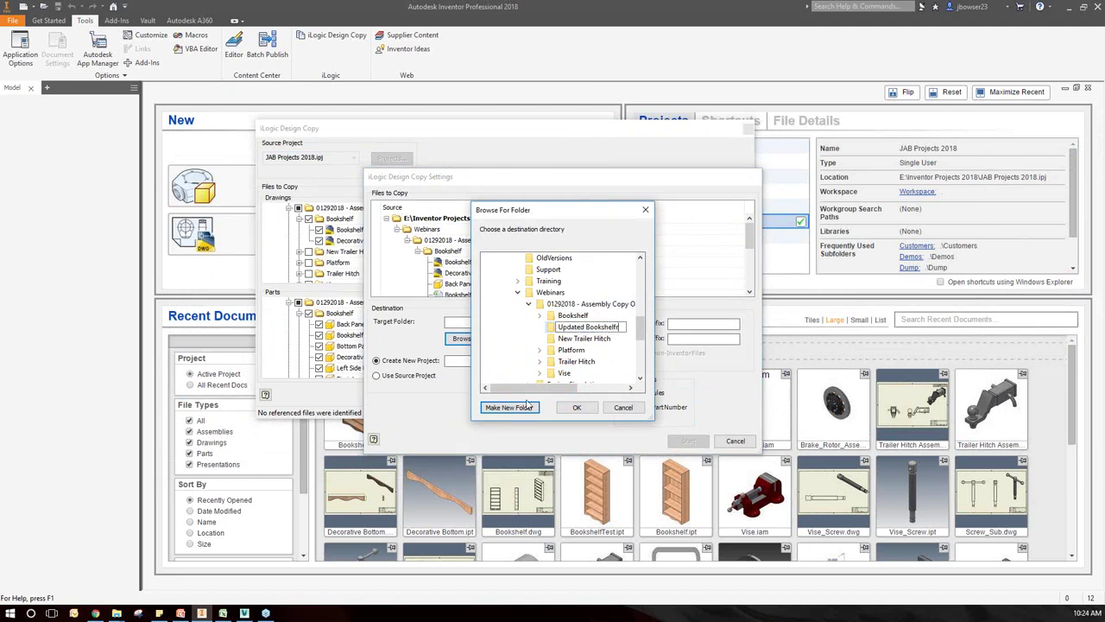
{"action": "type", "text": "-"}
{"action": "key", "text": "BackSpace"}
{"action": "left_click", "coordinate": [508, 368]}
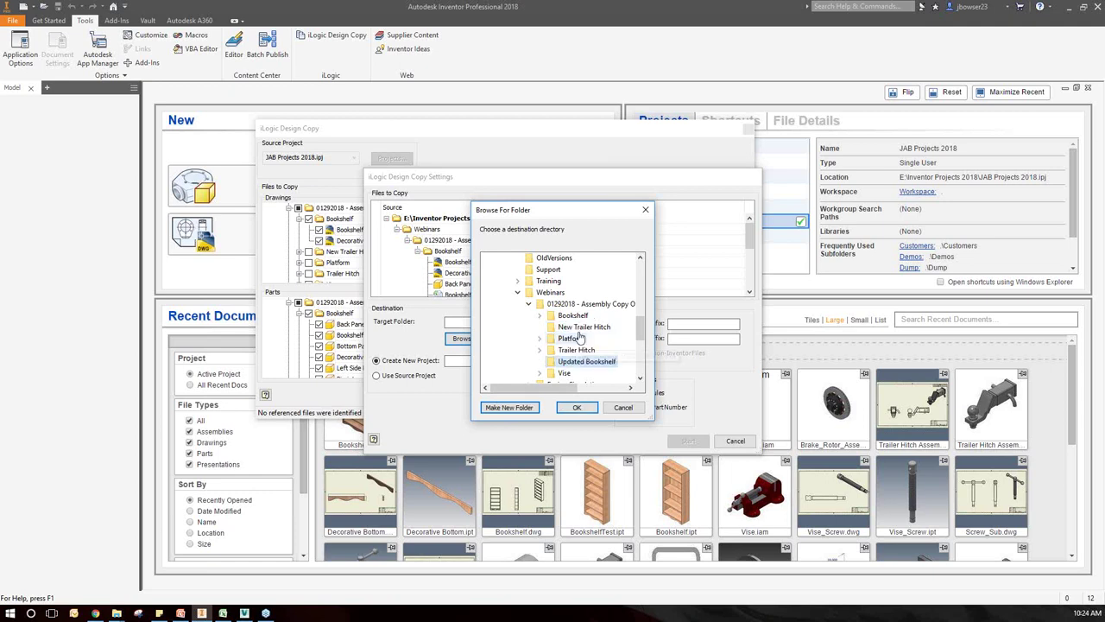
{"action": "left_click", "coordinate": [577, 407]}
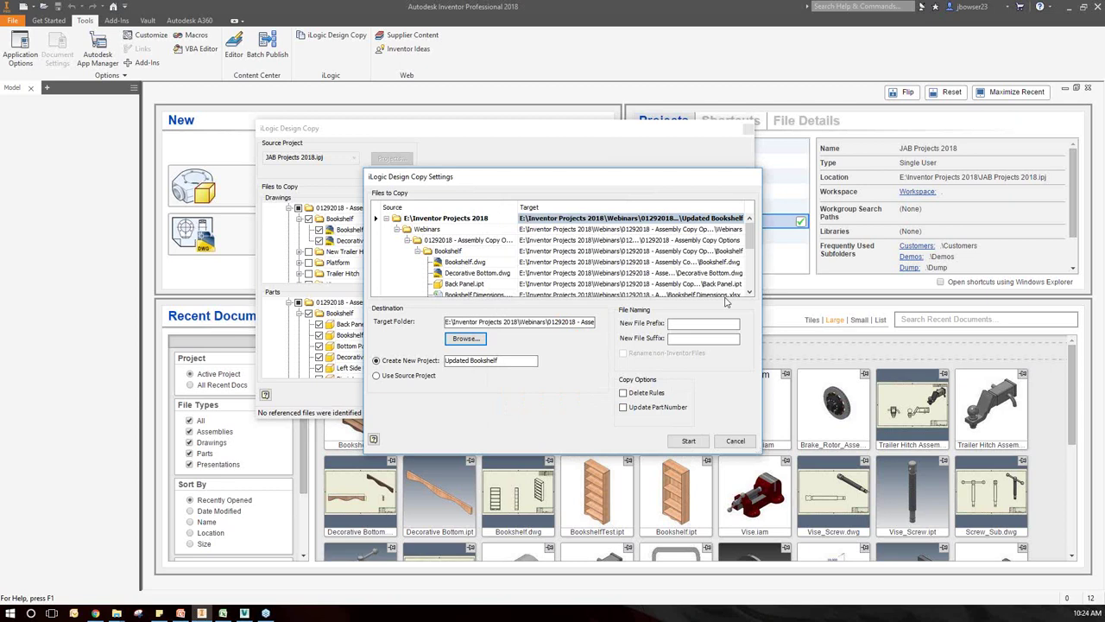
Give the copied files the suffix _Updated and include the Bookshelf Dimensions.xlsx spreadsheet in the renaming.
{"action": "left_click", "coordinate": [679, 340]}
{"action": "type", "text": "_Updated"}
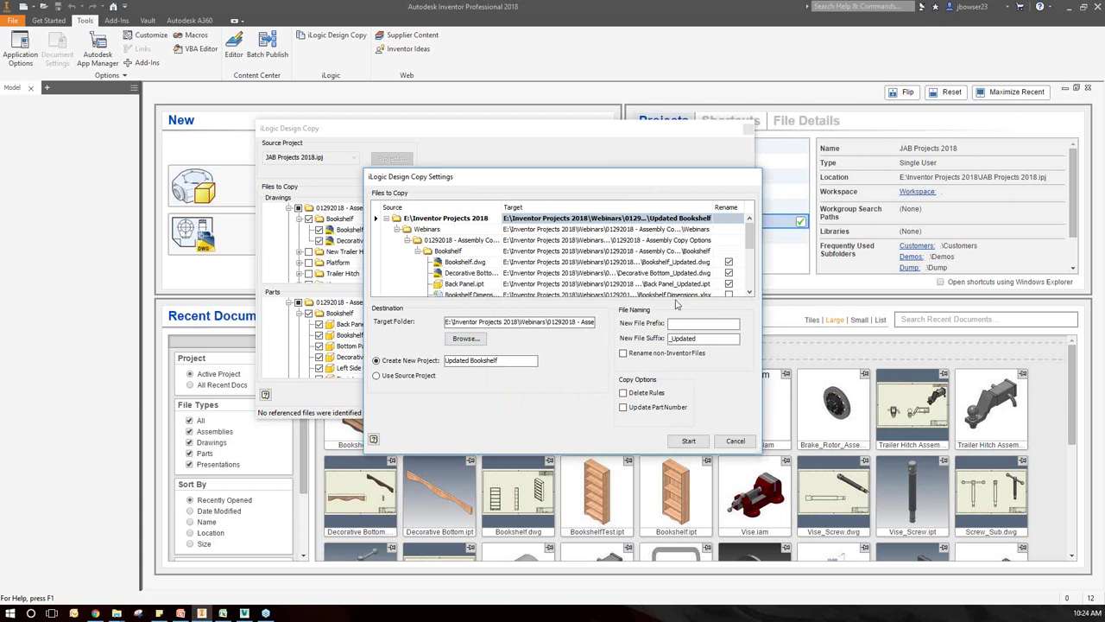
{"action": "left_click_drag", "start_coordinate": [749, 236], "coordinate": [750, 259]}
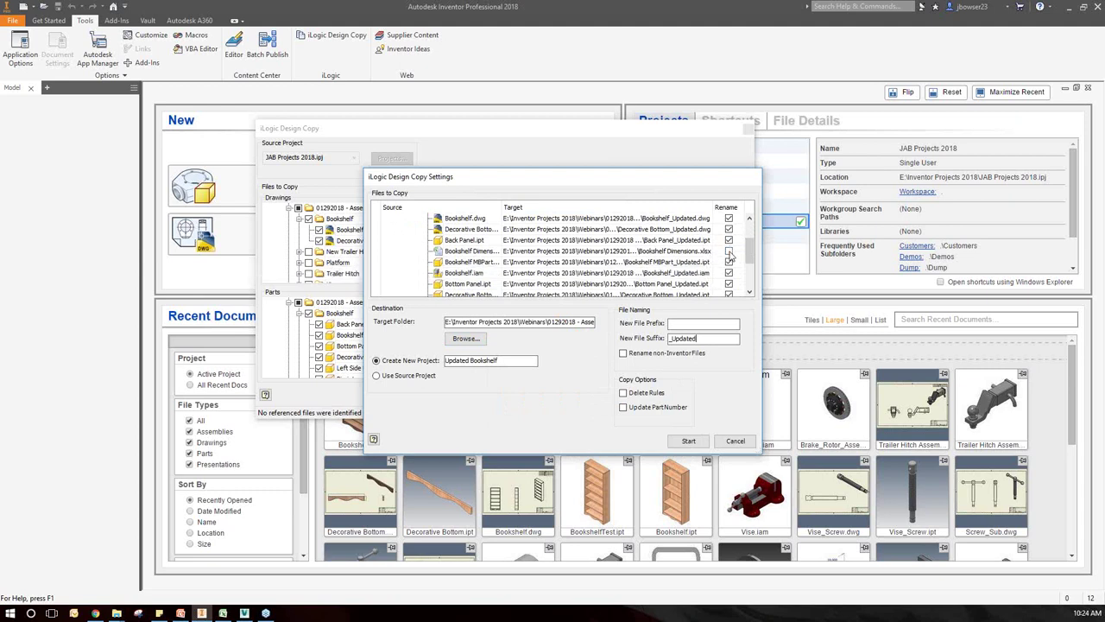
{"action": "left_click", "coordinate": [729, 251]}
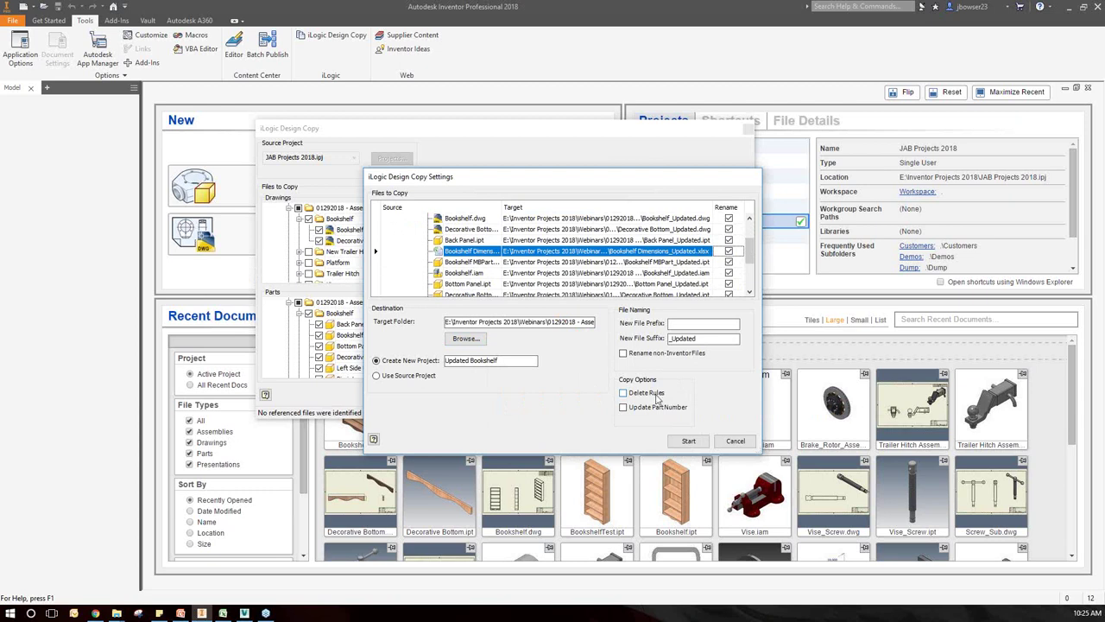
Run the design copy with the source project and look through its progress log before closing it.
{"action": "left_click", "coordinate": [377, 378]}
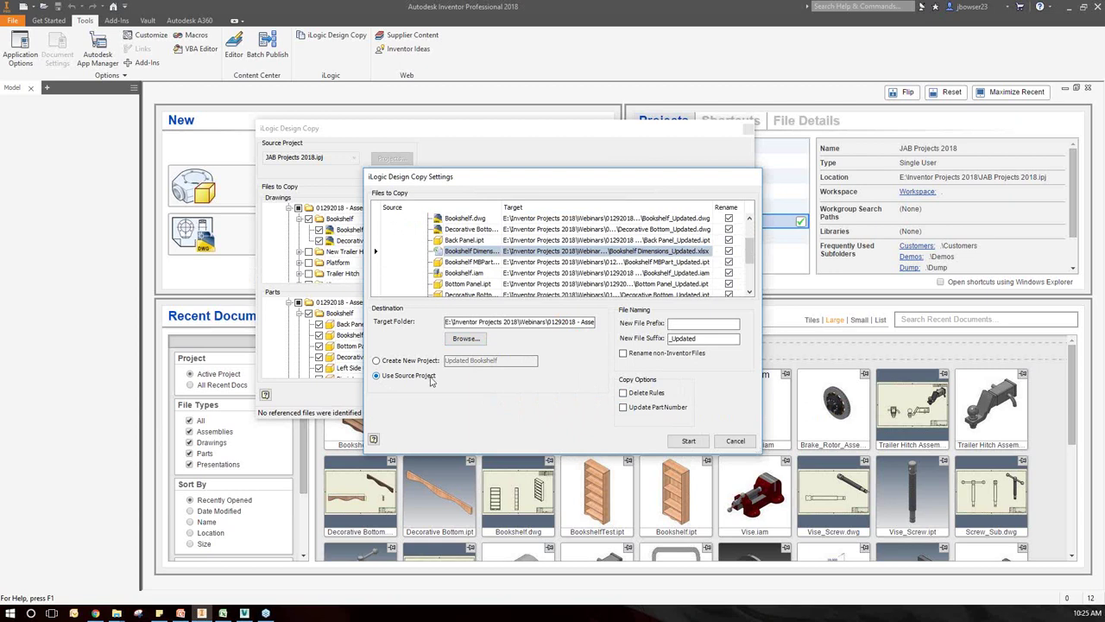
{"action": "left_click", "coordinate": [688, 441]}
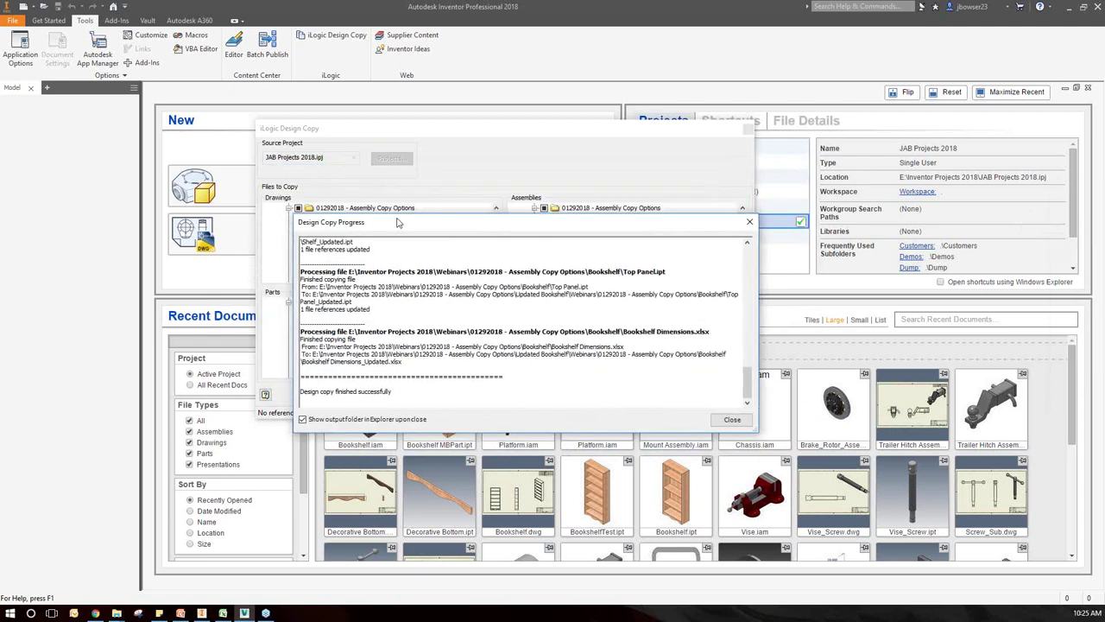
{"action": "scroll", "coordinate": [491, 335], "scroll_direction": "up", "scroll_amount": 6}
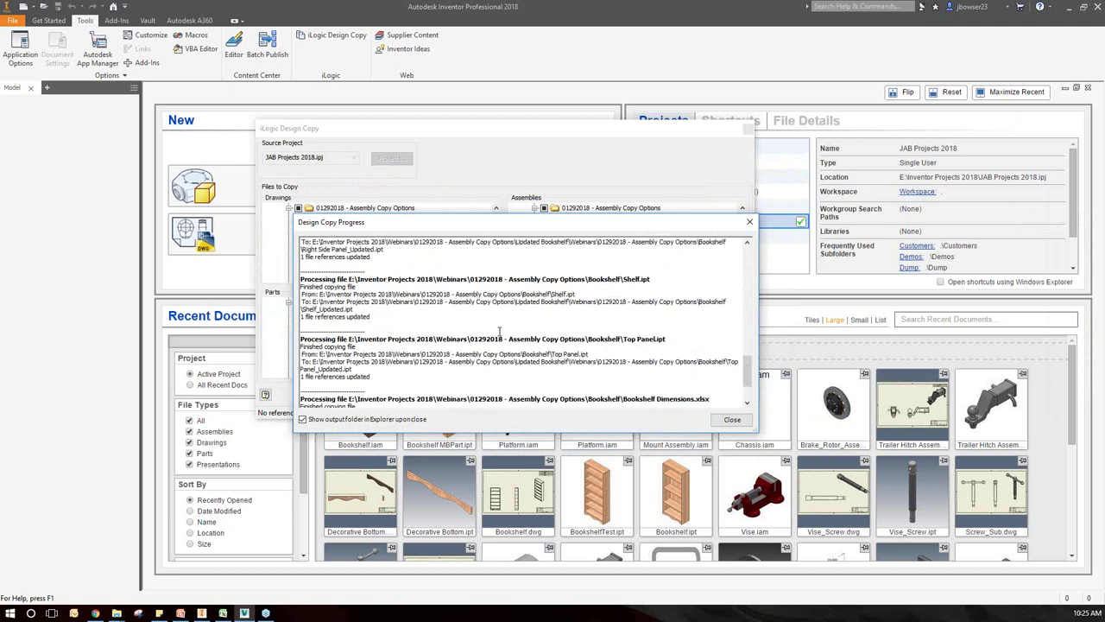
{"action": "scroll", "coordinate": [491, 335], "scroll_direction": "up", "scroll_amount": 8}
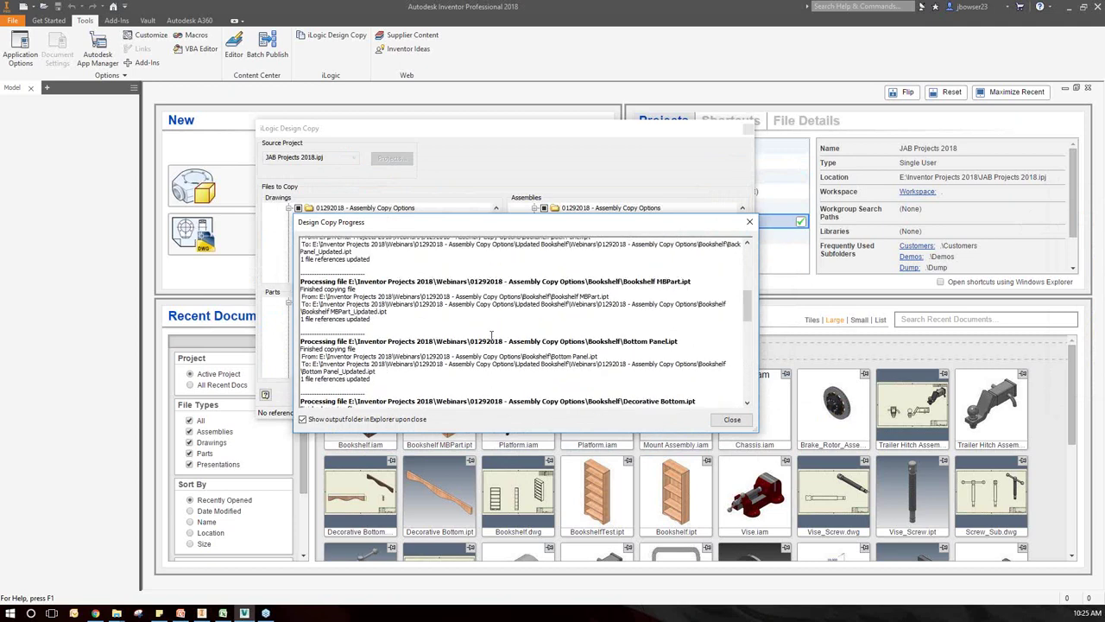
{"action": "scroll", "coordinate": [490, 335], "scroll_direction": "down", "scroll_amount": 14}
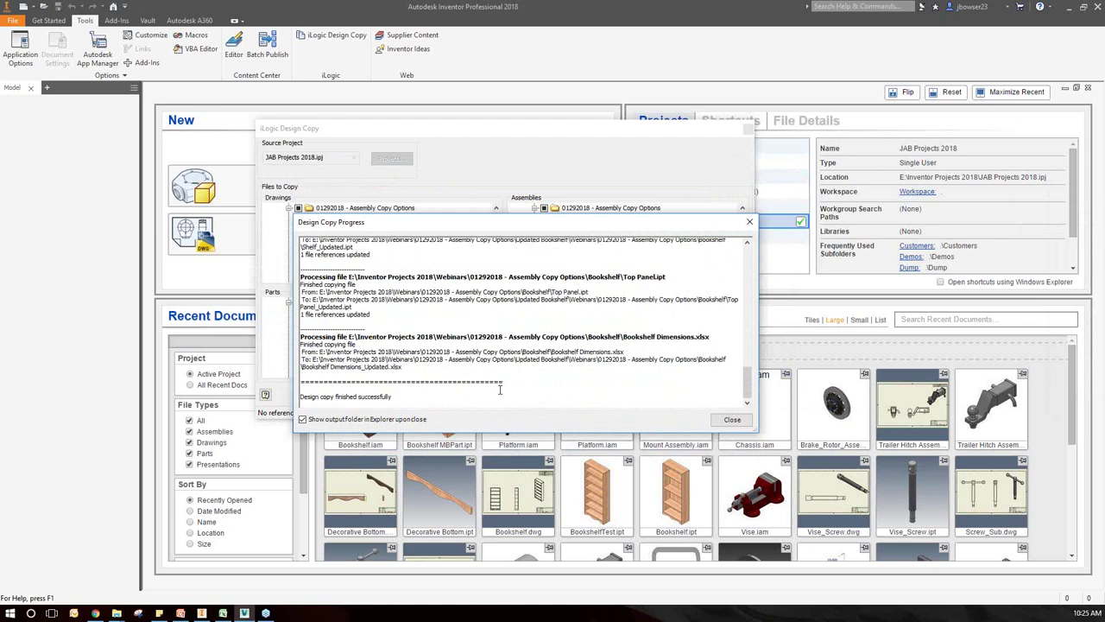
{"action": "left_click", "coordinate": [732, 419]}
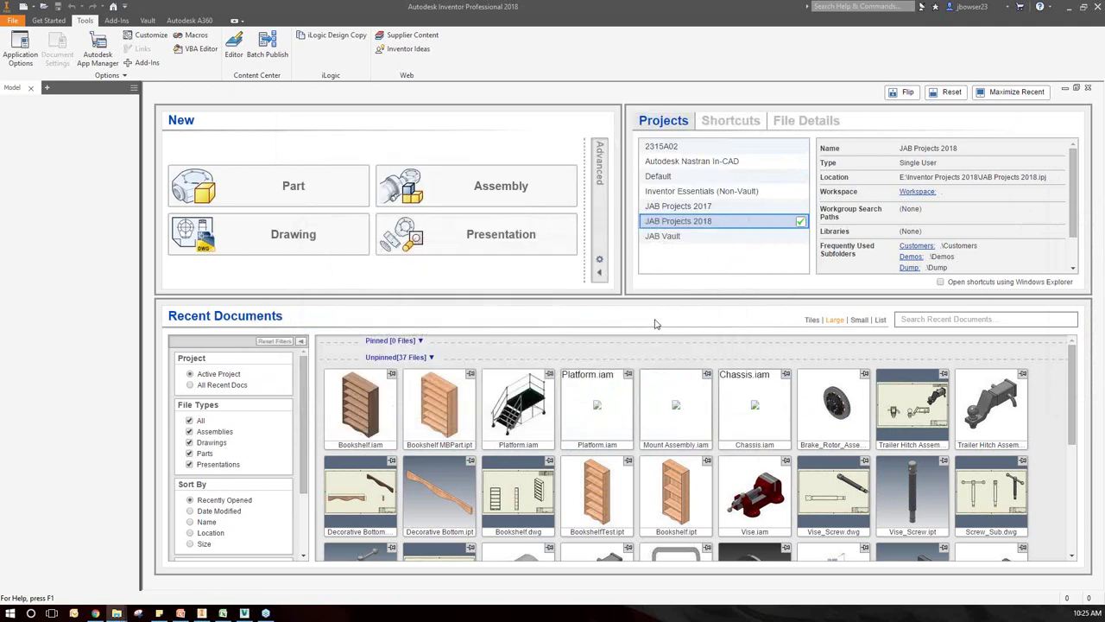
Open Bookshelf MBPart_Updated.ipt from the copied Bookshelf folder under Updated Bookshelf\Webinars\01292018 - Assembly Copy Options.
{"action": "left_click", "coordinate": [49, 21]}
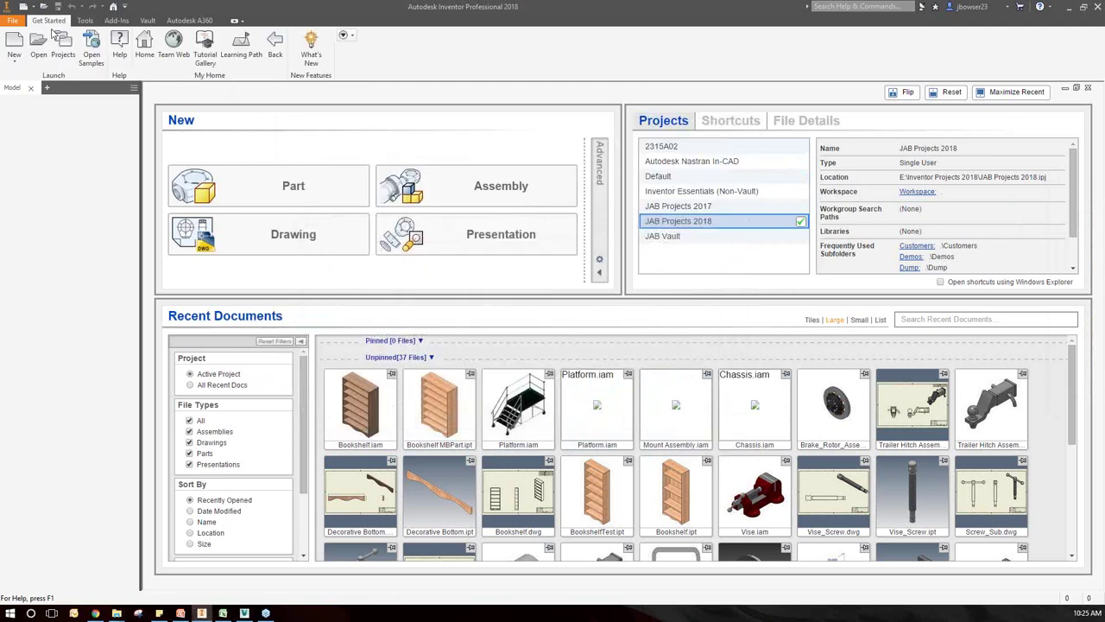
{"action": "left_click", "coordinate": [38, 44]}
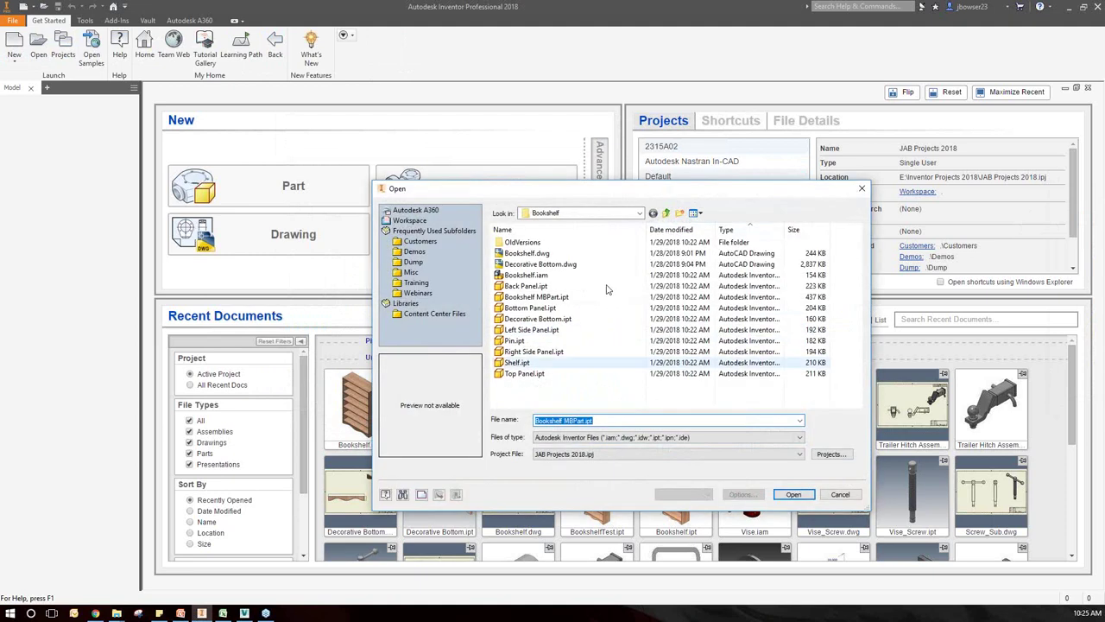
{"action": "left_click", "coordinate": [666, 213]}
{"action": "double_click", "coordinate": [542, 287]}
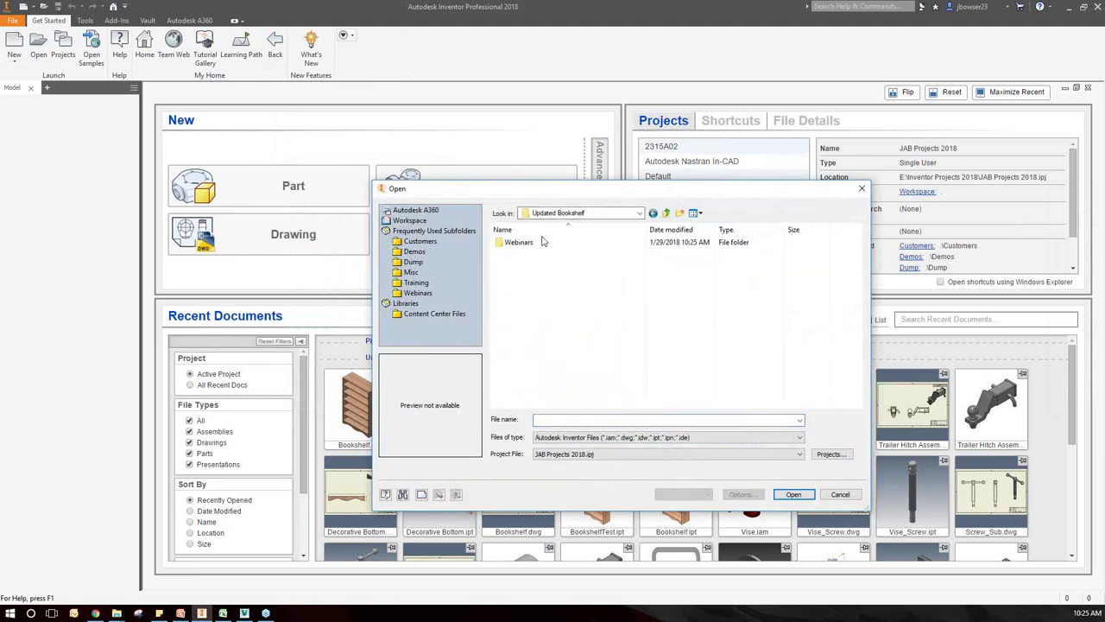
{"action": "double_click", "coordinate": [523, 244]}
{"action": "double_click", "coordinate": [546, 245]}
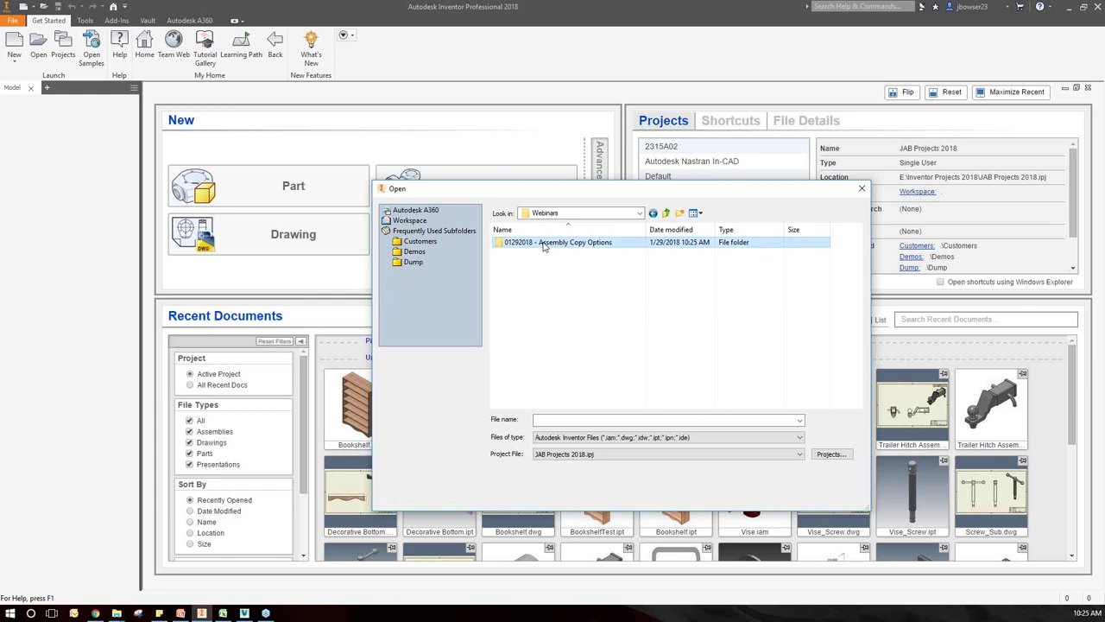
{"action": "double_click", "coordinate": [530, 244]}
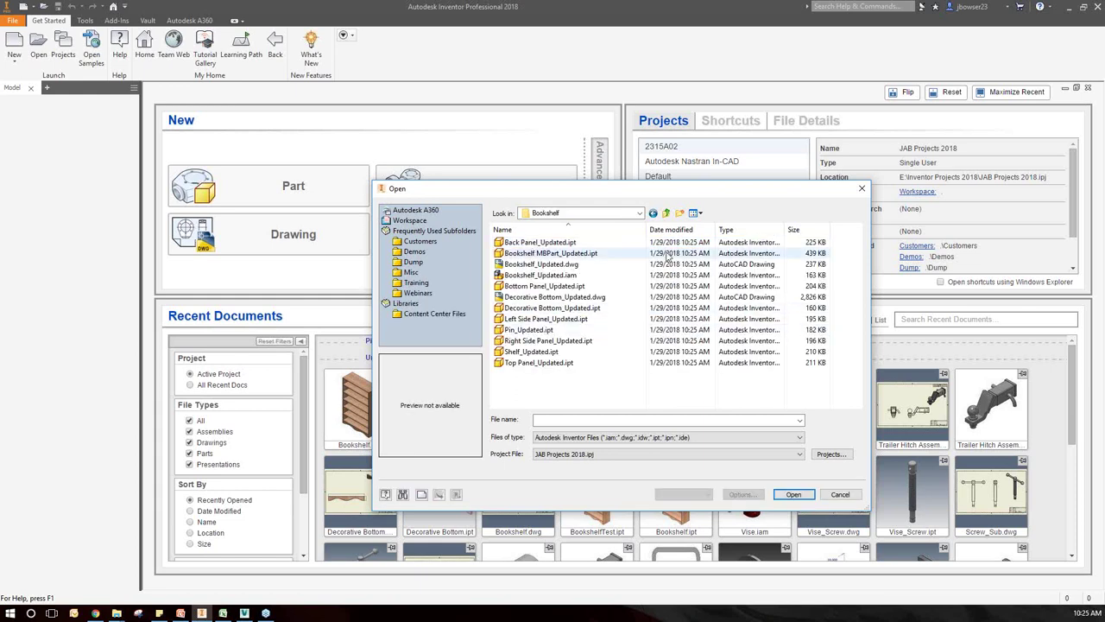
{"action": "left_click", "coordinate": [729, 230]}
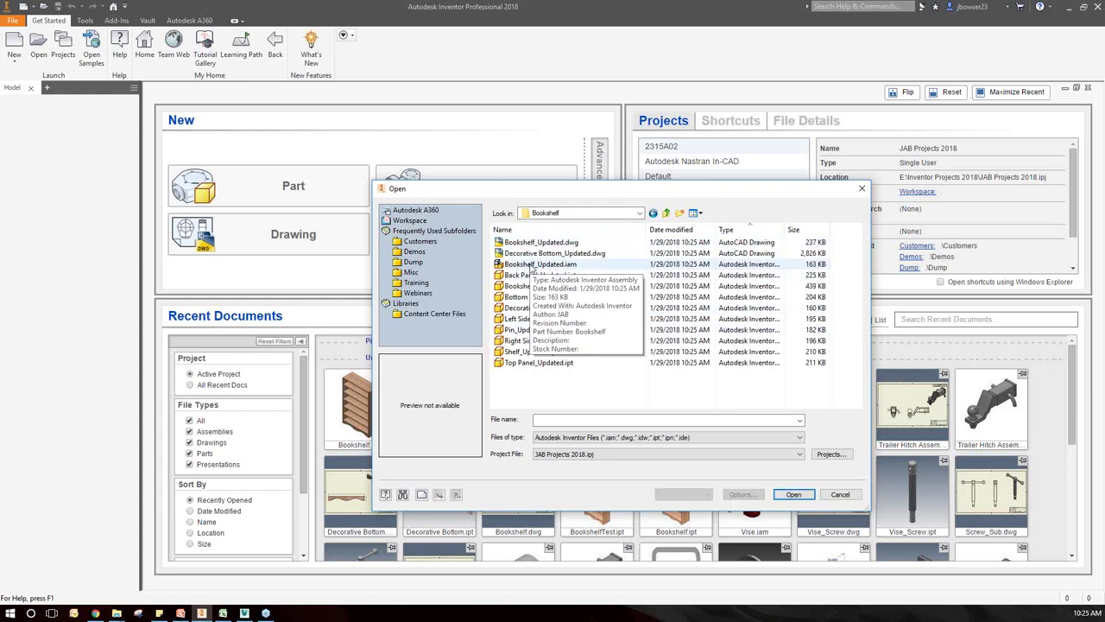
{"action": "left_click", "coordinate": [553, 286]}
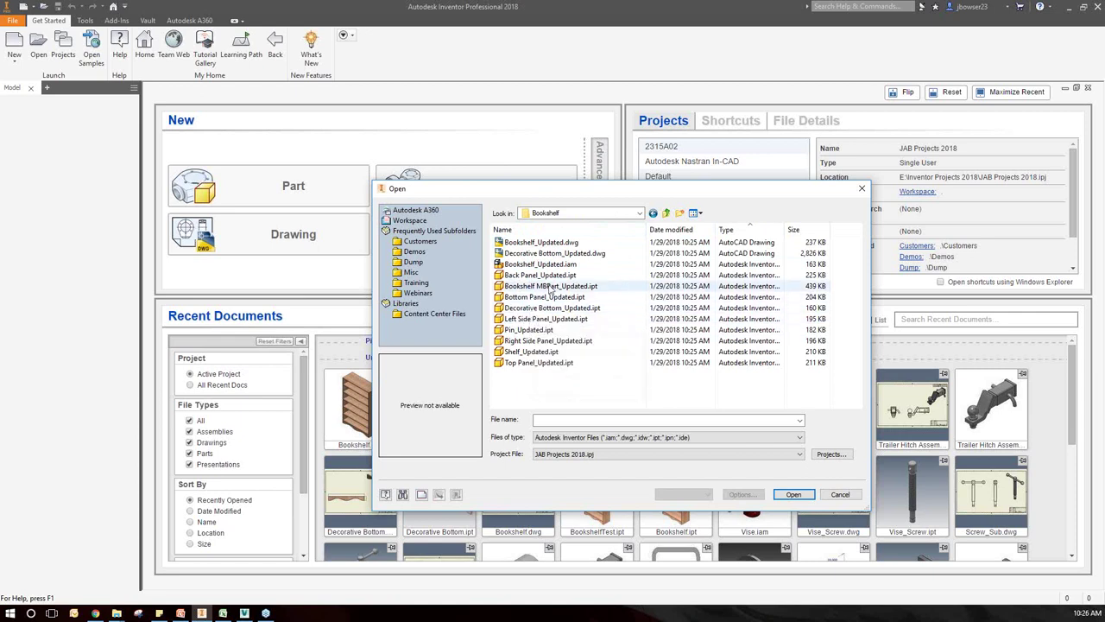
{"action": "left_click", "coordinate": [794, 494]}
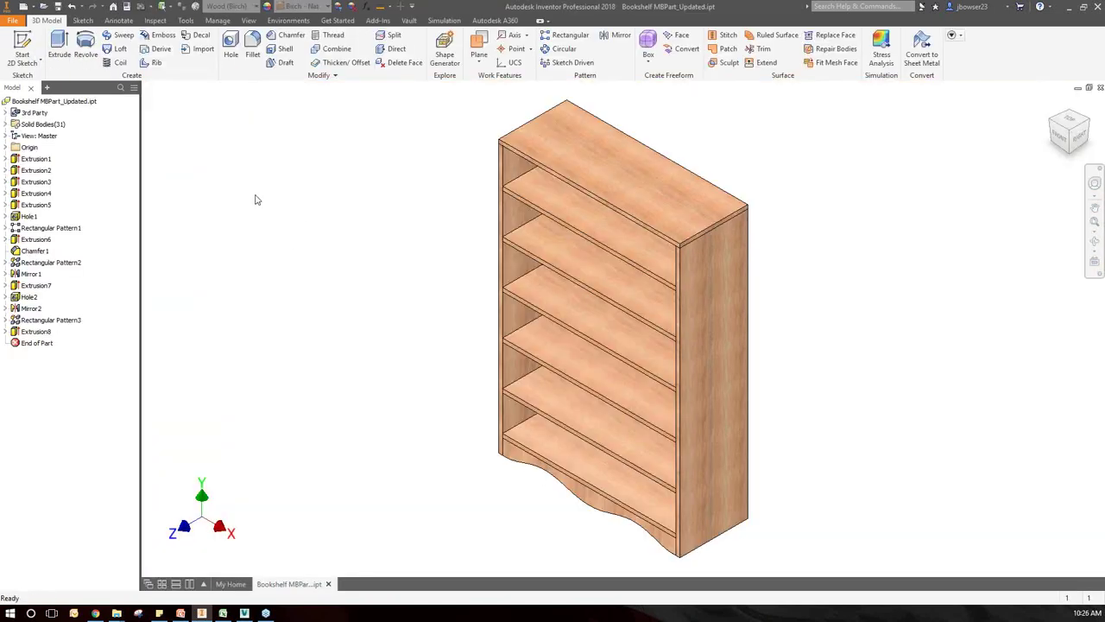
Check which spreadsheet is linked under the part's 3rd Party node and close the part.
{"action": "left_click", "coordinate": [6, 113]}
{"action": "left_click", "coordinate": [99, 126]}
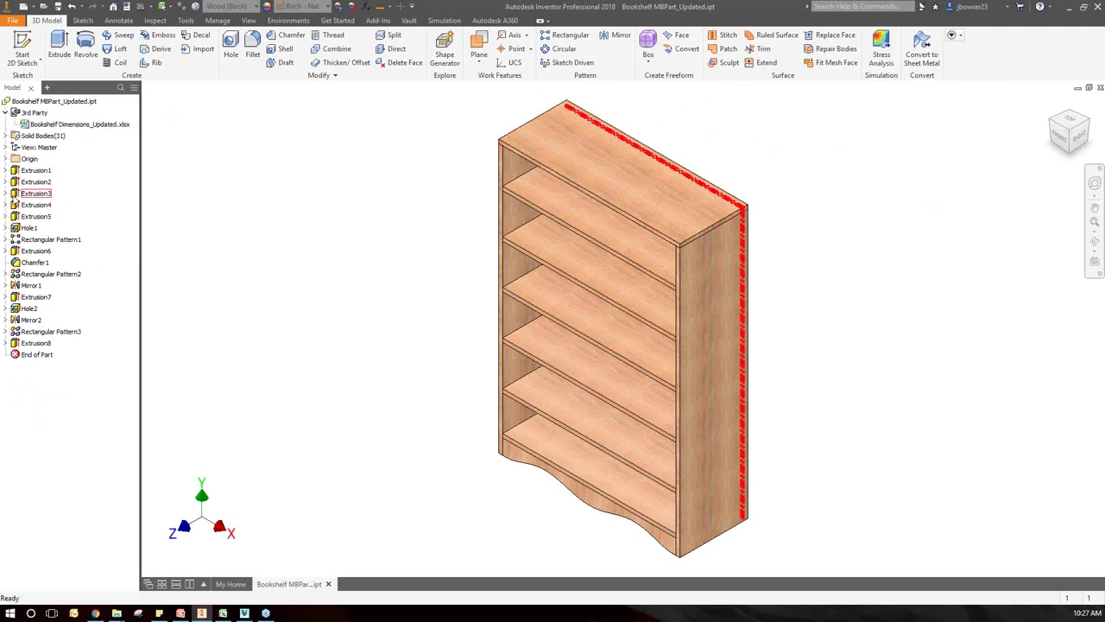
{"action": "left_click", "coordinate": [1078, 88]}
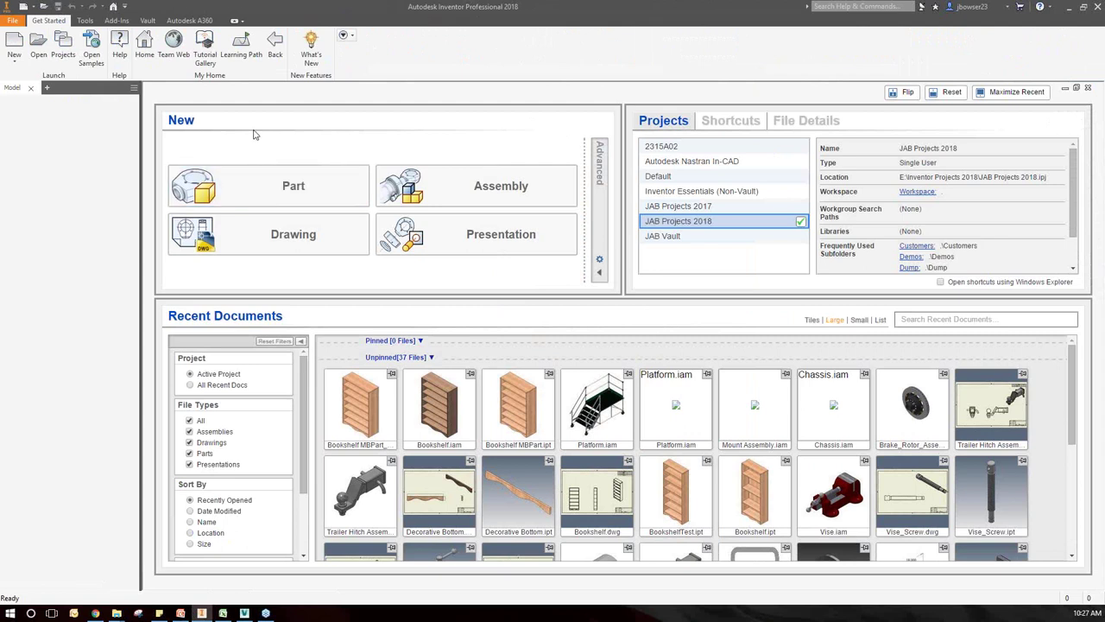
Open Platform.iam from the Platform folder in Webinars\01292018 - Assembly Copy Options.
{"action": "left_click", "coordinate": [38, 54]}
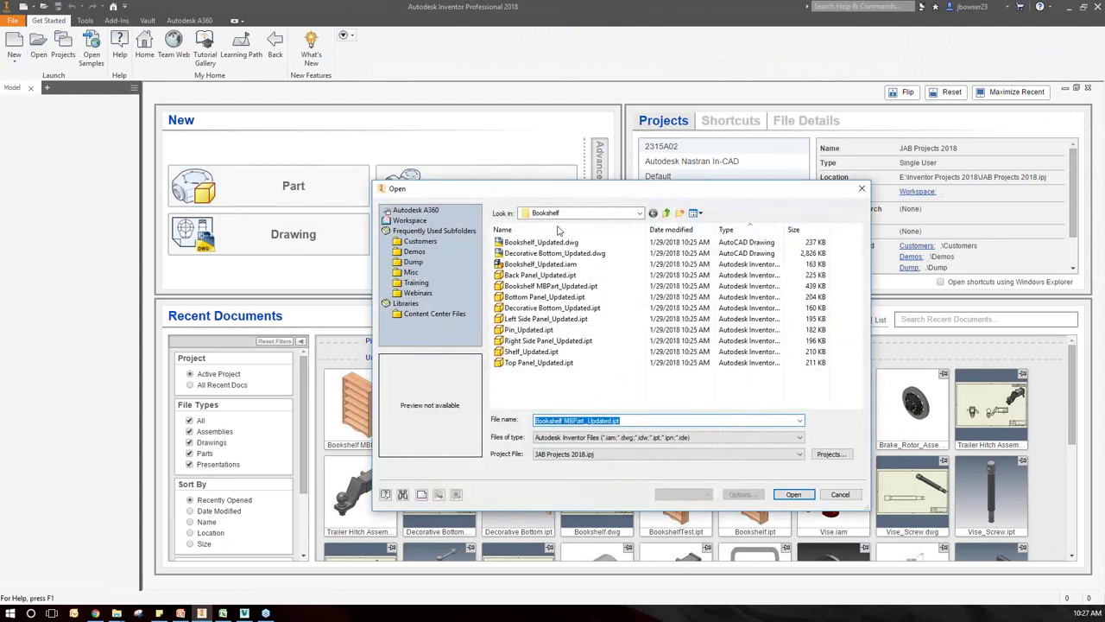
{"action": "left_click", "coordinate": [667, 216]}
{"action": "left_click", "coordinate": [666, 216]}
{"action": "left_click", "coordinate": [654, 213]}
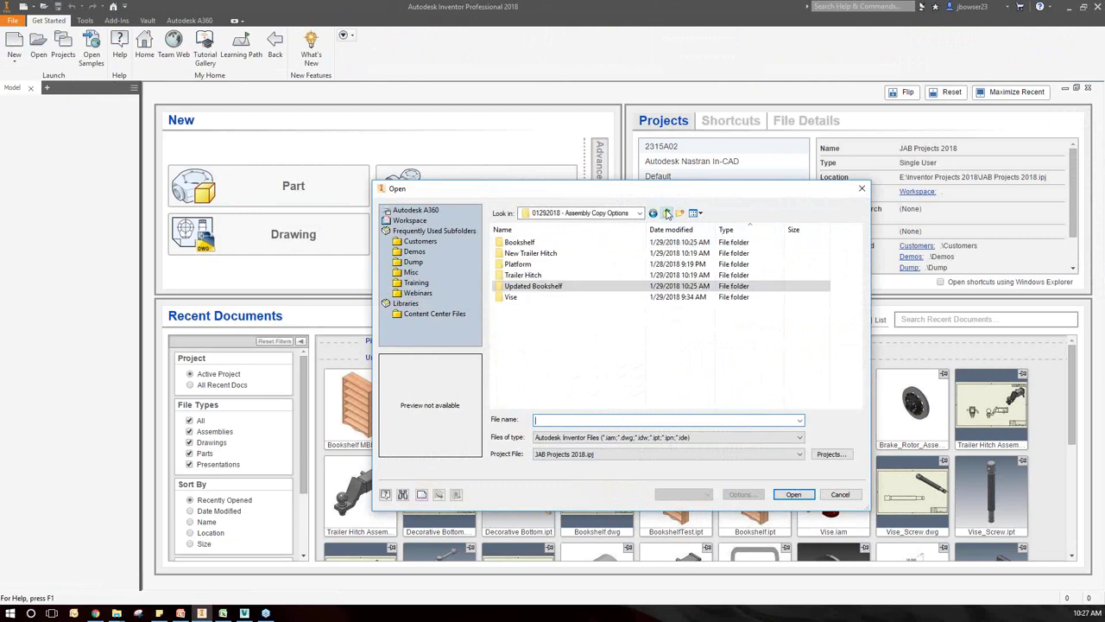
{"action": "left_click", "coordinate": [666, 213]}
{"action": "double_click", "coordinate": [534, 321]}
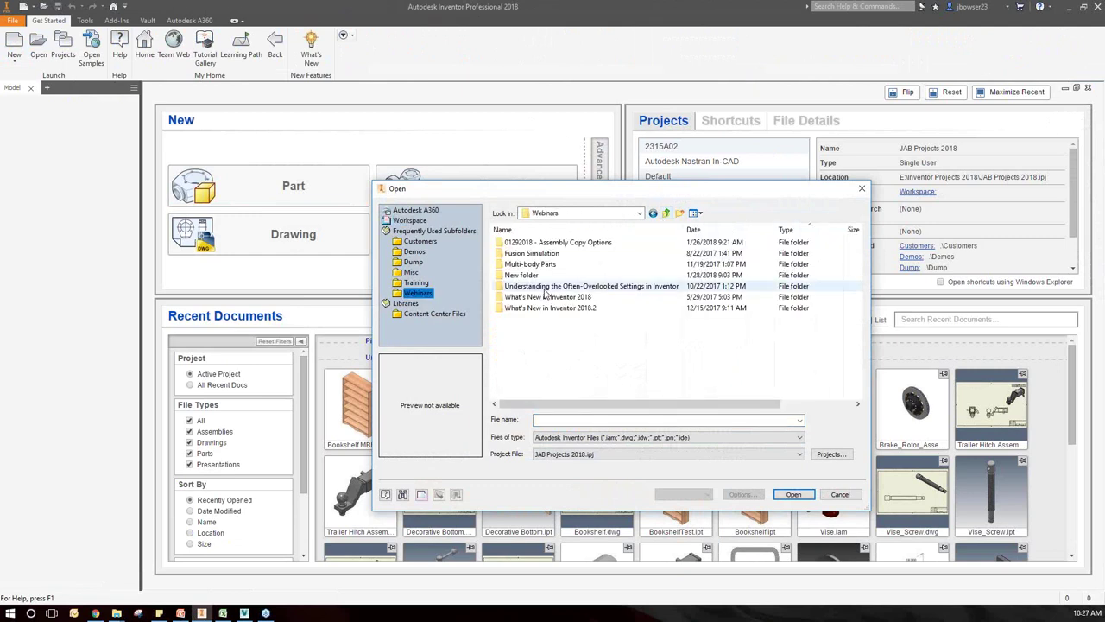
{"action": "double_click", "coordinate": [549, 242]}
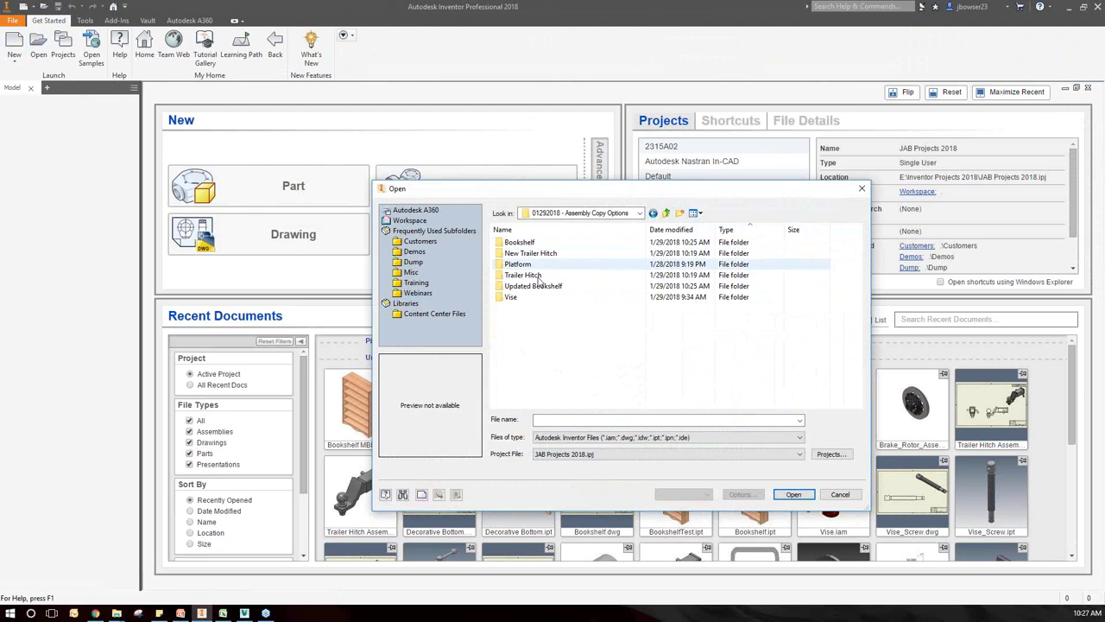
{"action": "double_click", "coordinate": [536, 268]}
{"action": "left_click", "coordinate": [527, 275]}
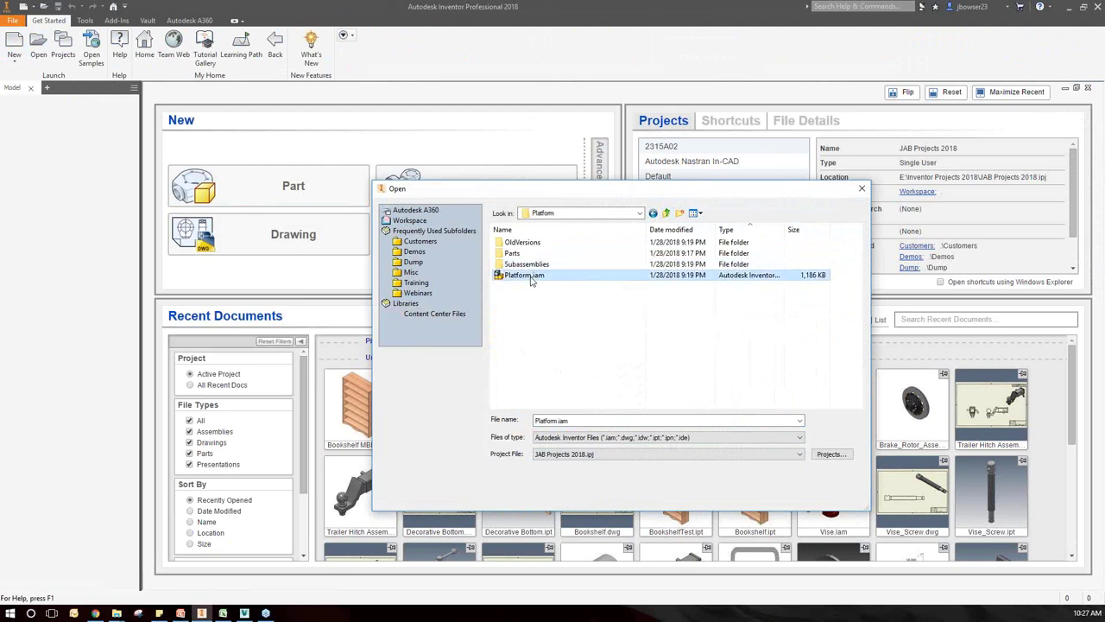
{"action": "left_click", "coordinate": [792, 495]}
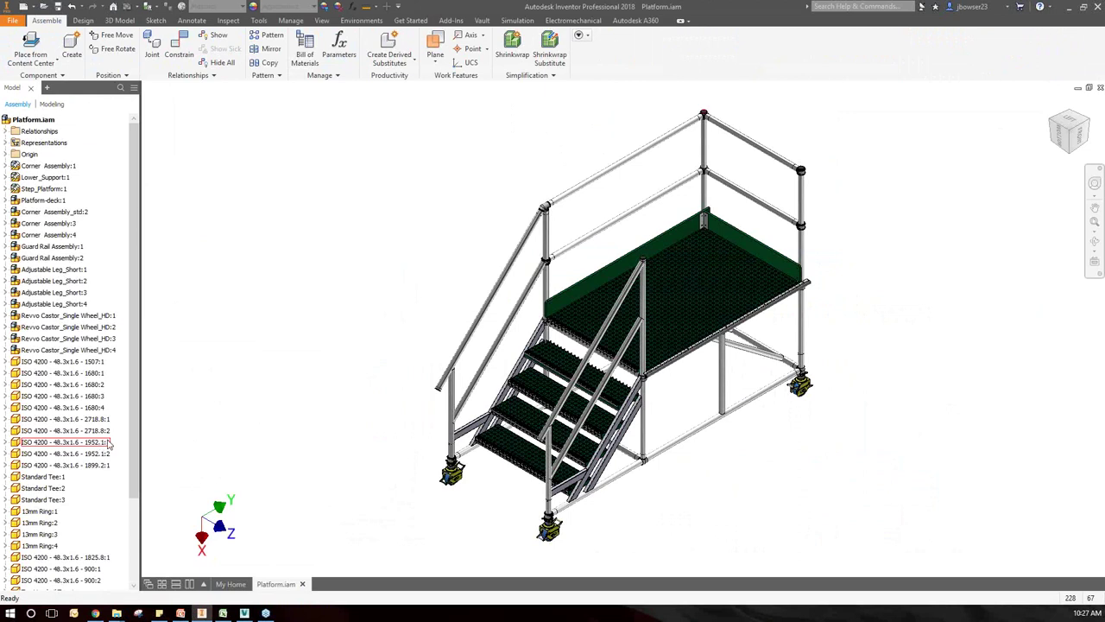
Select the whole Platform.iam assembly for Mirror Components and review the components' statuses and the additional mirror options.
{"action": "left_click", "coordinate": [269, 48]}
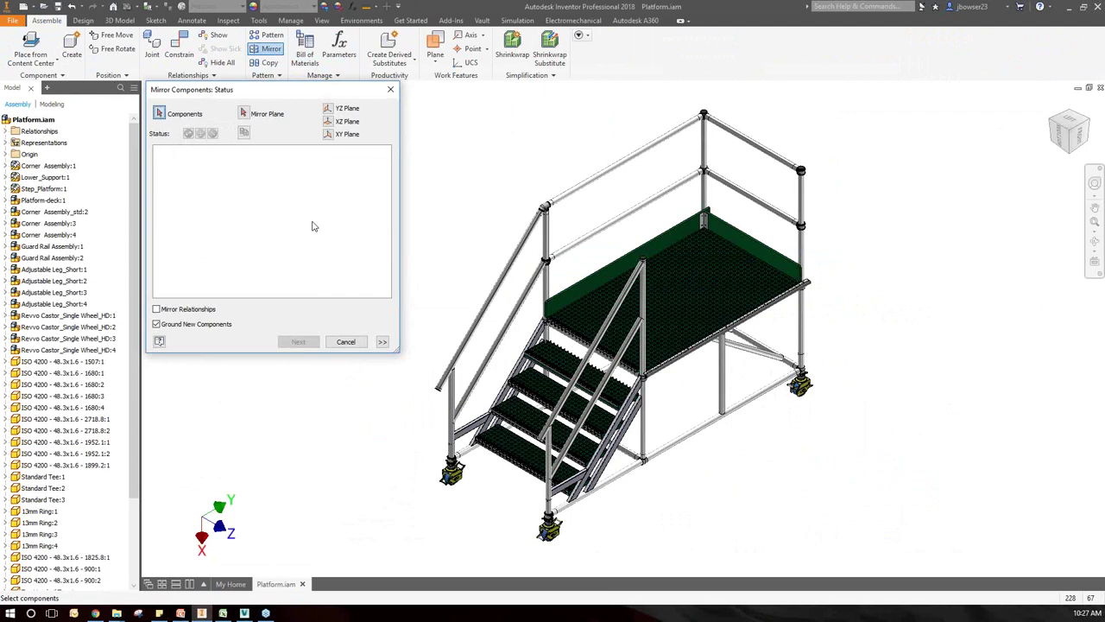
{"action": "left_click", "coordinate": [33, 119]}
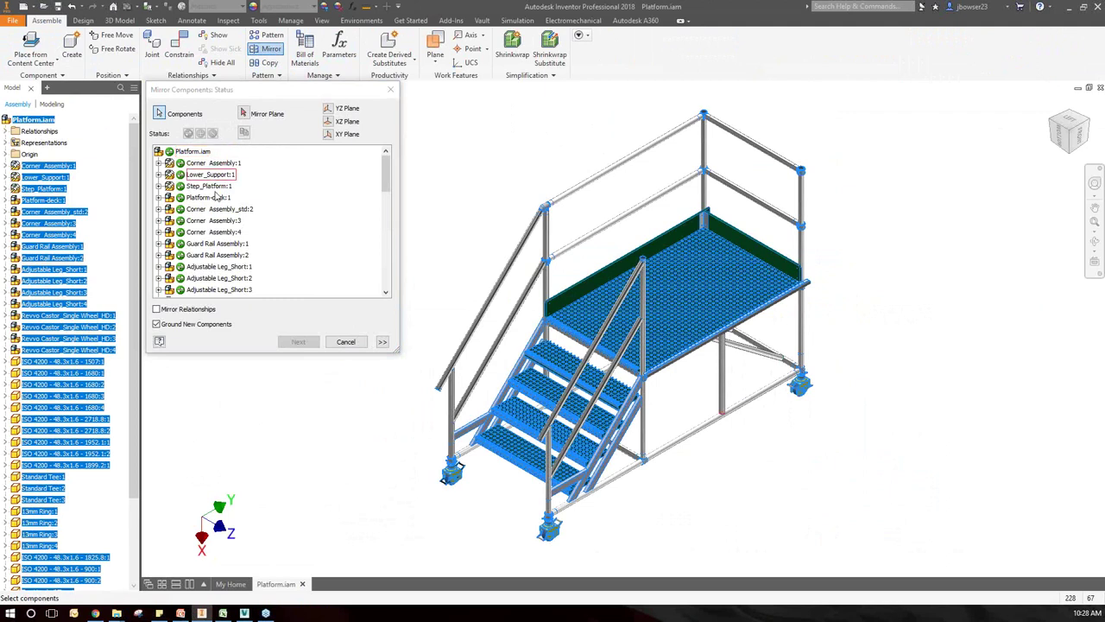
{"action": "scroll", "coordinate": [233, 216], "scroll_direction": "down", "scroll_amount": 7}
{"action": "left_click_drag", "start_coordinate": [393, 246], "coordinate": [390, 263]}
{"action": "left_click_drag", "start_coordinate": [388, 277], "coordinate": [373, 237]}
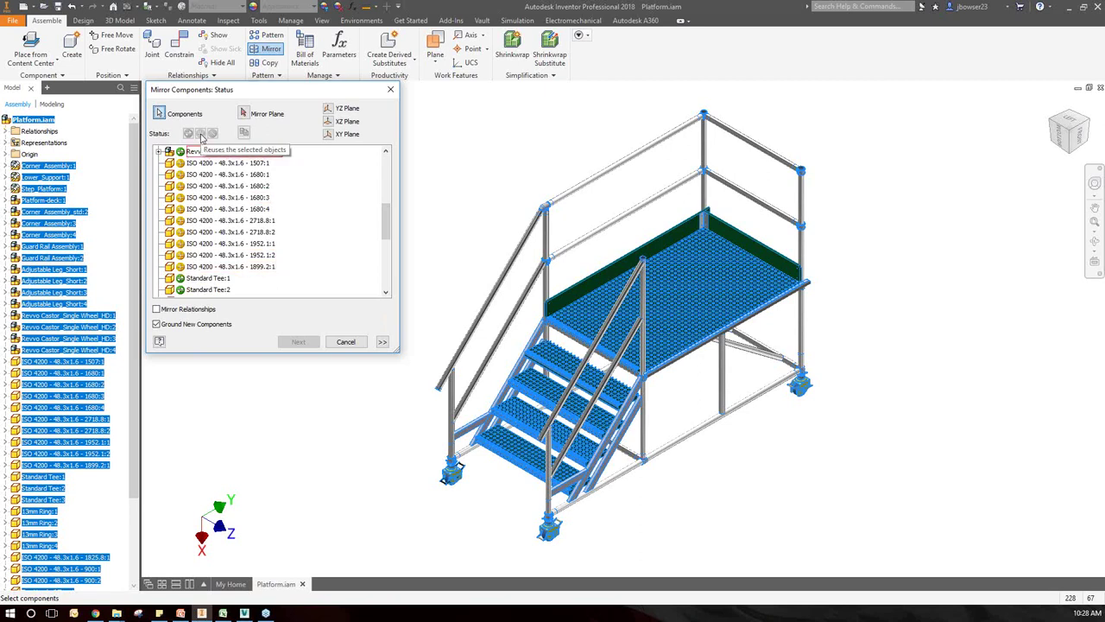
{"action": "left_click", "coordinate": [383, 342]}
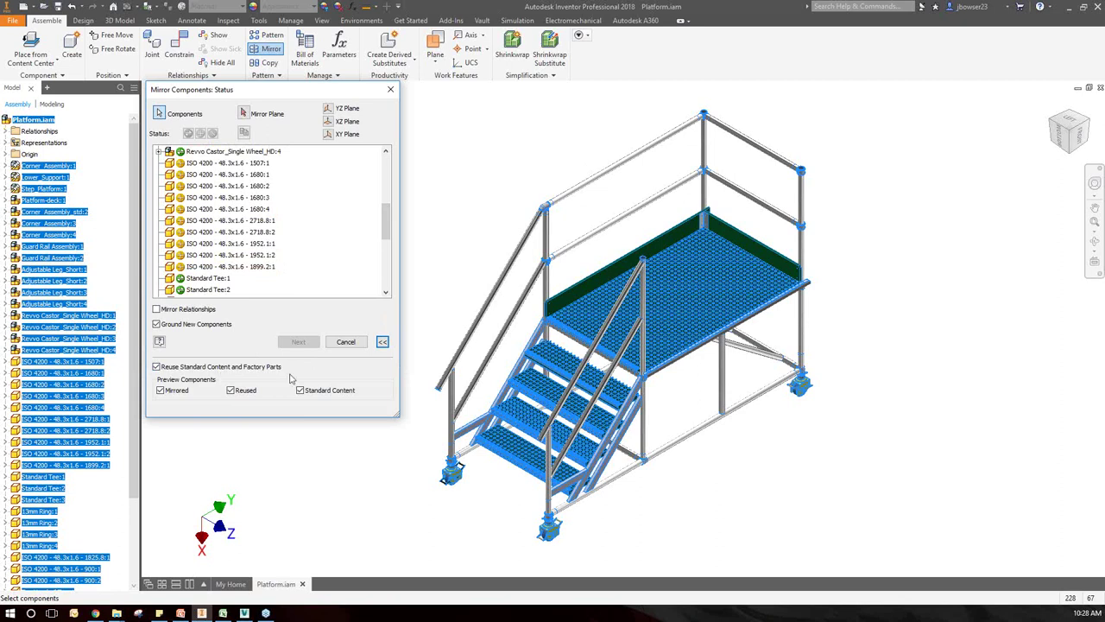
{"action": "left_click", "coordinate": [383, 342]}
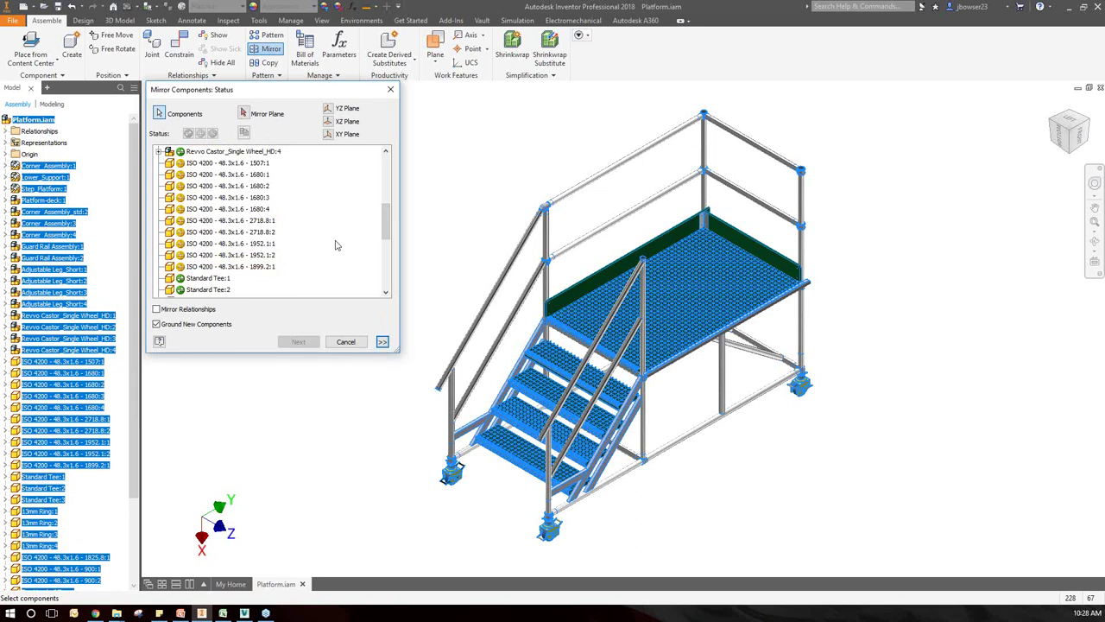
{"action": "left_click_drag", "start_coordinate": [385, 220], "coordinate": [385, 164]}
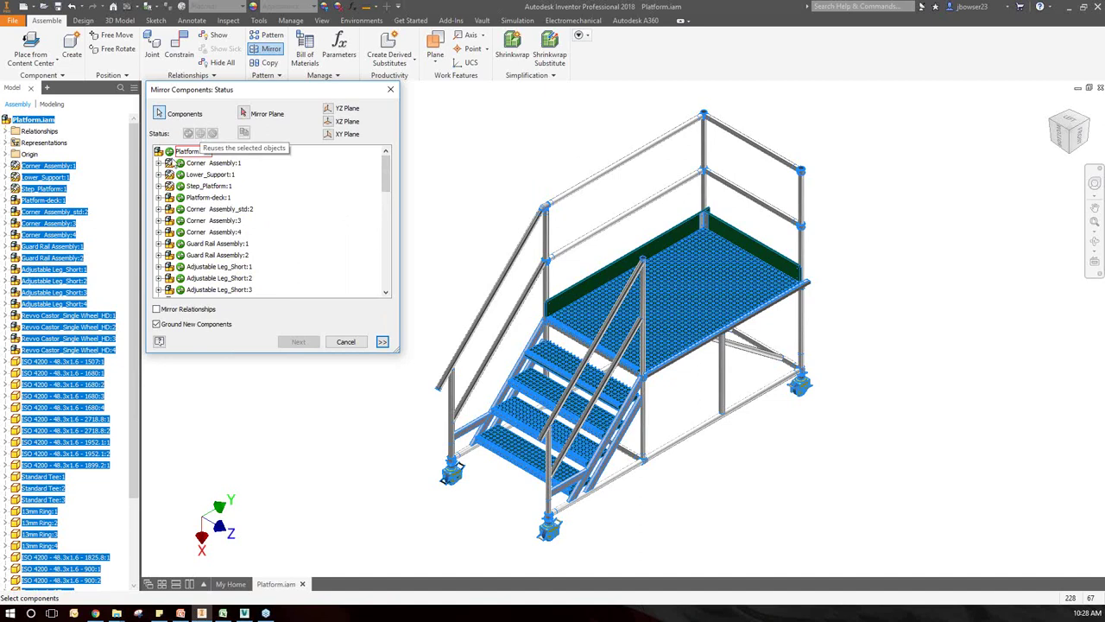
Set all components of Platform.iam to reused and choose the XY plane as the mirror plane.
{"action": "left_click", "coordinate": [177, 158]}
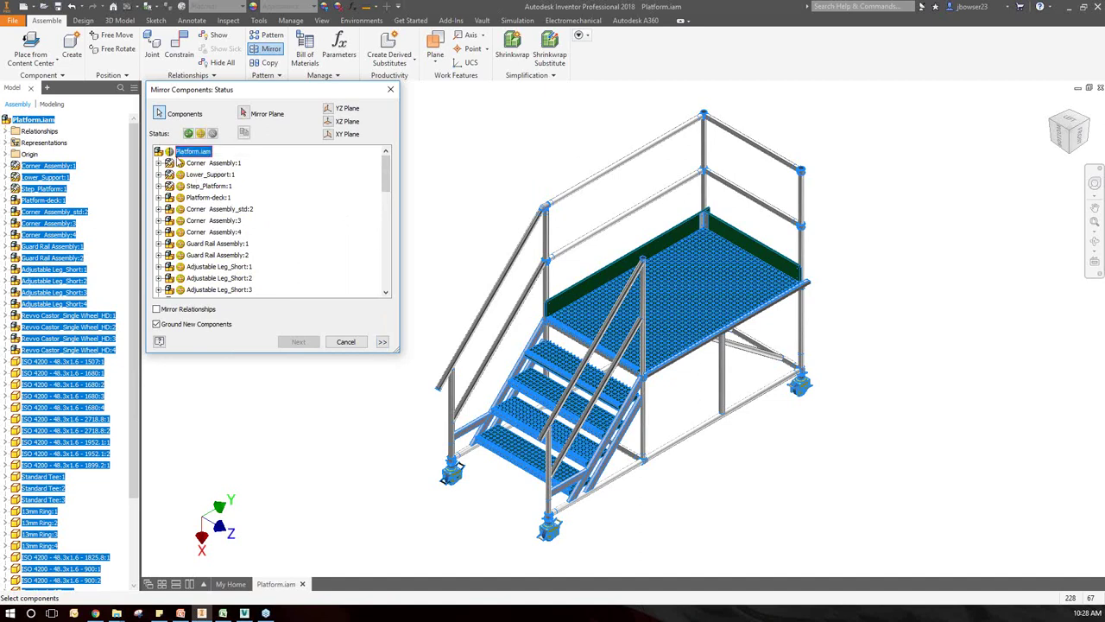
{"action": "mouse_move", "coordinate": [384, 172]}
{"action": "left_mouse_down"}
{"action": "mouse_move", "coordinate": [413, 280]}
{"action": "mouse_move", "coordinate": [391, 250]}
{"action": "mouse_move", "coordinate": [377, 159]}
{"action": "left_mouse_up"}
{"action": "left_click", "coordinate": [329, 136]}
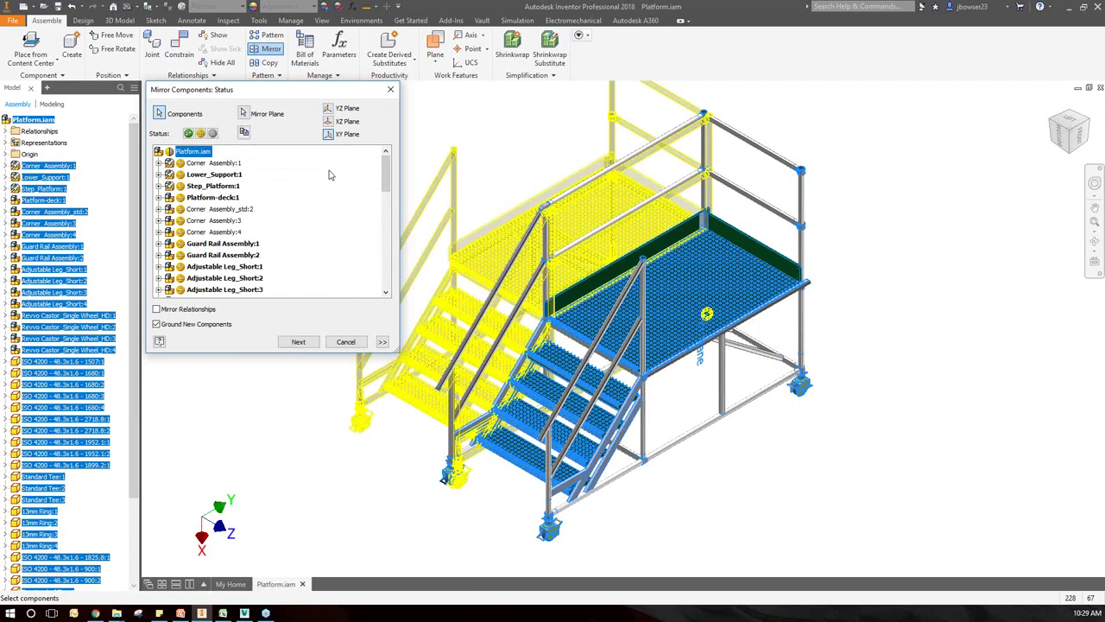
Set the mirrored copy to open in a new window, name it Left Hand Platform.iam, create it and show it in isometric view.
{"action": "left_click", "coordinate": [312, 344]}
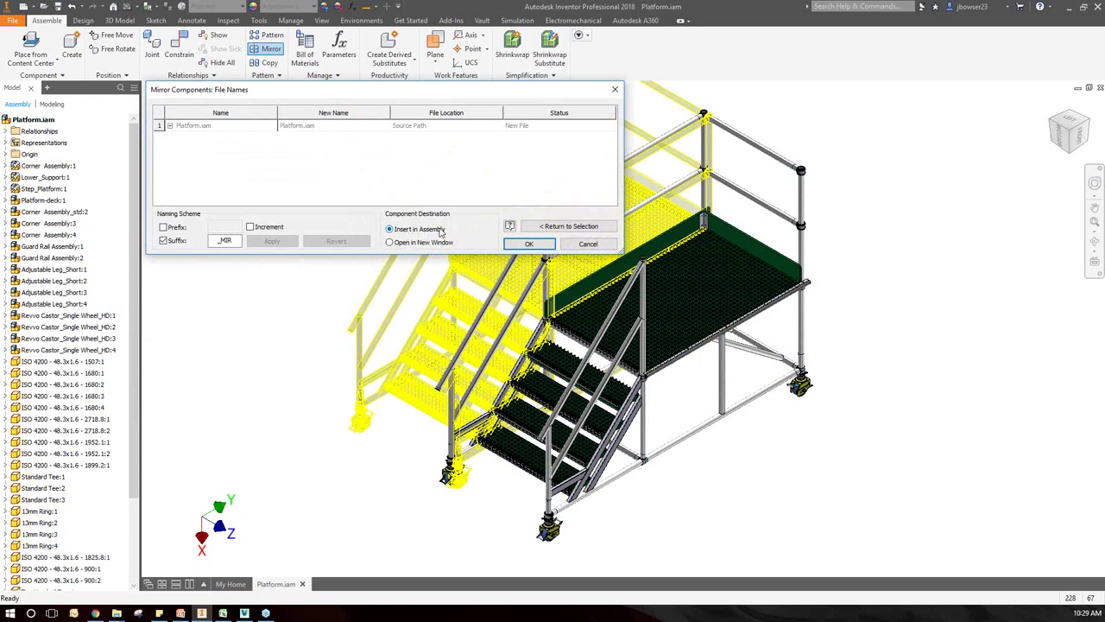
{"action": "left_click", "coordinate": [415, 244]}
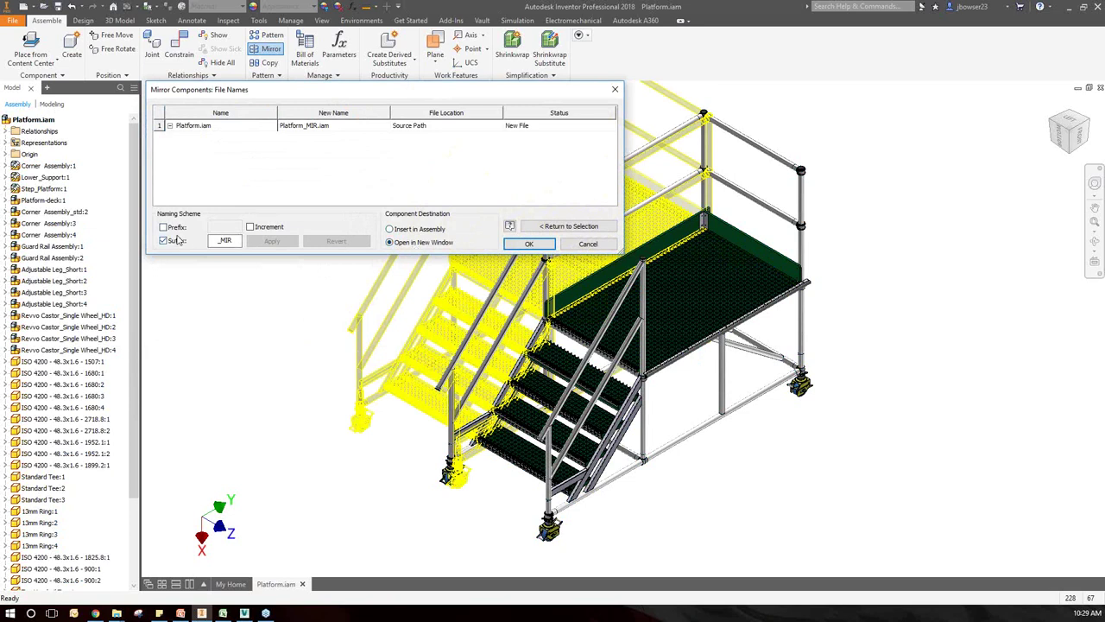
{"action": "double_click", "coordinate": [306, 127]}
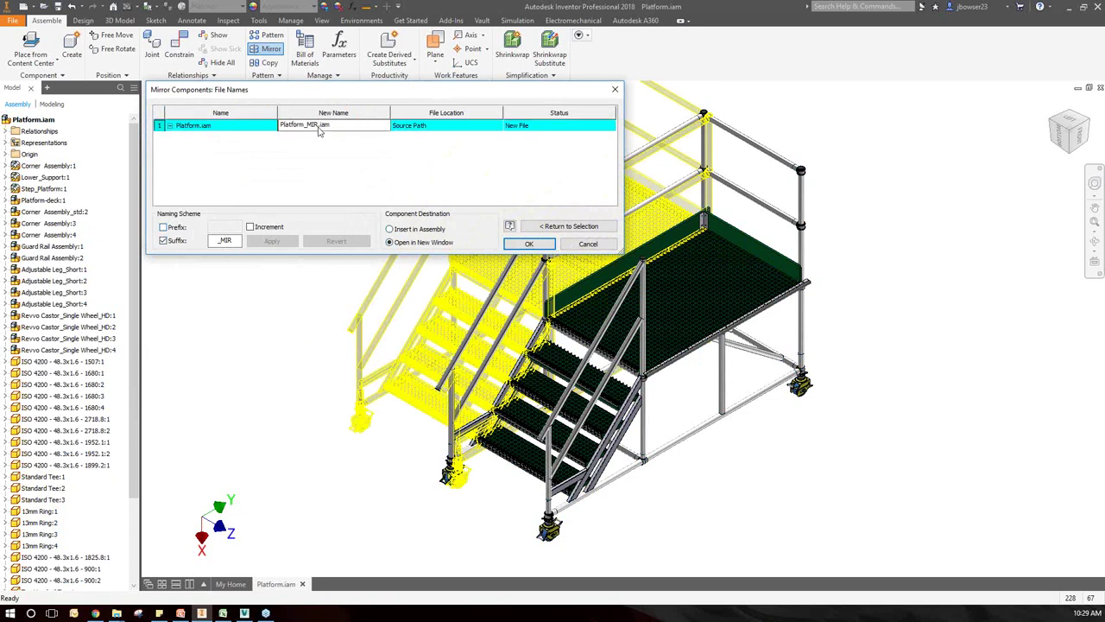
{"action": "left_click", "coordinate": [317, 126]}
{"action": "key", "text": "BackSpace"}
{"action": "key", "text": "BackSpace"}
{"action": "key", "text": "BackSpace"}
{"action": "key", "text": "BackSpace"}
{"action": "key", "text": "Home"}
{"action": "type", "text": "Left Hand"}
{"action": "left_click", "coordinate": [529, 244]}
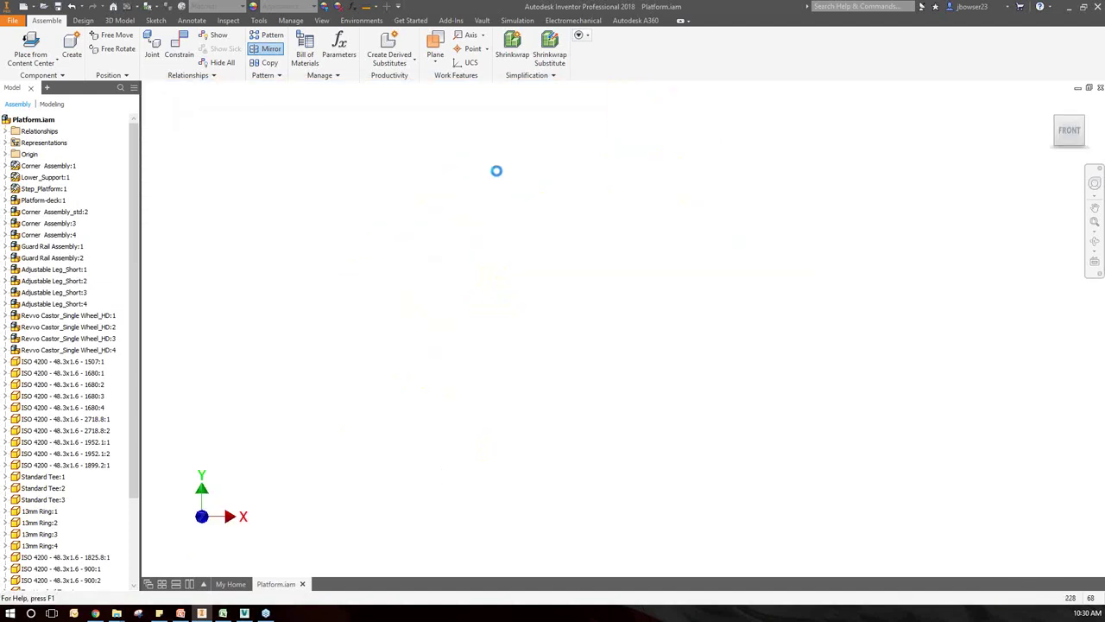
{"action": "left_click", "coordinate": [1066, 140]}
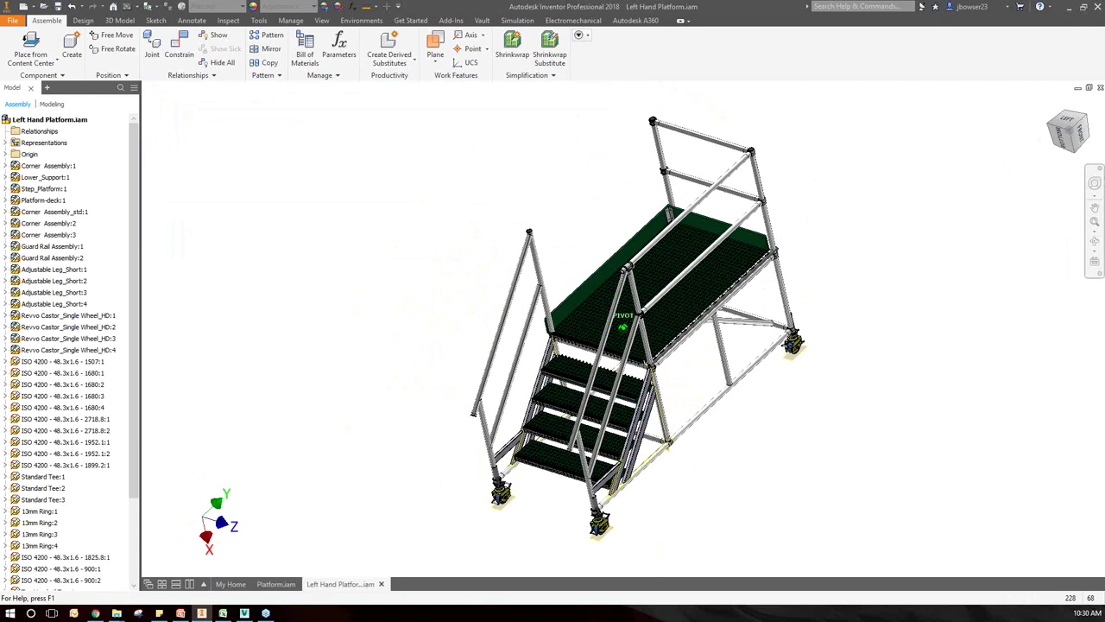
{"action": "left_click", "coordinate": [1071, 136]}
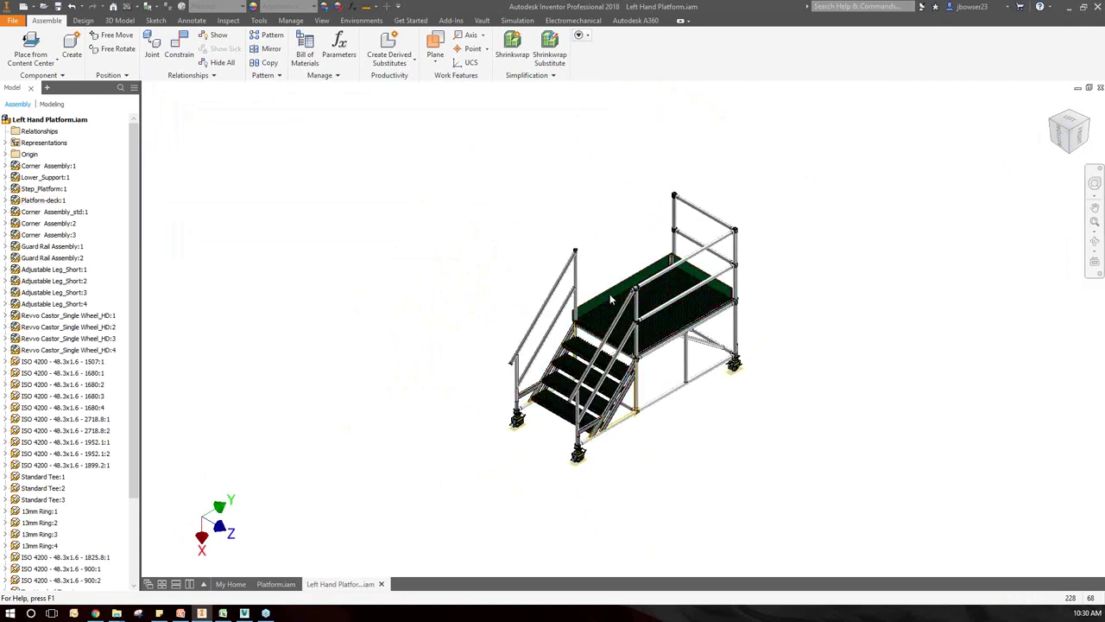
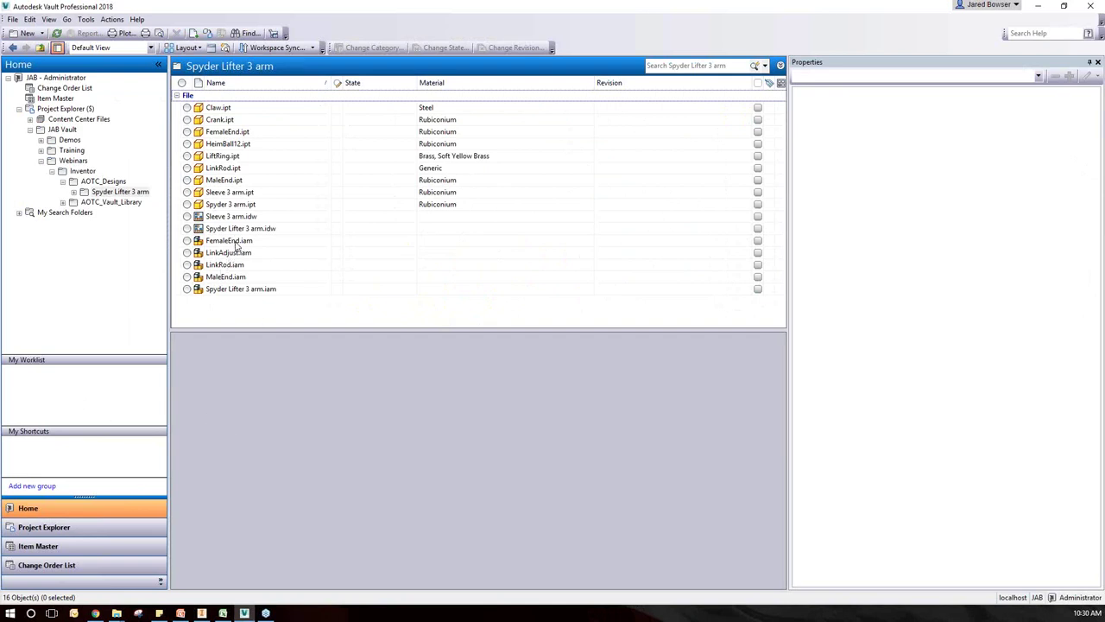
Switch to Autodesk Vault and examine the 3D preview of Spyder Lifter 3 arm.iam.
{"action": "left_click", "coordinate": [238, 288]}
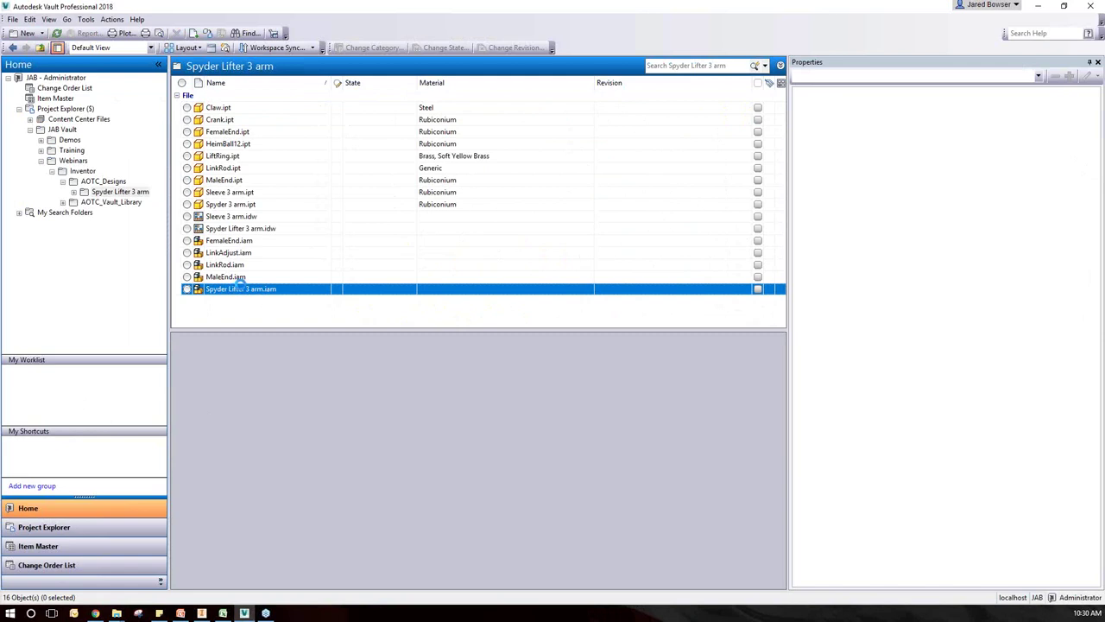
{"action": "left_click_drag", "start_coordinate": [350, 329], "coordinate": [351, 306]}
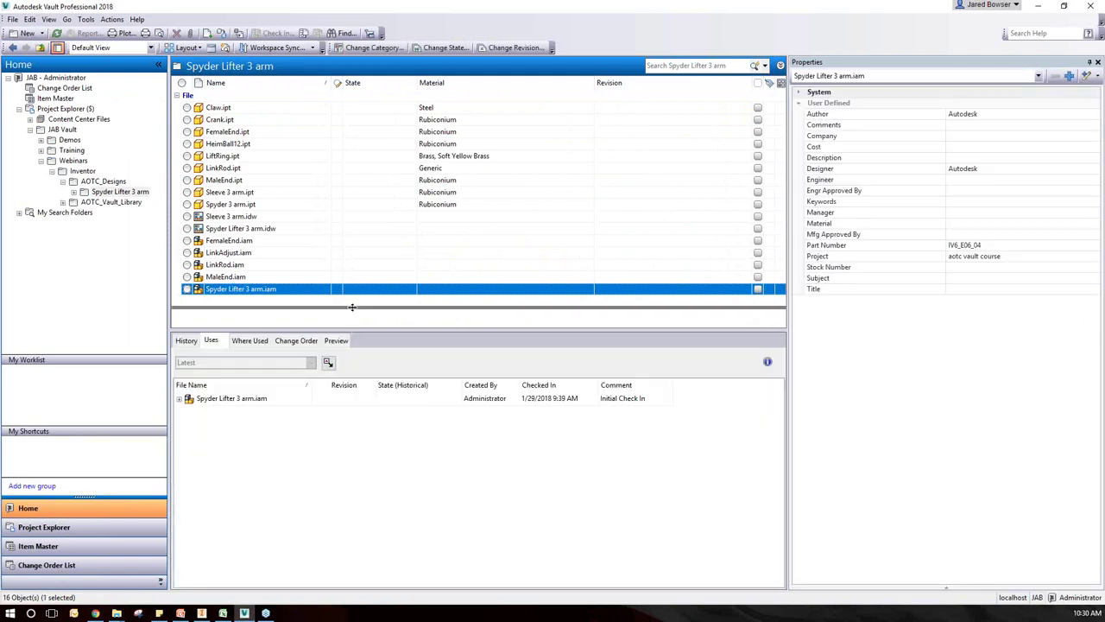
{"action": "left_click", "coordinate": [337, 318]}
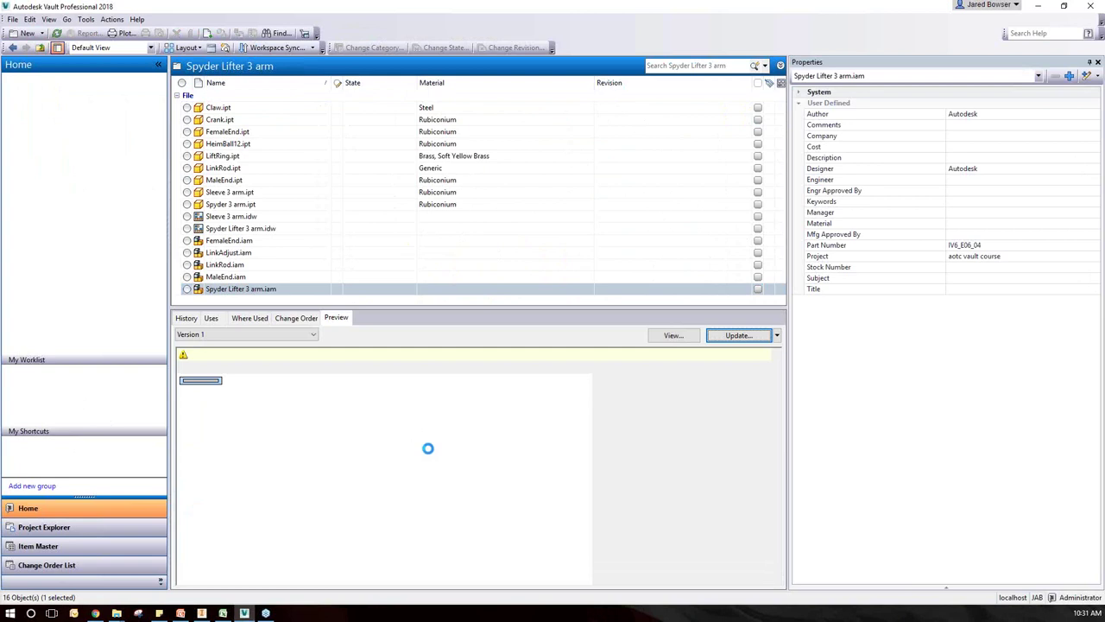
{"action": "scroll", "coordinate": [447, 536], "scroll_direction": "up", "scroll_amount": 5}
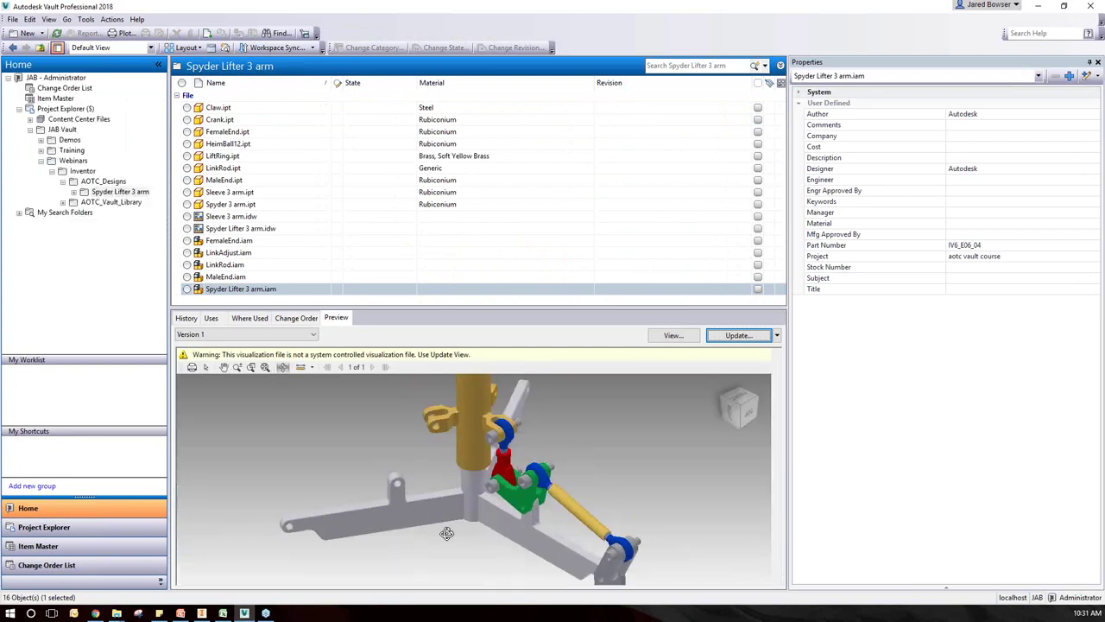
{"action": "left_click_drag", "start_coordinate": [405, 533], "coordinate": [436, 488]}
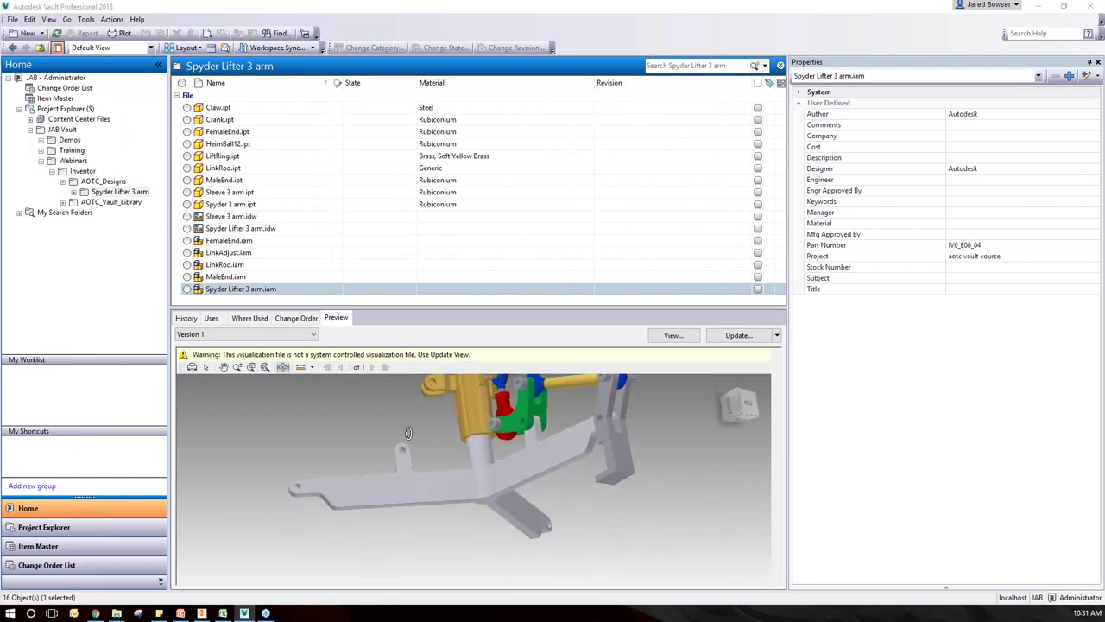
{"action": "left_click_drag", "start_coordinate": [465, 411], "coordinate": [468, 492]}
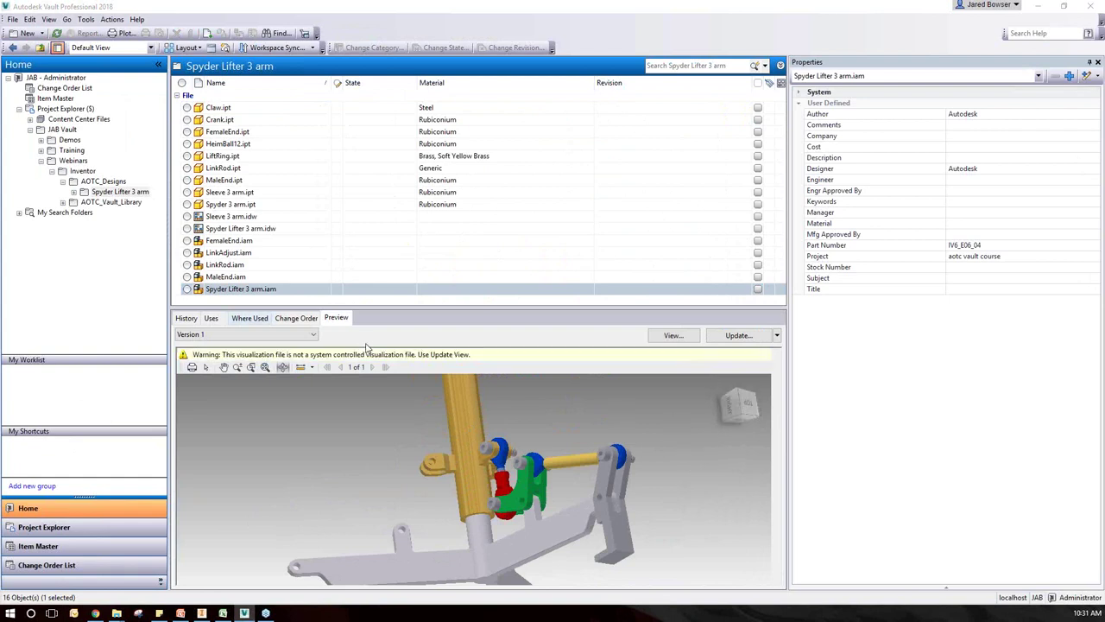
Start Copy Design for Spyder Lifter 3 arm.iam, enlarge its window and expand all levels of the assembly.
{"action": "right_click", "coordinate": [220, 291]}
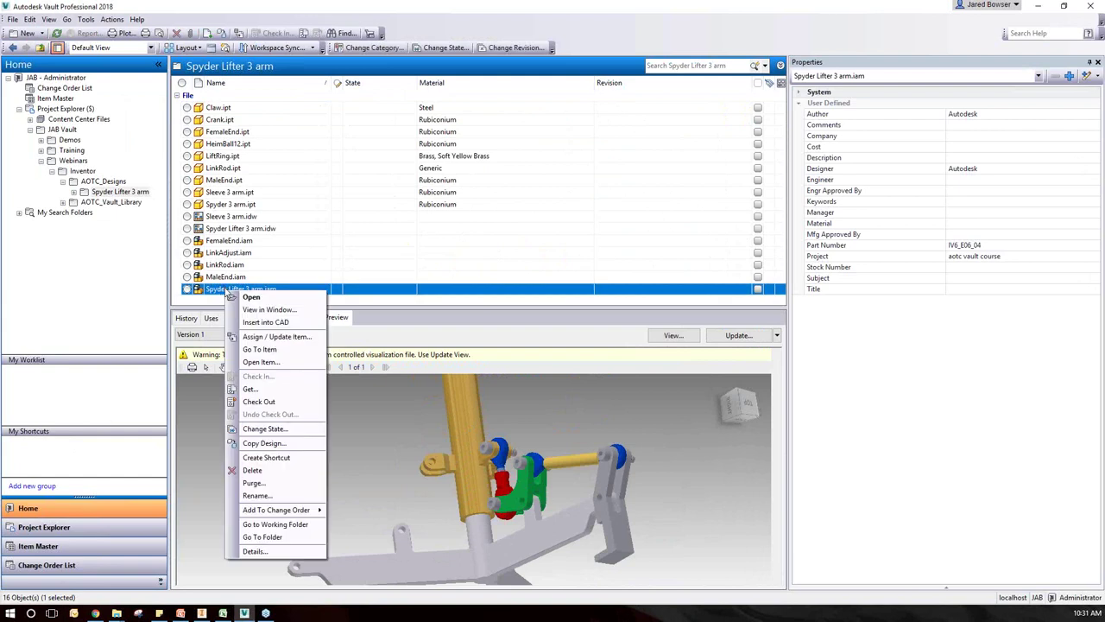
{"action": "left_click", "coordinate": [263, 443]}
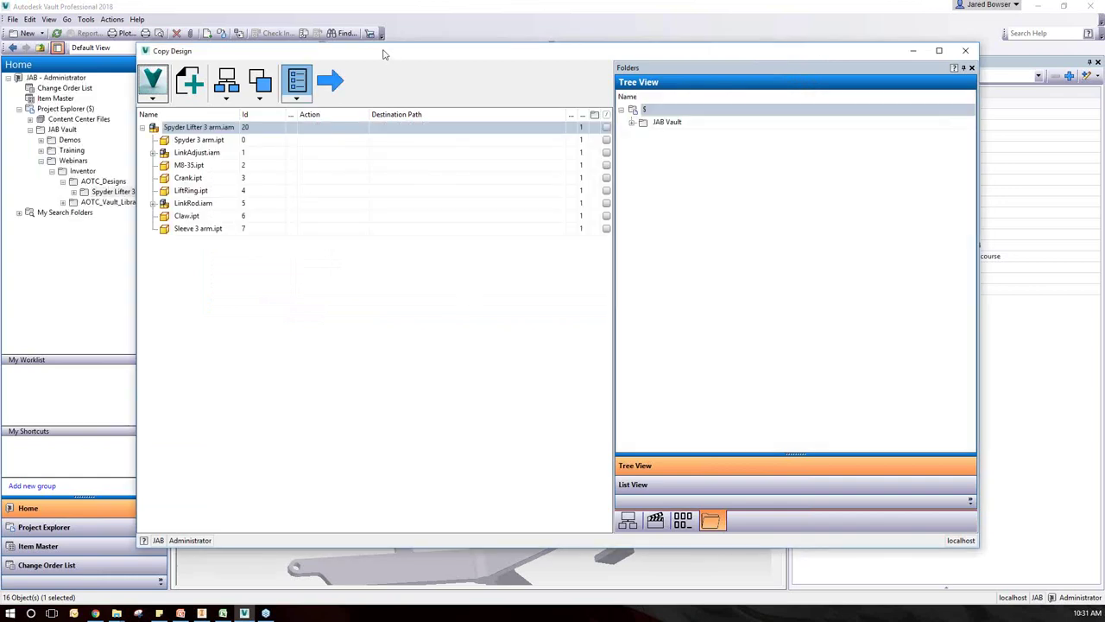
{"action": "left_click_drag", "start_coordinate": [388, 52], "coordinate": [340, 35]}
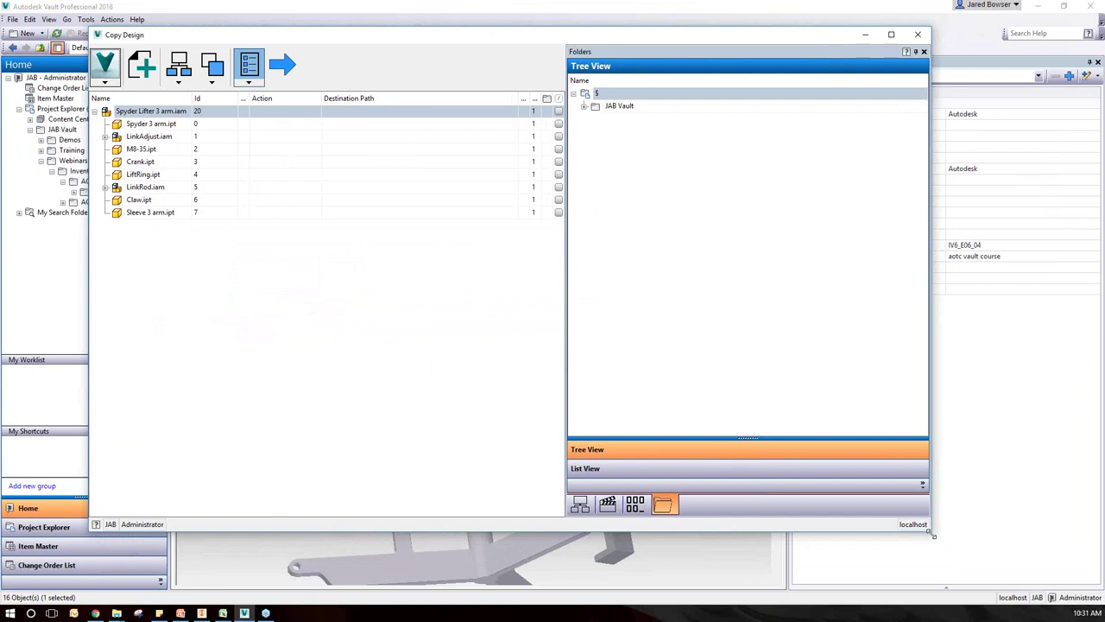
{"action": "left_click_drag", "start_coordinate": [932, 535], "coordinate": [1068, 570]}
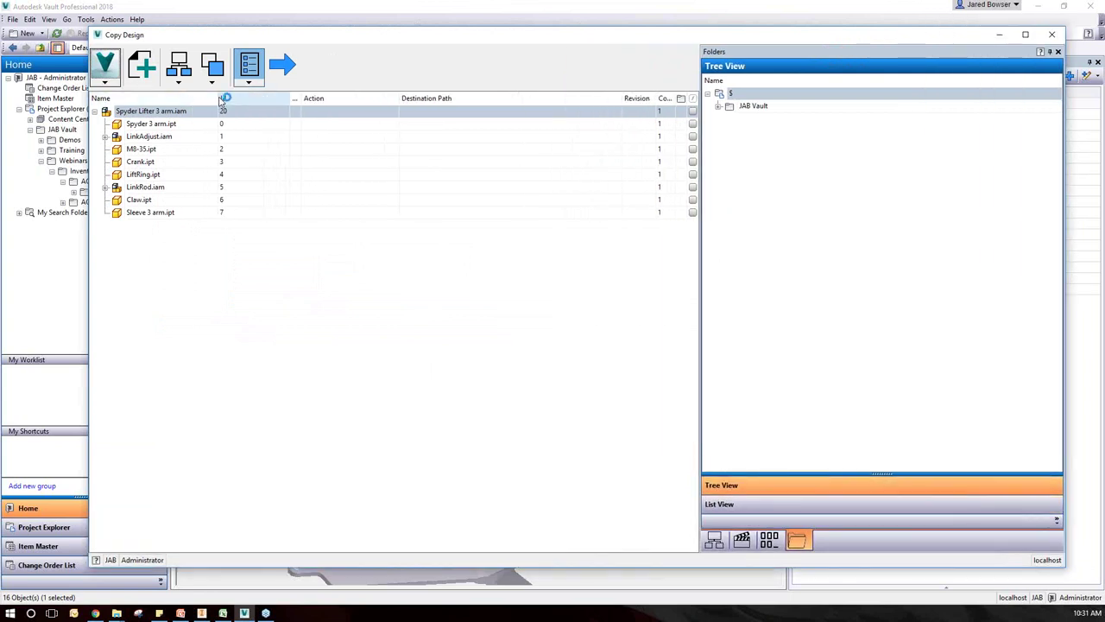
{"action": "right_click", "coordinate": [183, 115]}
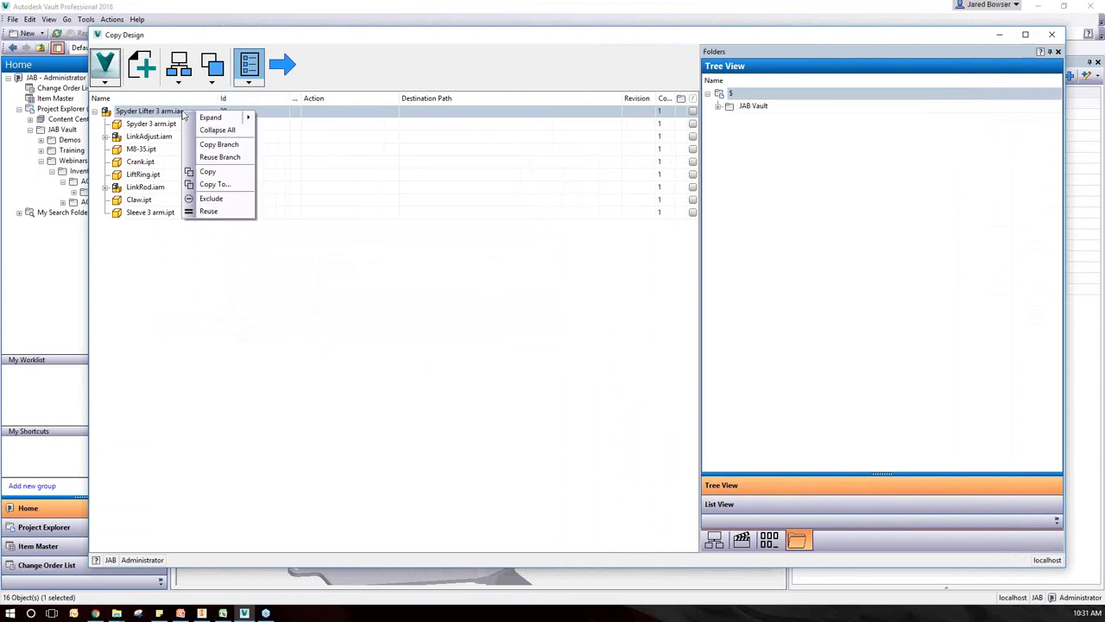
{"action": "mouse_move", "coordinate": [189, 118]}
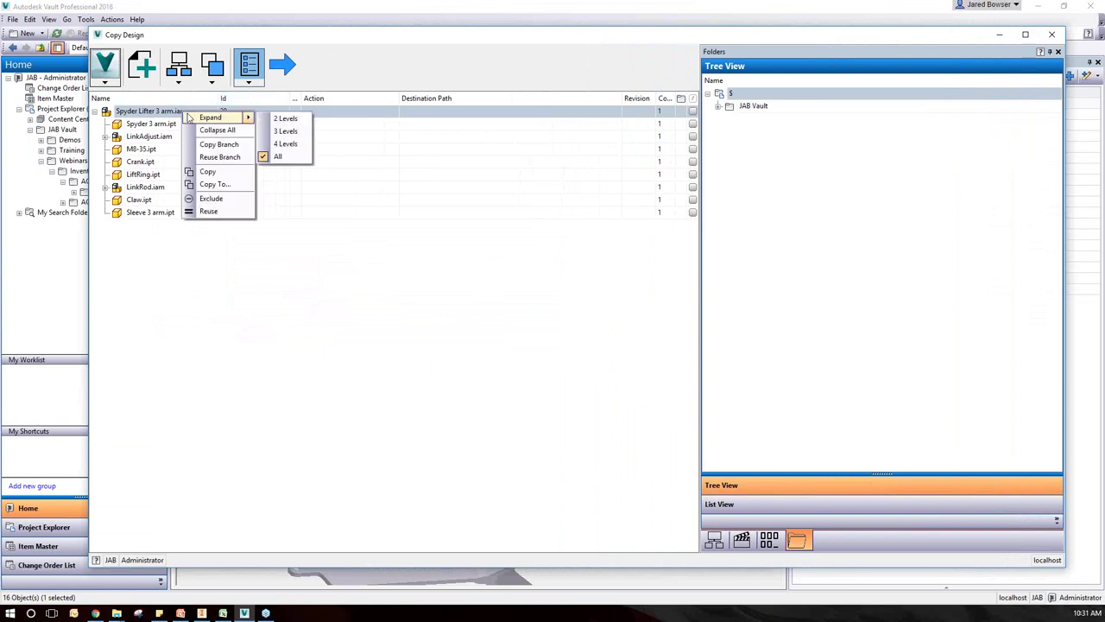
{"action": "left_click", "coordinate": [279, 156]}
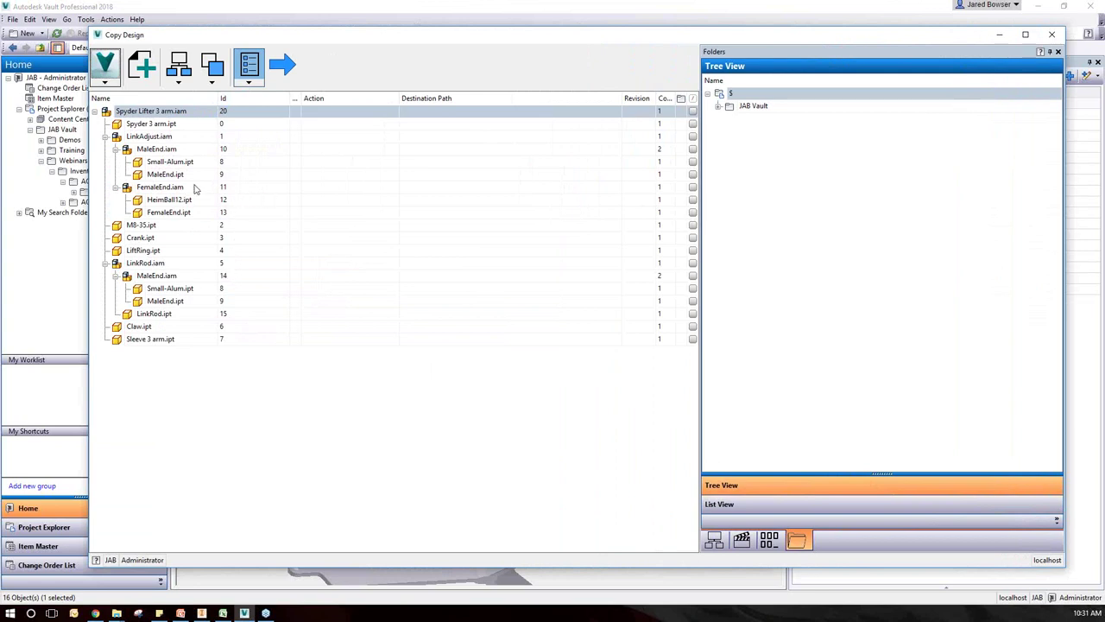
Review the Copy Design action rules and the options for defining a new rule set, closing both without changes.
{"action": "left_click", "coordinate": [117, 84]}
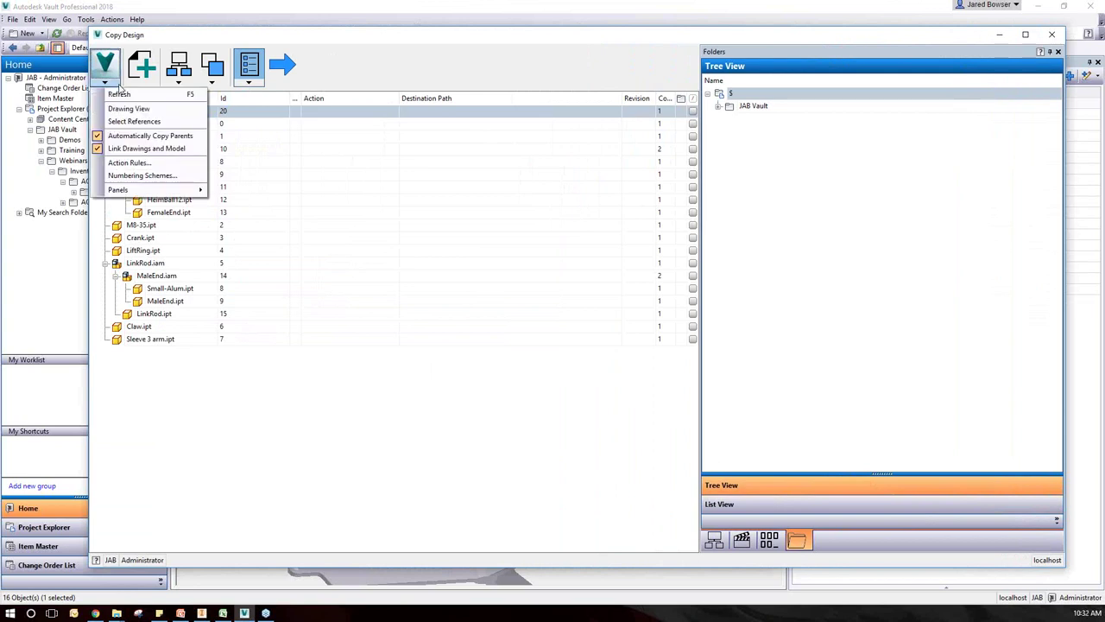
{"action": "left_click", "coordinate": [158, 164]}
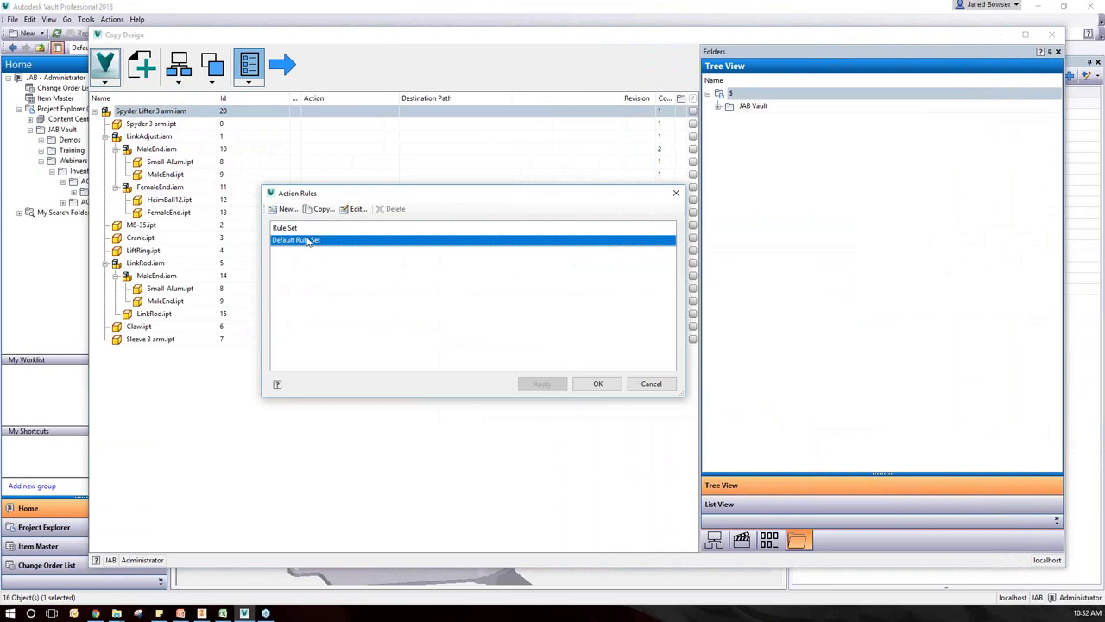
{"action": "left_click", "coordinate": [285, 209]}
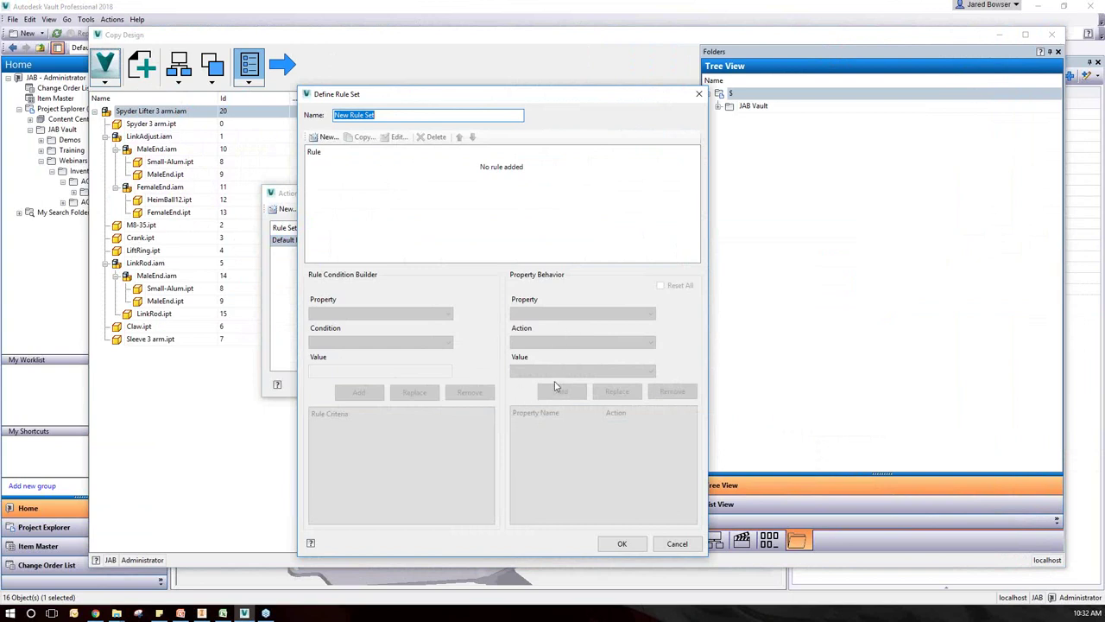
{"action": "left_click", "coordinate": [677, 544]}
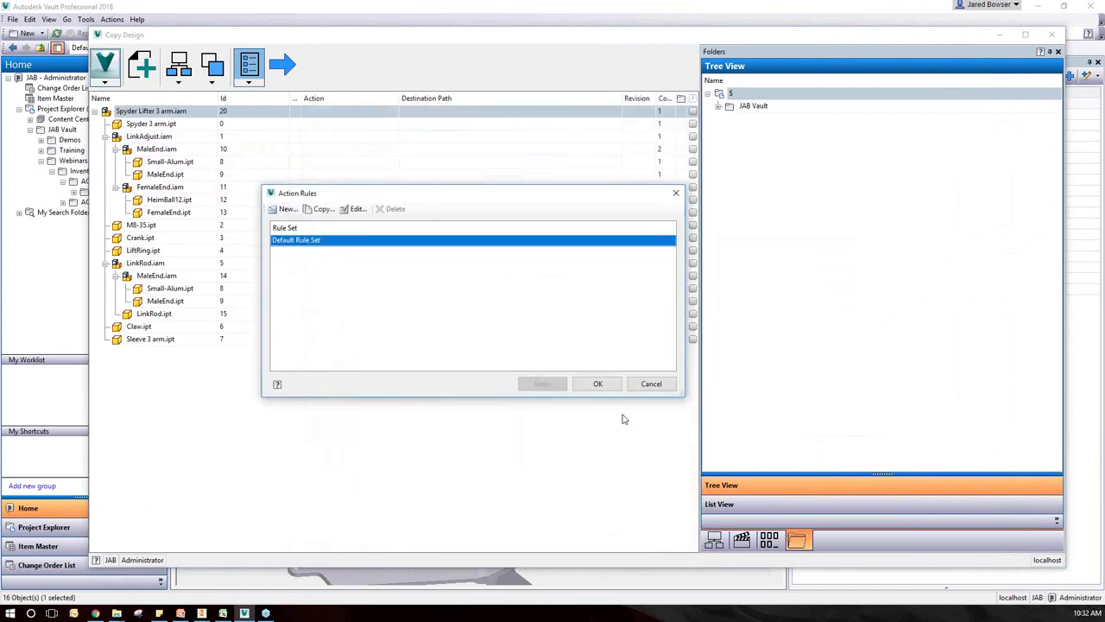
{"action": "left_click", "coordinate": [652, 385]}
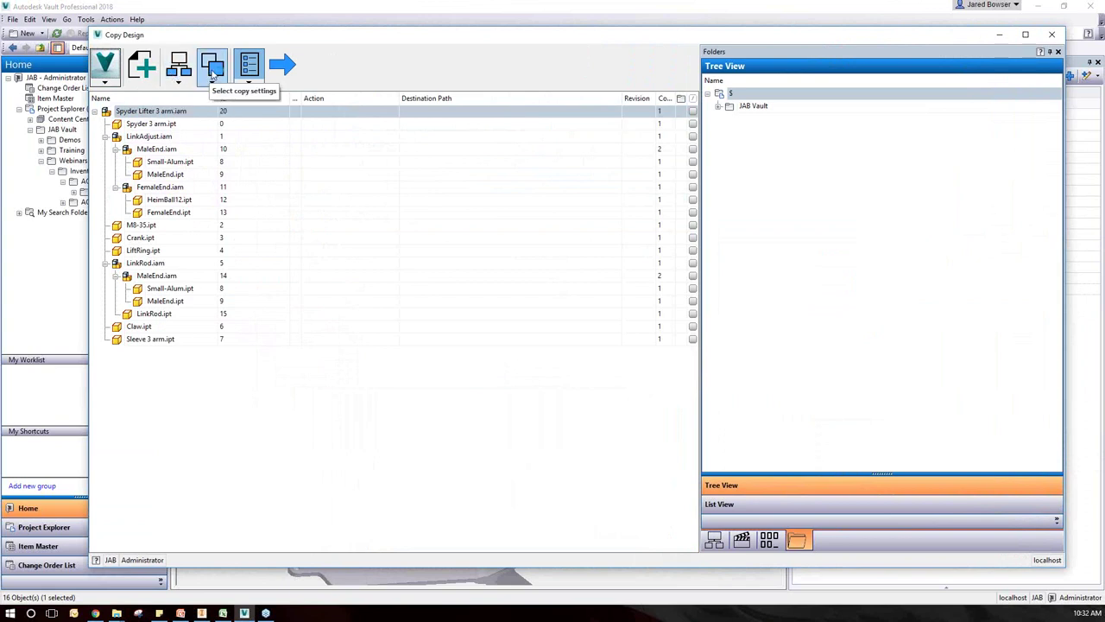
Set Spyder Lifter 3 arm.iam, Spyder 3 arm.ipt and Sleeve 3 arm.ipt to copy into a new folder Spyder Lifter 4 arm under AOTC_Designs.
{"action": "left_click", "coordinate": [181, 113]}
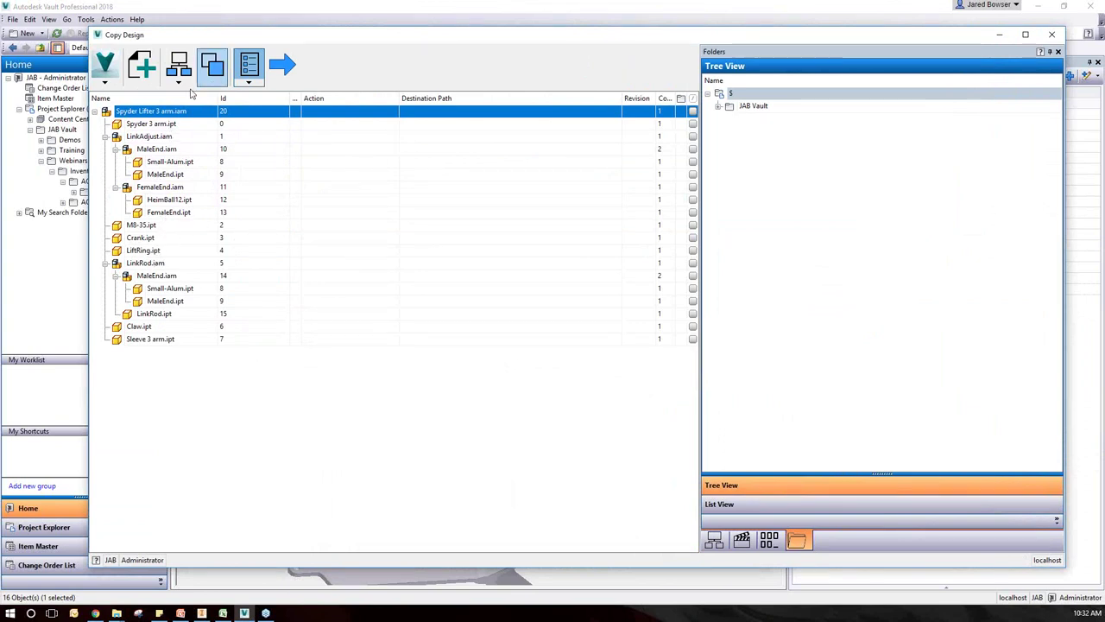
{"action": "left_click", "coordinate": [146, 123], "text": "ctrl"}
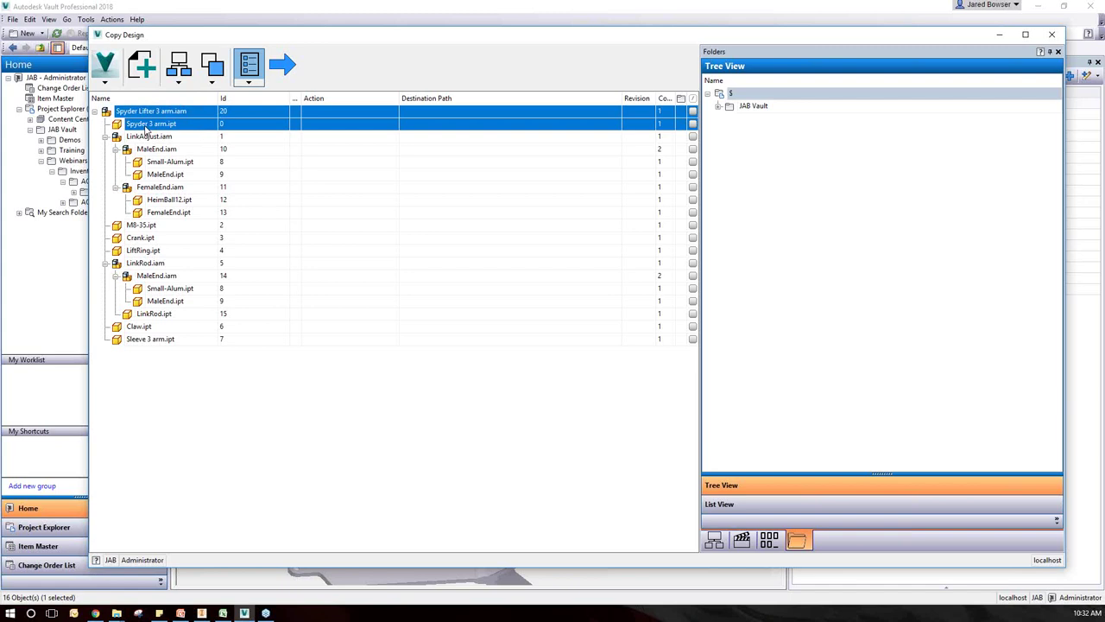
{"action": "left_click", "coordinate": [147, 342], "text": "ctrl"}
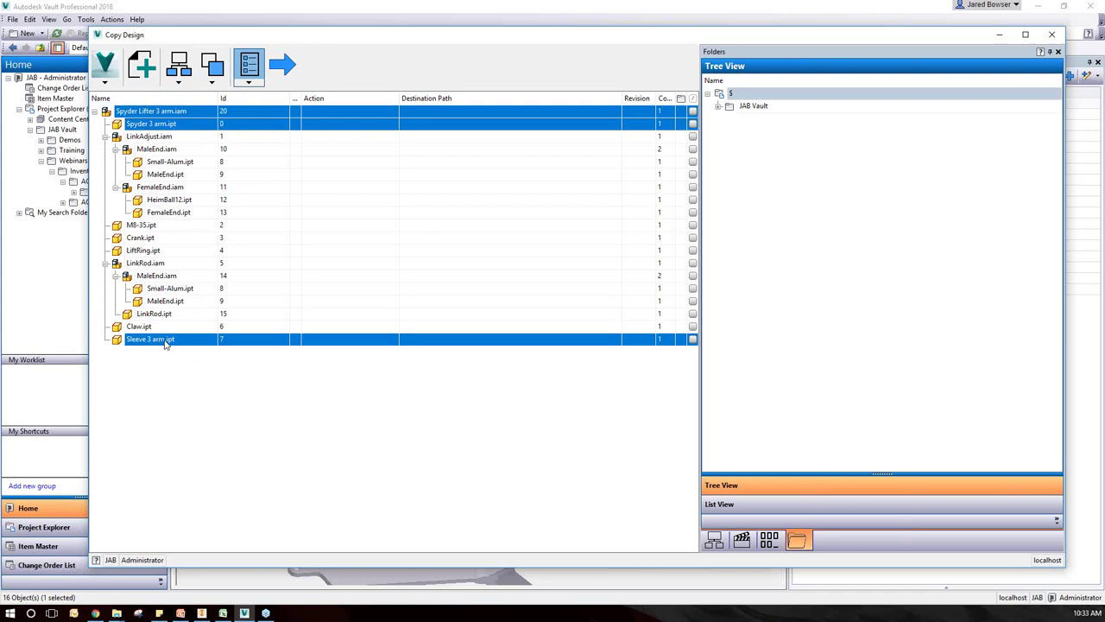
{"action": "right_click", "coordinate": [164, 342]}
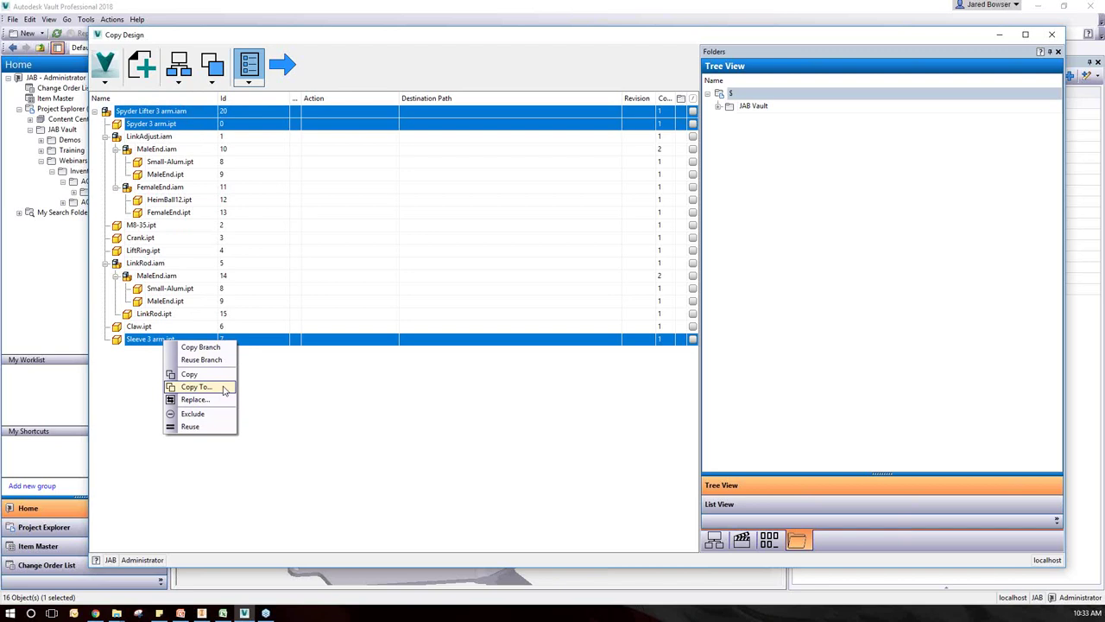
{"action": "left_click", "coordinate": [197, 387]}
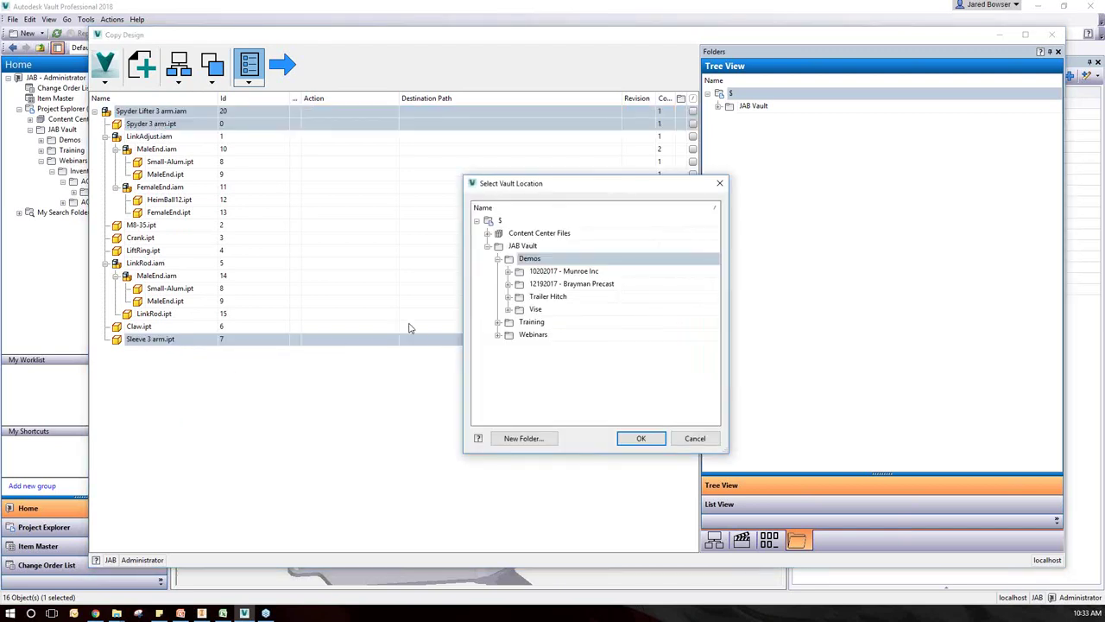
{"action": "left_click", "coordinate": [498, 335]}
{"action": "left_click", "coordinate": [508, 348]}
{"action": "left_click", "coordinate": [519, 361]}
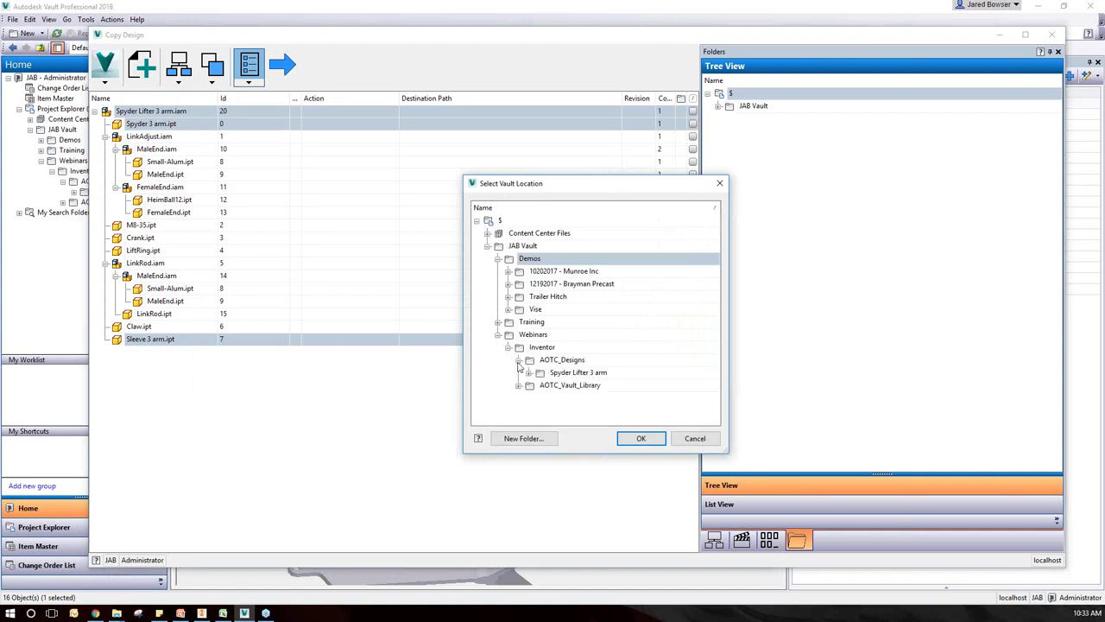
{"action": "left_click", "coordinate": [557, 360]}
{"action": "left_click", "coordinate": [526, 439]}
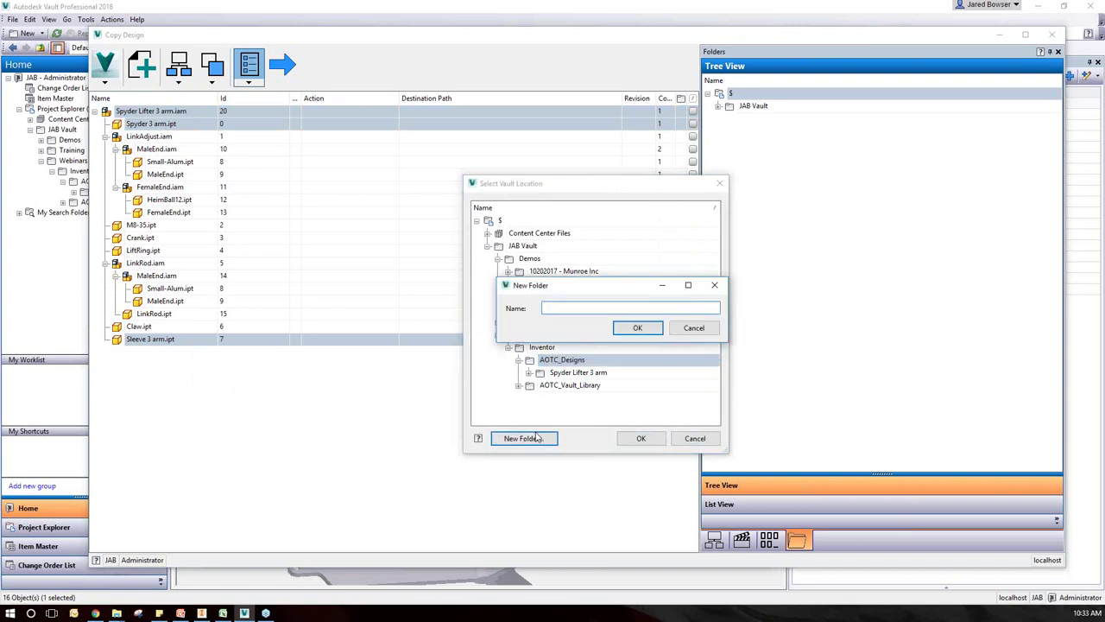
{"action": "type", "text": "Spyder Lifter 4 arm"}
{"action": "left_click", "coordinate": [637, 328]}
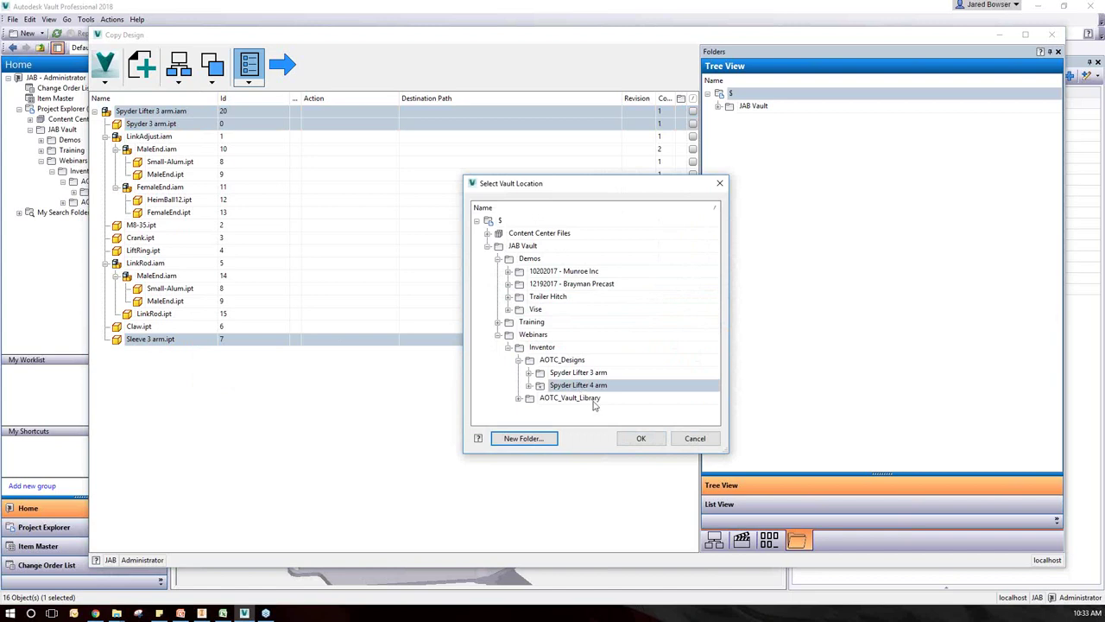
{"action": "left_click", "coordinate": [640, 441]}
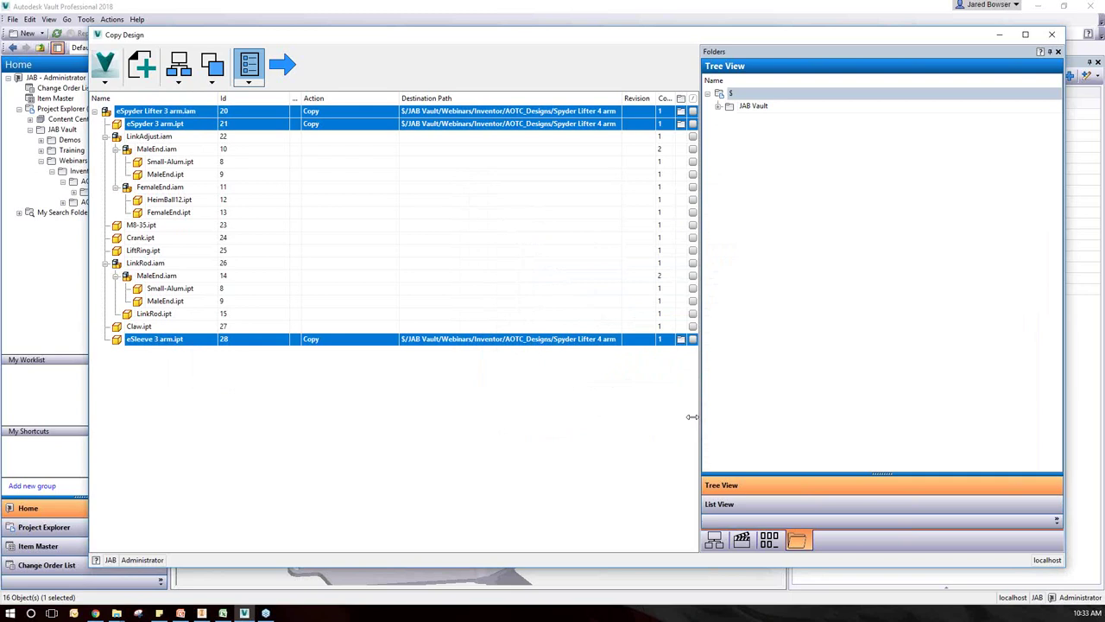
{"action": "left_click_drag", "start_coordinate": [699, 412], "coordinate": [571, 414]}
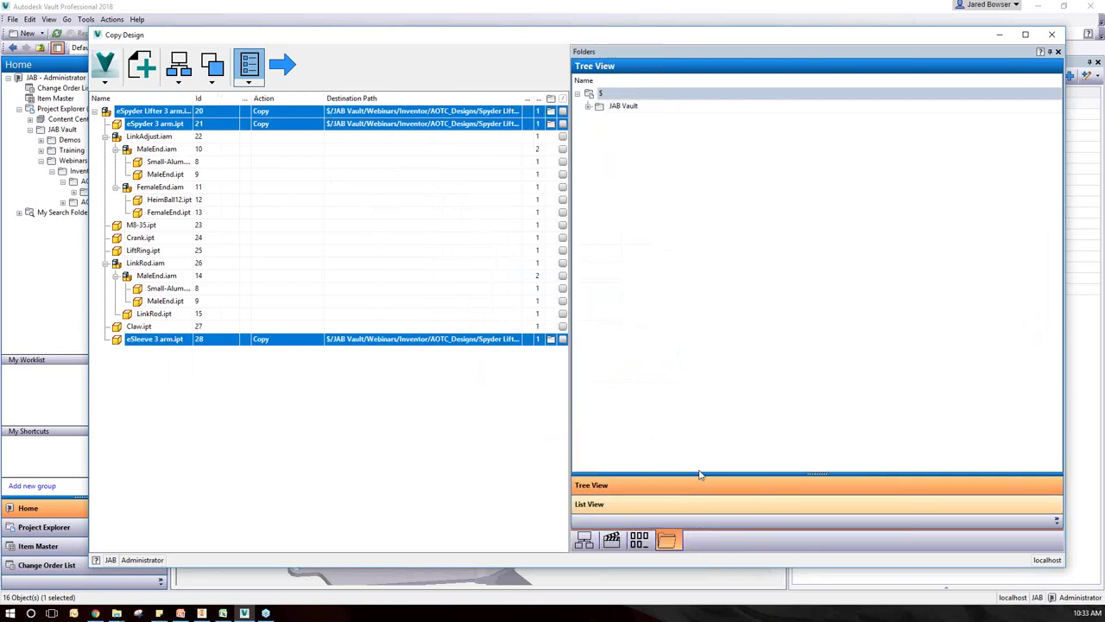
Open the numbering list of the copy and clear the default prefix, leaving both the default prefix and postfix empty.
{"action": "left_click", "coordinate": [639, 539]}
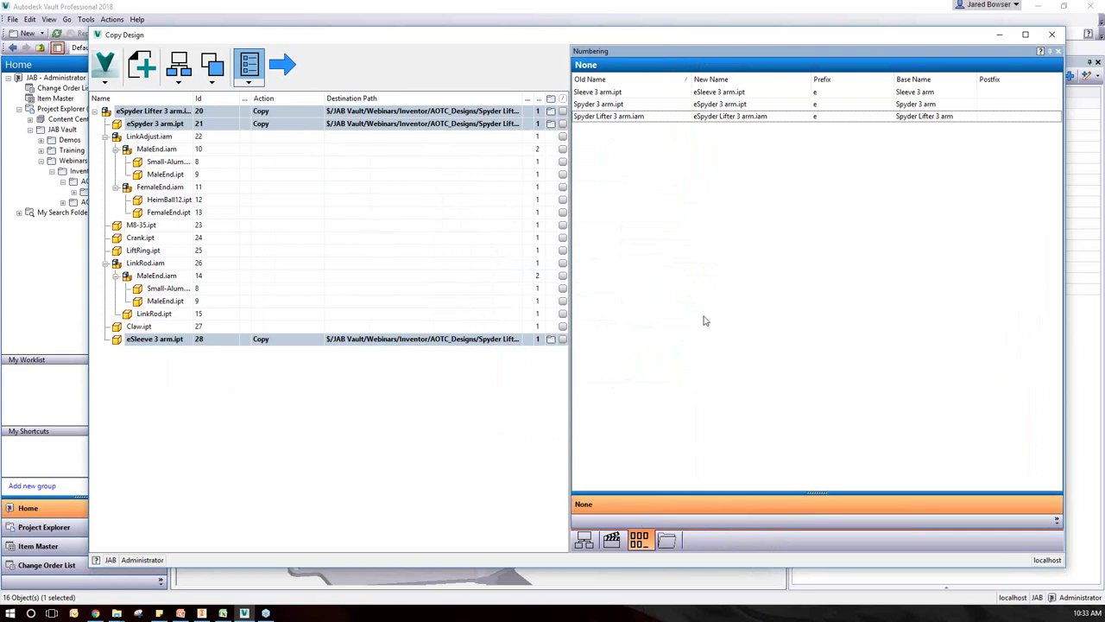
{"action": "right_click", "coordinate": [831, 117]}
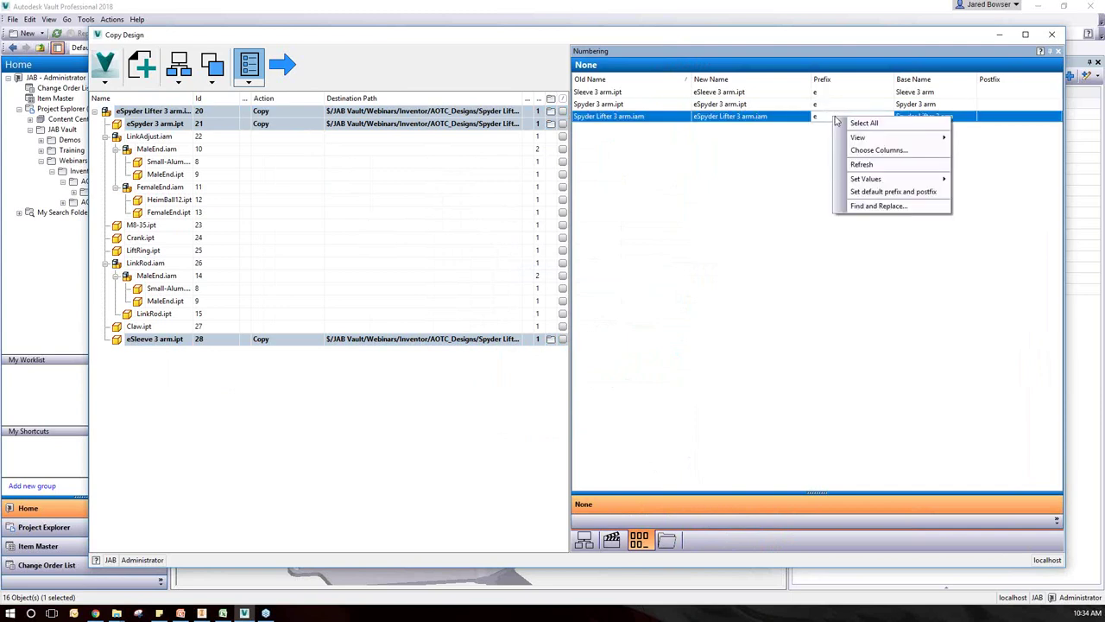
{"action": "left_click", "coordinate": [878, 198]}
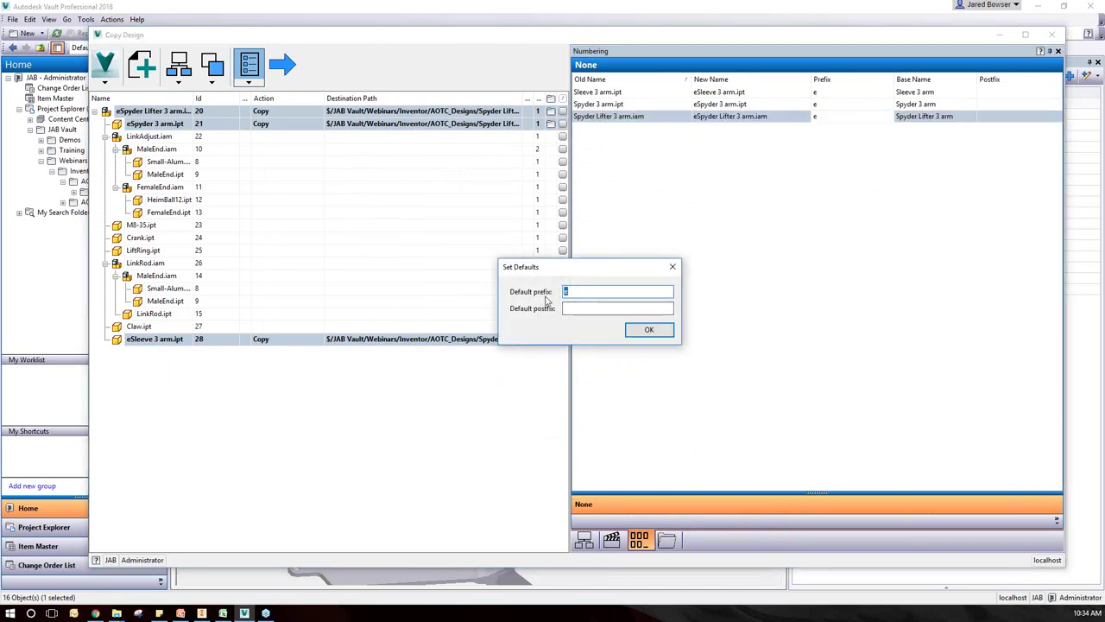
{"action": "key", "text": "BackSpace"}
{"action": "left_click", "coordinate": [654, 331]}
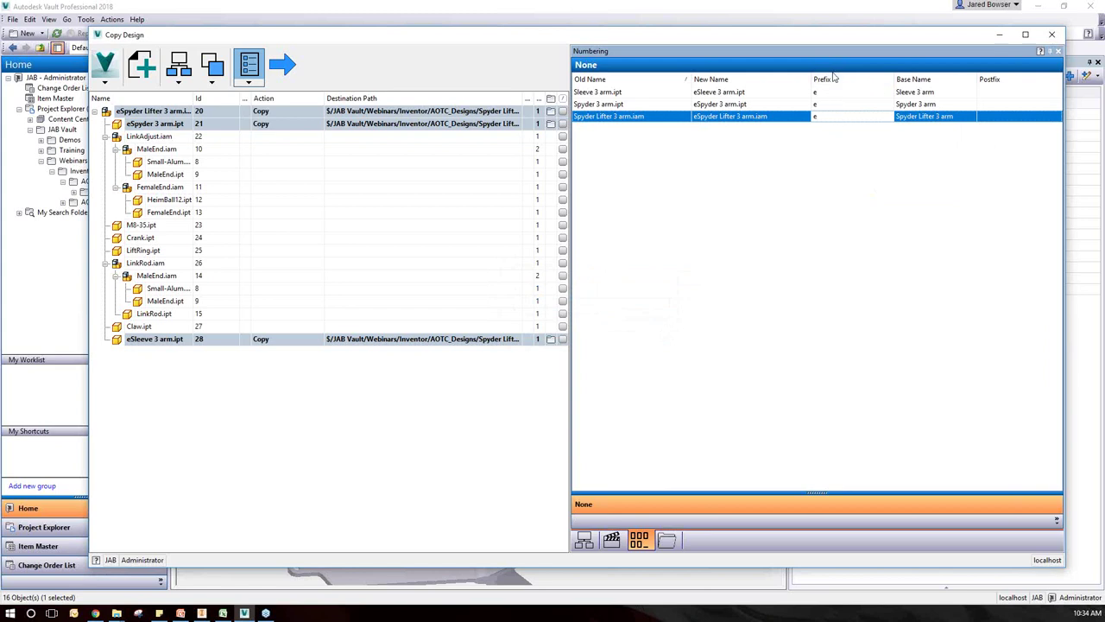
Set an empty prefix for the Sleeve, Spyder and Spyder Lifter 3 arm files together in the numbering list.
{"action": "left_click", "coordinate": [749, 93], "text": "ctrl"}
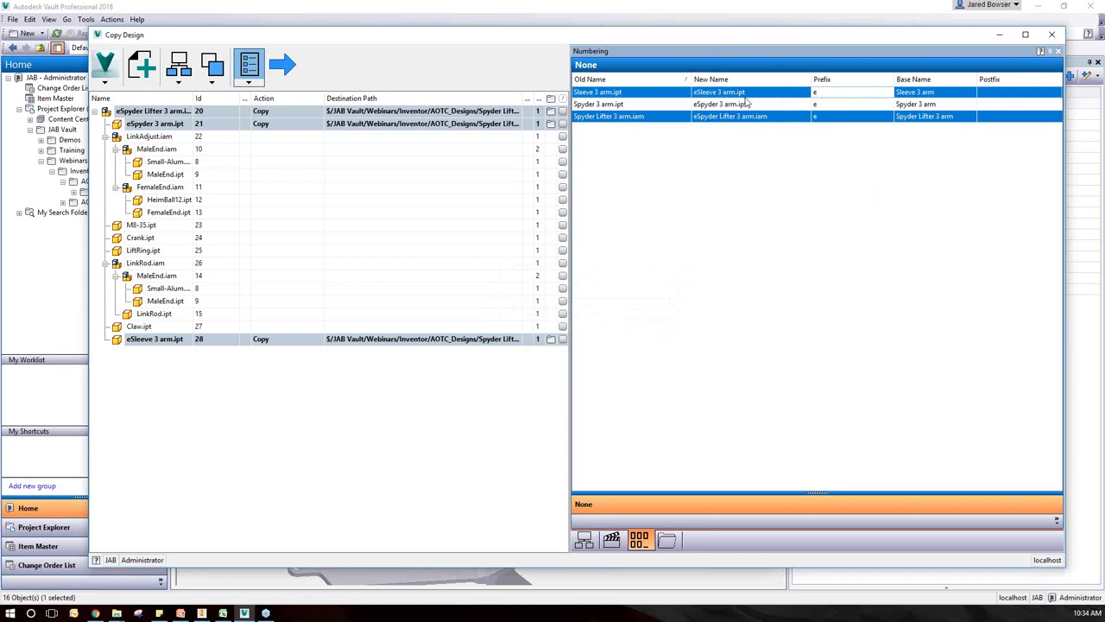
{"action": "left_click", "coordinate": [744, 105], "text": "ctrl"}
{"action": "right_click", "coordinate": [742, 108]}
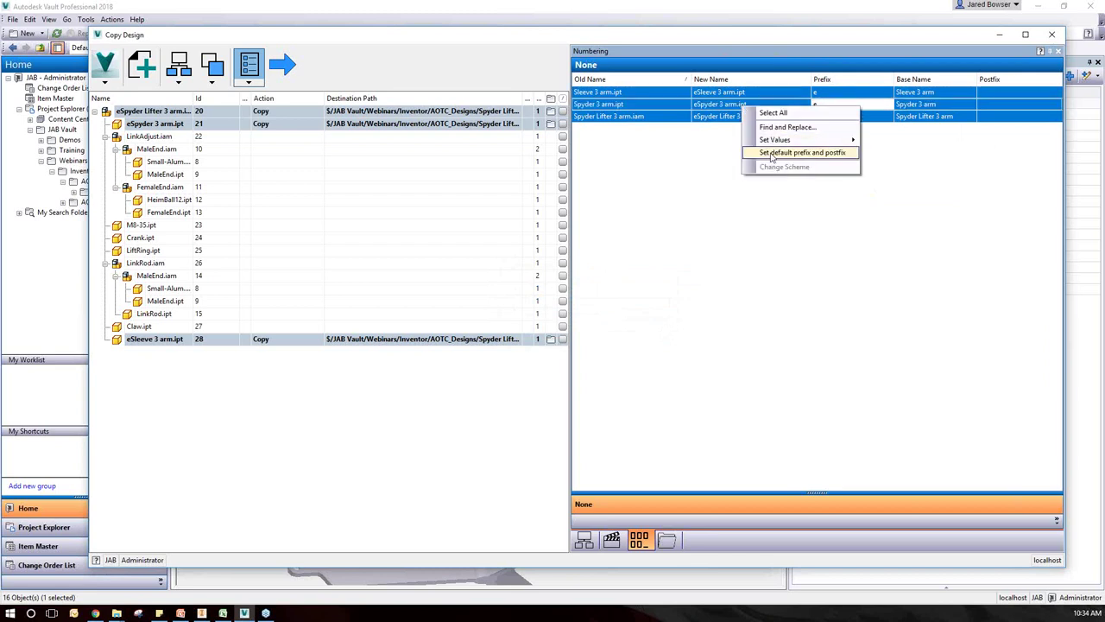
{"action": "mouse_move", "coordinate": [777, 141]}
{"action": "left_click", "coordinate": [889, 140]}
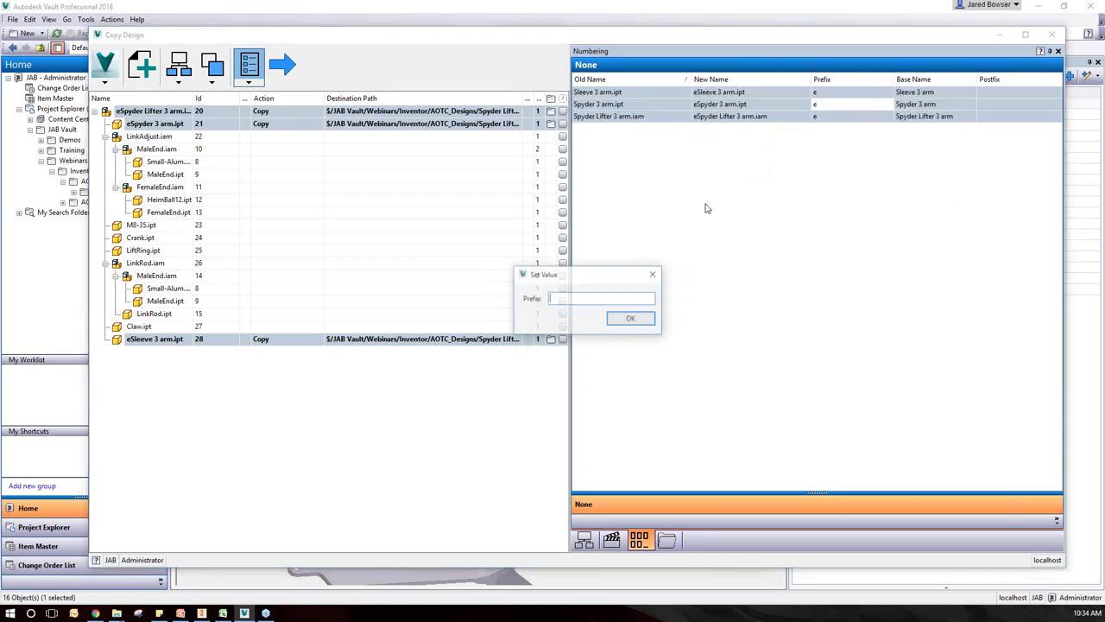
{"action": "left_click", "coordinate": [632, 318]}
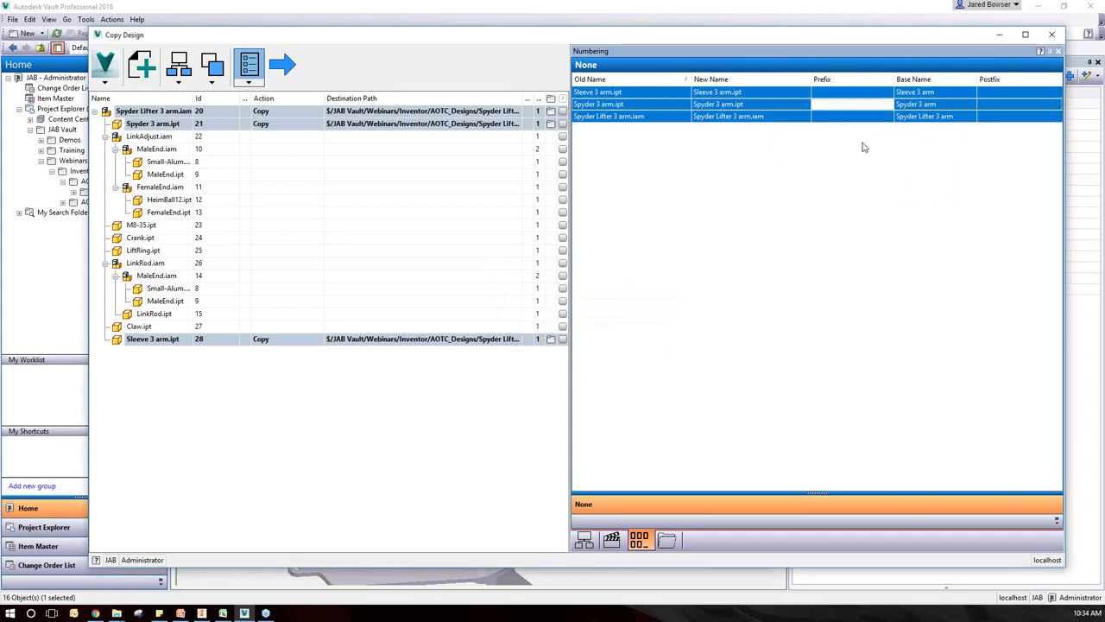
Replace every 3 with 4 in the new names of the three files being copied.
{"action": "right_click", "coordinate": [922, 122]}
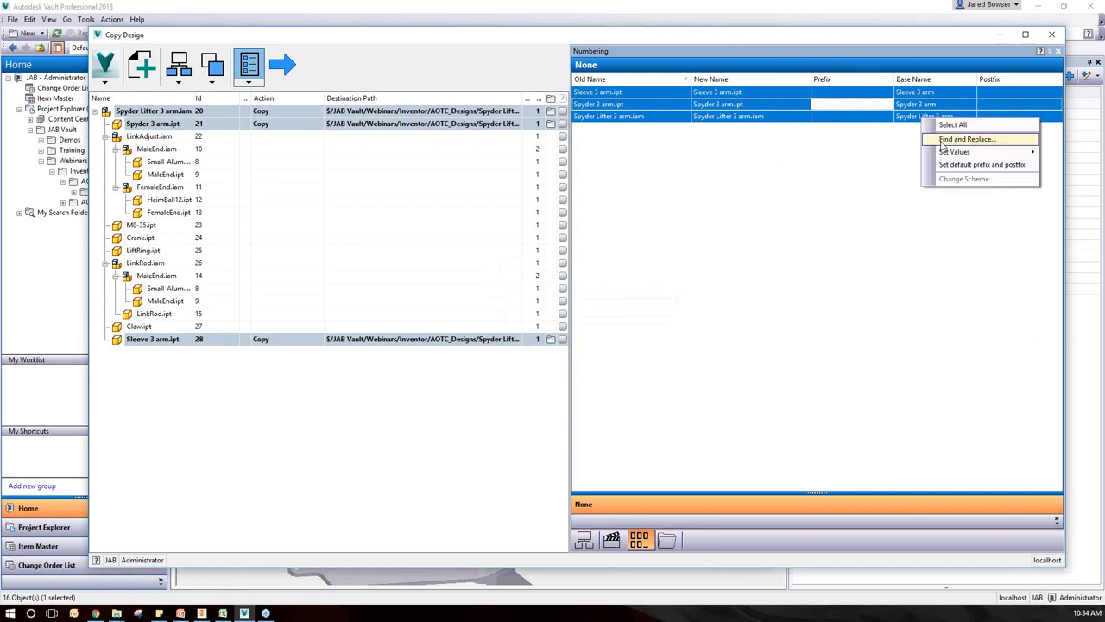
{"action": "left_click", "coordinate": [945, 142]}
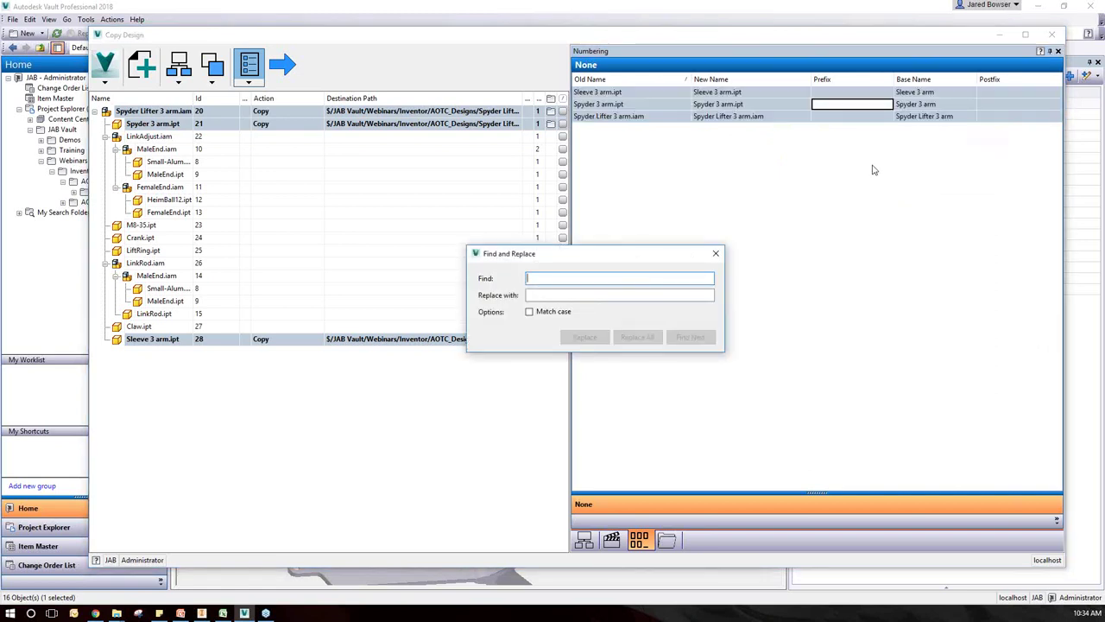
{"action": "type", "text": "3"}
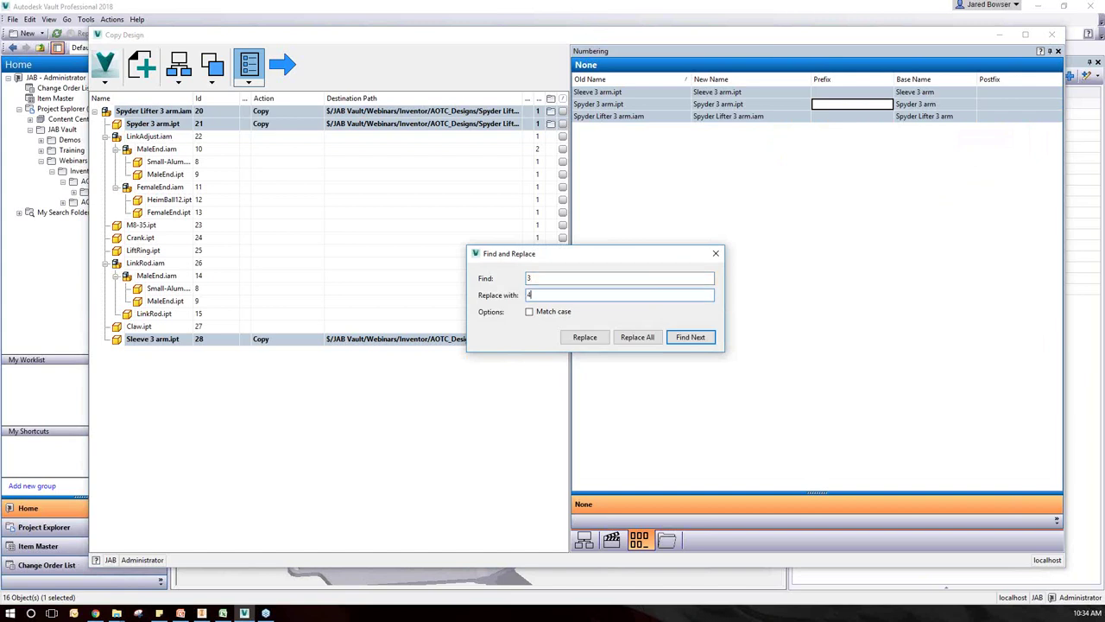
{"action": "type", "text": "4"}
{"action": "left_click", "coordinate": [643, 338]}
{"action": "left_click", "coordinate": [716, 253]}
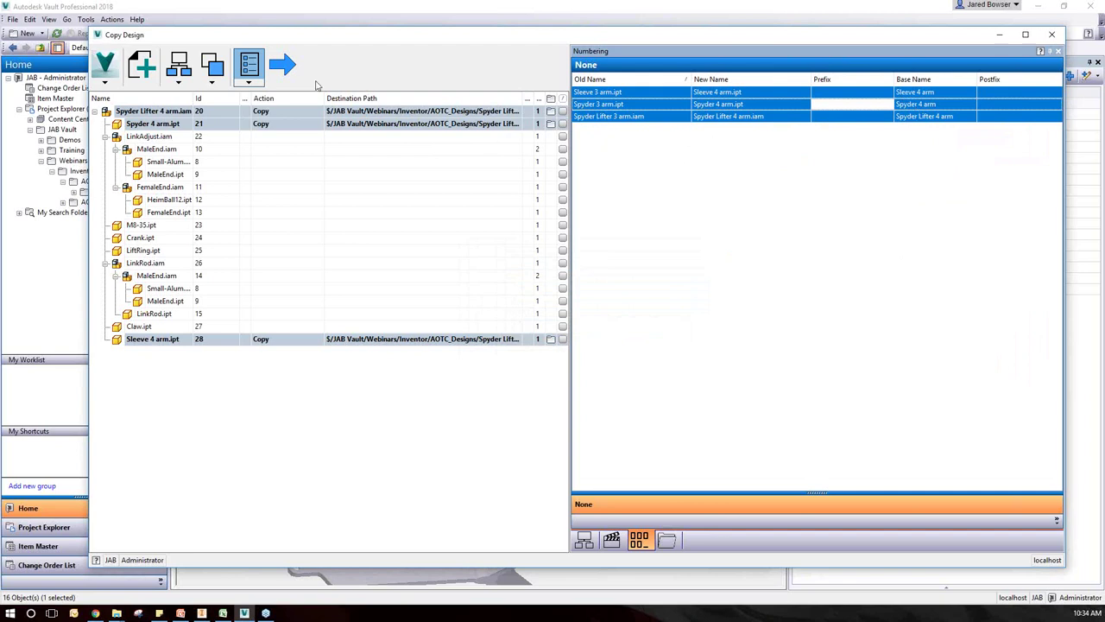
Execute the design copy of the Spyder Lifter 4 arm files and close the Copy Design window.
{"action": "left_click", "coordinate": [283, 69]}
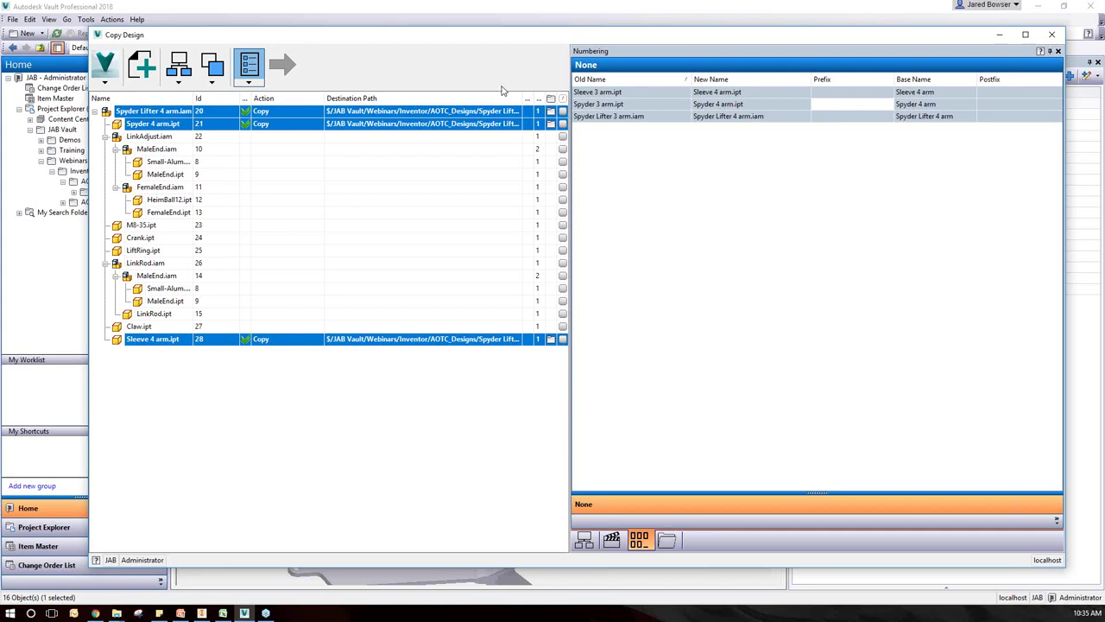
{"action": "mouse_move", "coordinate": [950, 36]}
{"action": "left_mouse_down"}
{"action": "mouse_move", "coordinate": [942, 52]}
{"action": "mouse_move", "coordinate": [955, 50]}
{"action": "left_mouse_up"}
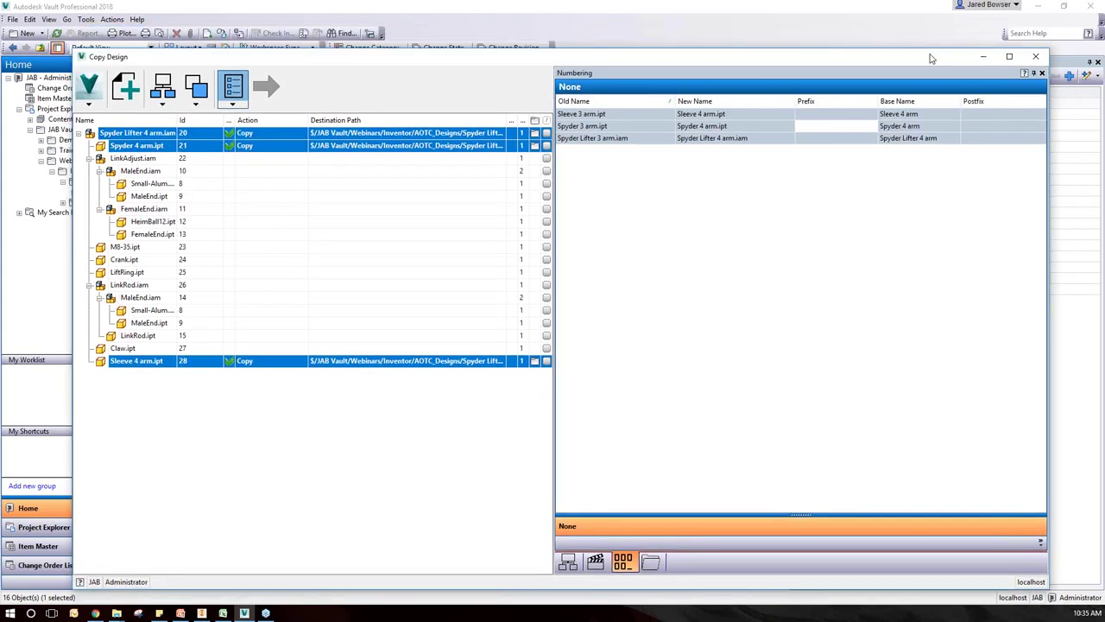
{"action": "left_click", "coordinate": [1038, 57]}
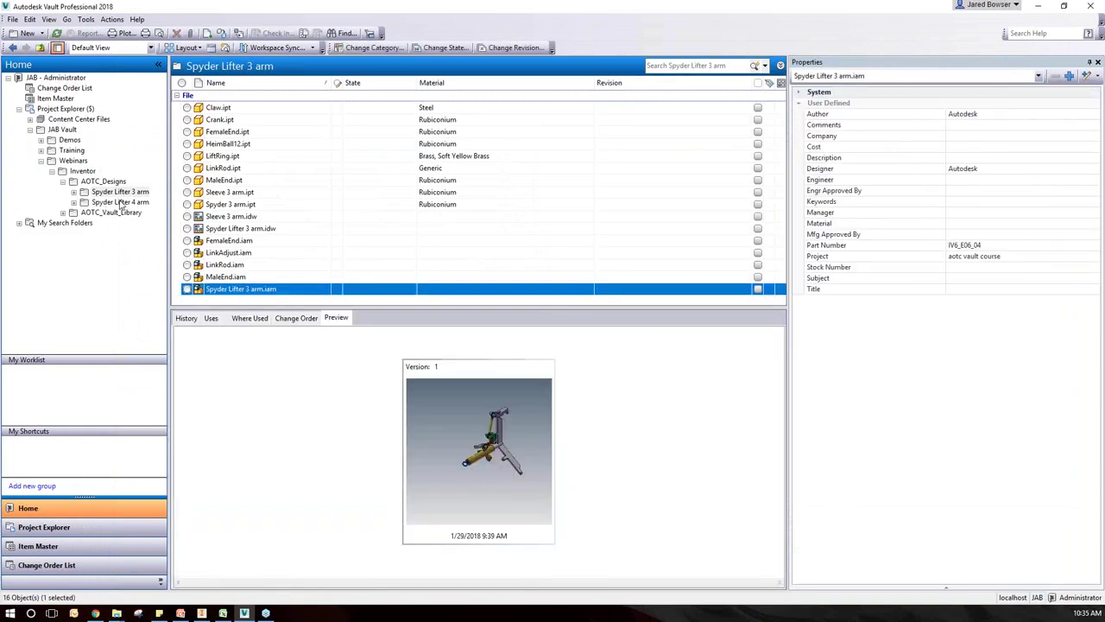
Open the Spyder Lifter 4 arm folder and check the previews of its copied assembly, drawings and parts.
{"action": "left_click", "coordinate": [120, 202]}
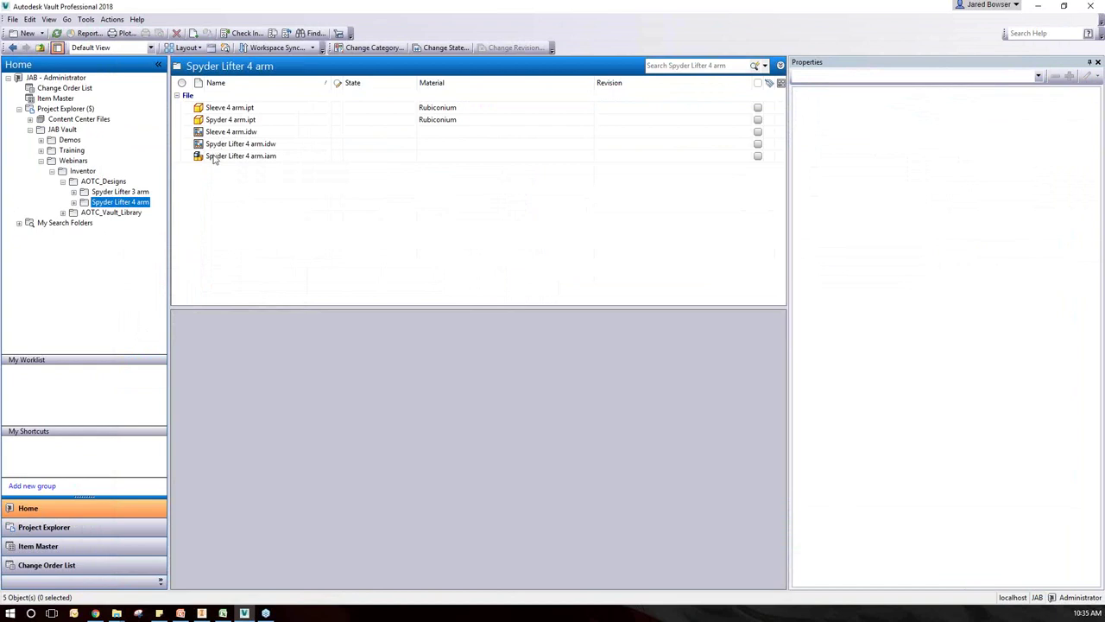
{"action": "left_click", "coordinate": [218, 157]}
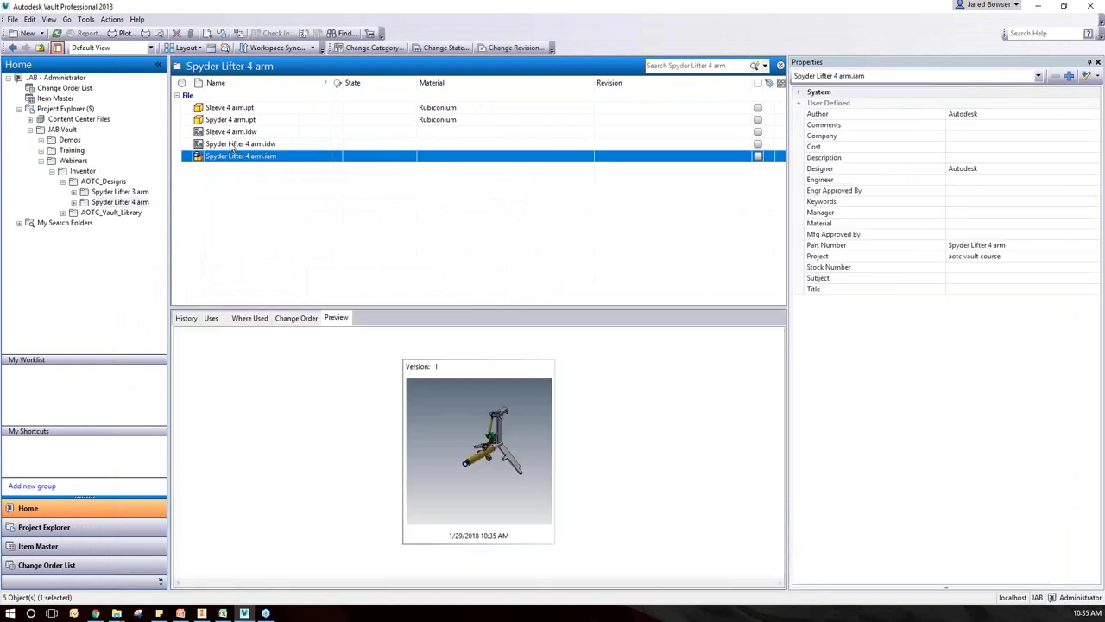
{"action": "left_click", "coordinate": [231, 146]}
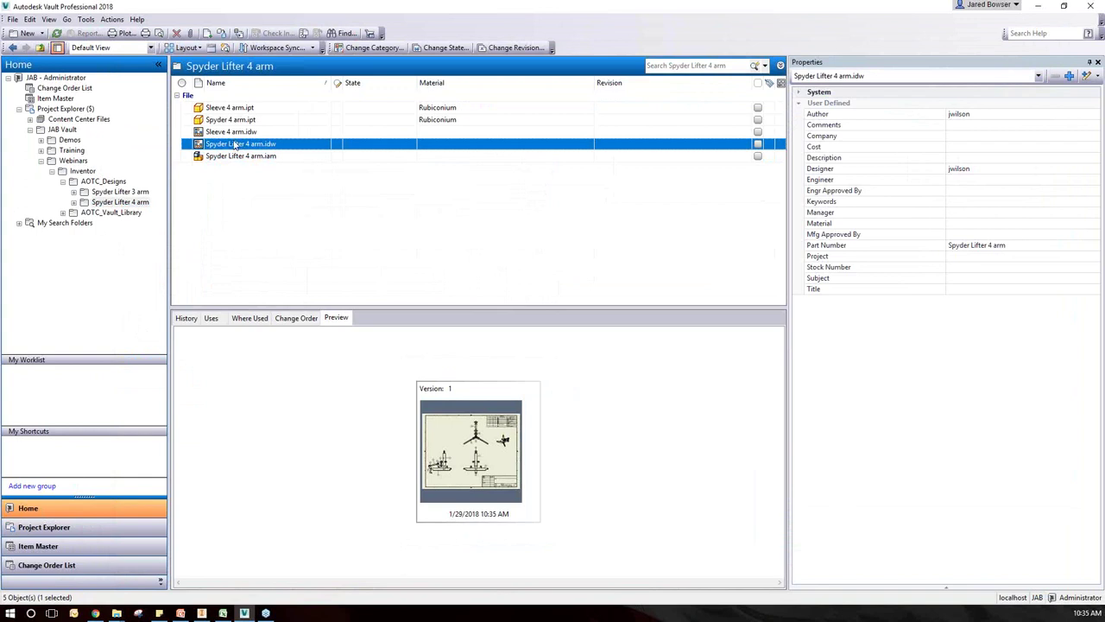
{"action": "left_click", "coordinate": [227, 133]}
{"action": "left_click", "coordinate": [231, 110]}
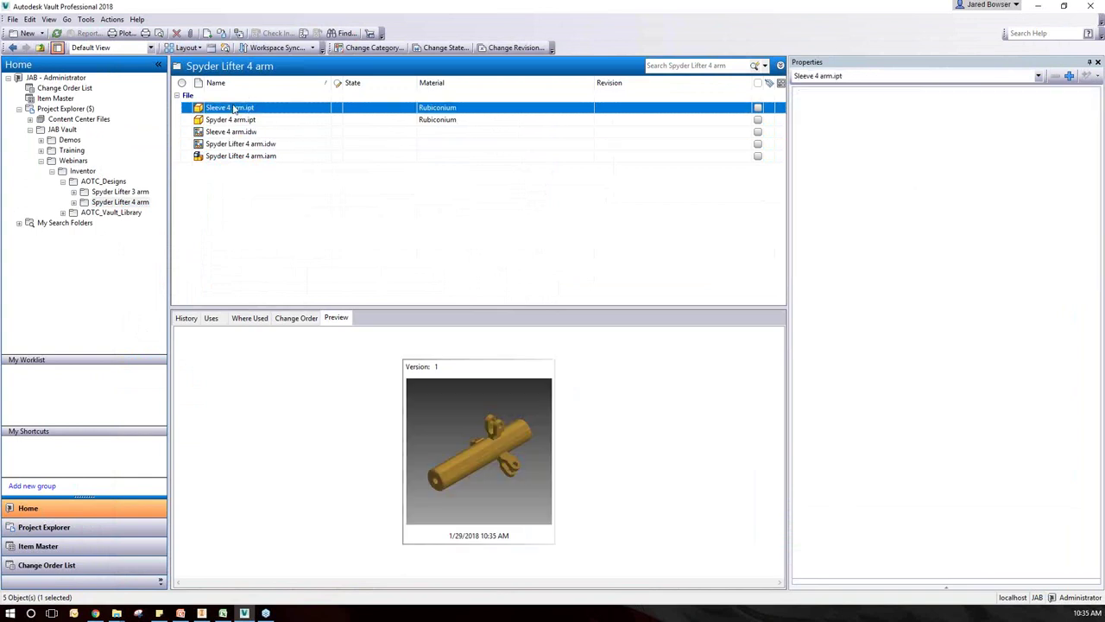
{"action": "left_click", "coordinate": [231, 119]}
{"action": "left_click", "coordinate": [233, 110]}
{"action": "left_click", "coordinate": [235, 119]}
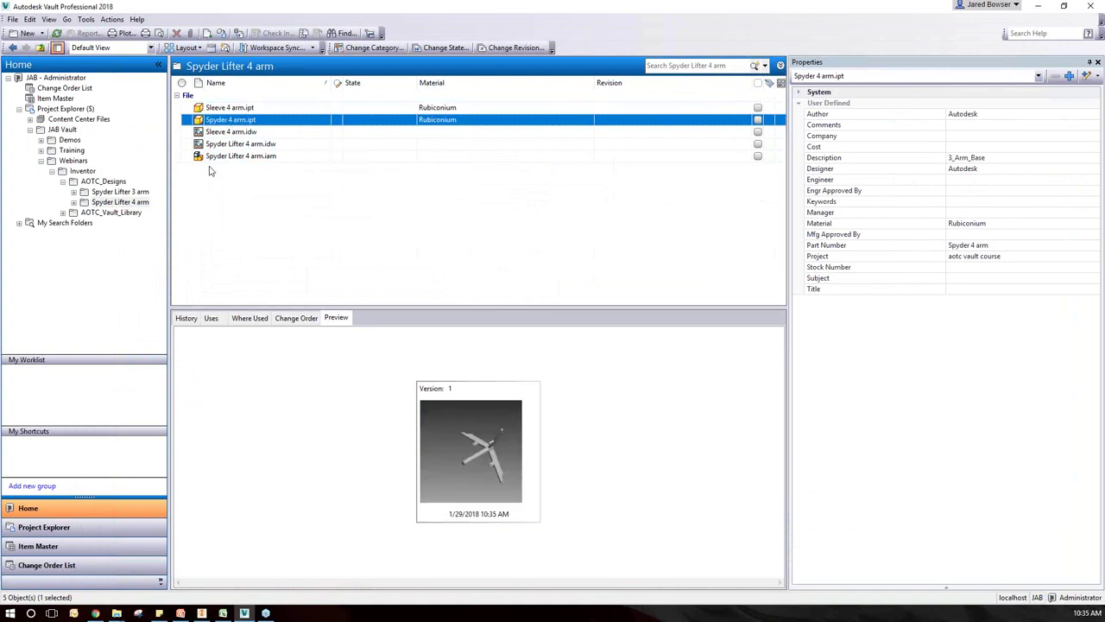
Examine the version history of Spyder 4 arm.ipt and the expanded list of files used by Spyder Lifter 4 arm.iam.
{"action": "left_click", "coordinate": [187, 317]}
{"action": "left_click_drag", "start_coordinate": [188, 309], "coordinate": [199, 246]}
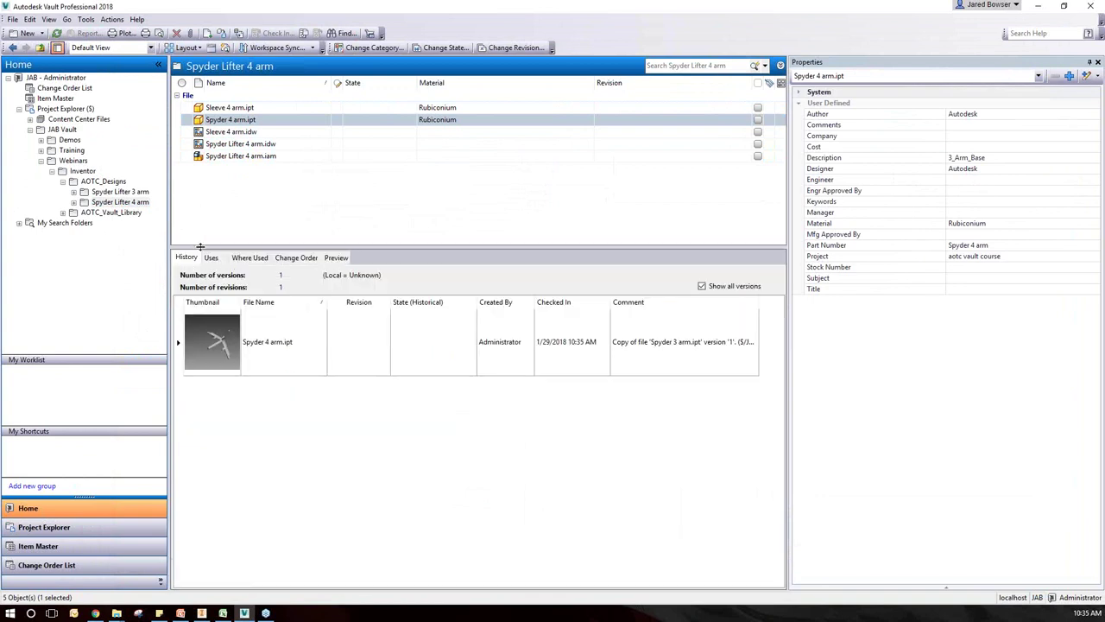
{"action": "left_click", "coordinate": [217, 159]}
{"action": "left_click", "coordinate": [212, 259]}
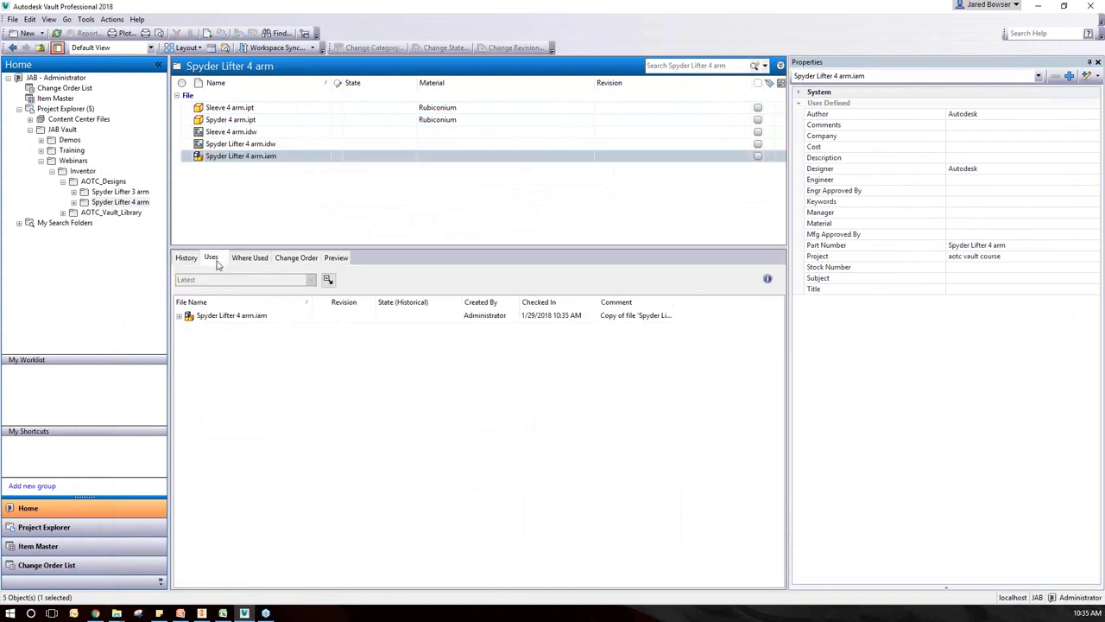
{"action": "left_click", "coordinate": [179, 316]}
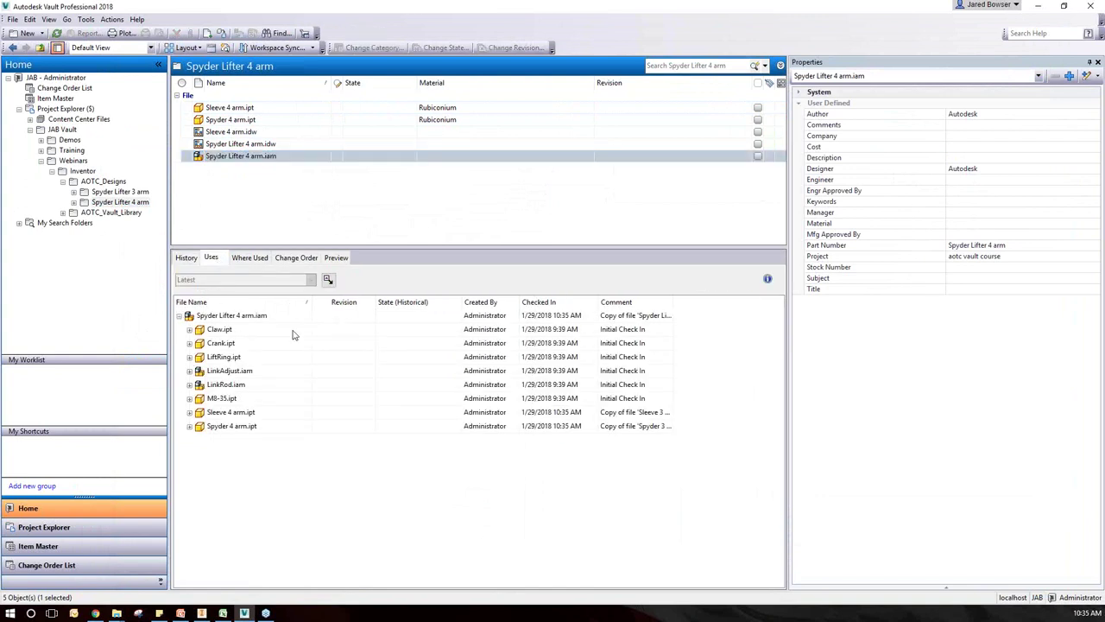
{"action": "left_click_drag", "start_coordinate": [312, 302], "coordinate": [343, 302]}
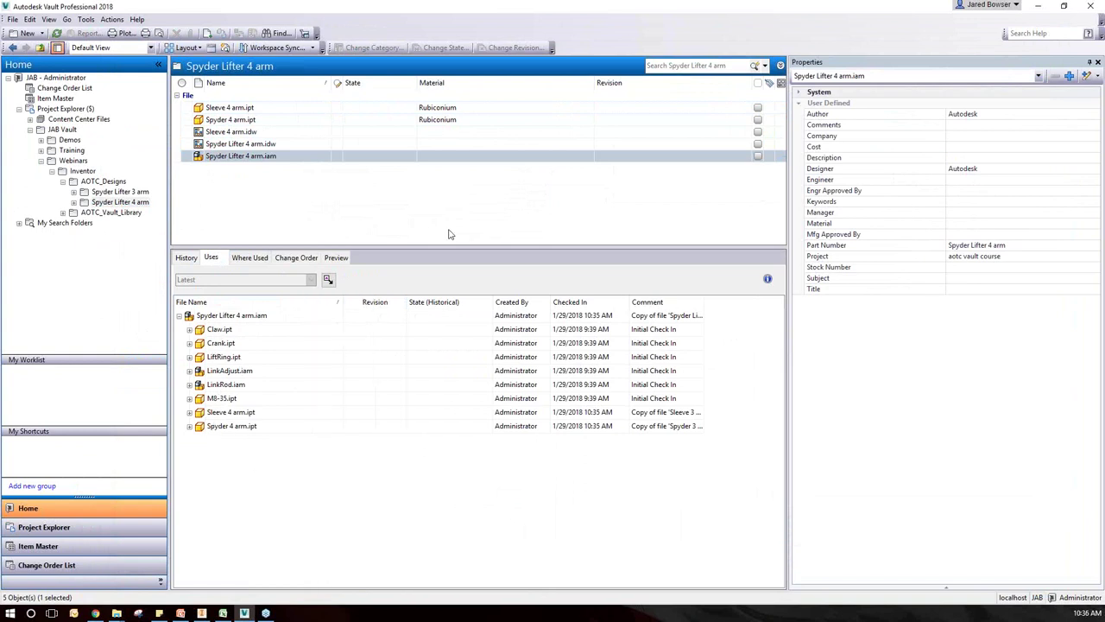
{"action": "left_click_drag", "start_coordinate": [436, 247], "coordinate": [442, 222]}
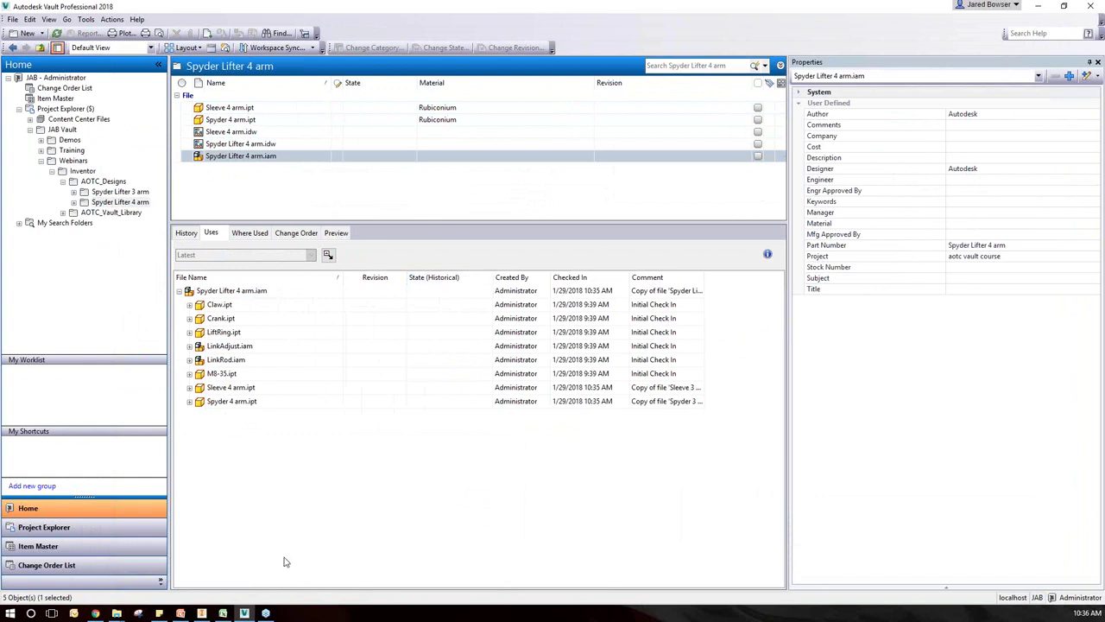
Switch to Inventor briefly and on to the Copy Design (Vault) slide of the PowerPoint presentation Assembly Copy Options.pptx.
{"action": "left_click", "coordinate": [201, 613]}
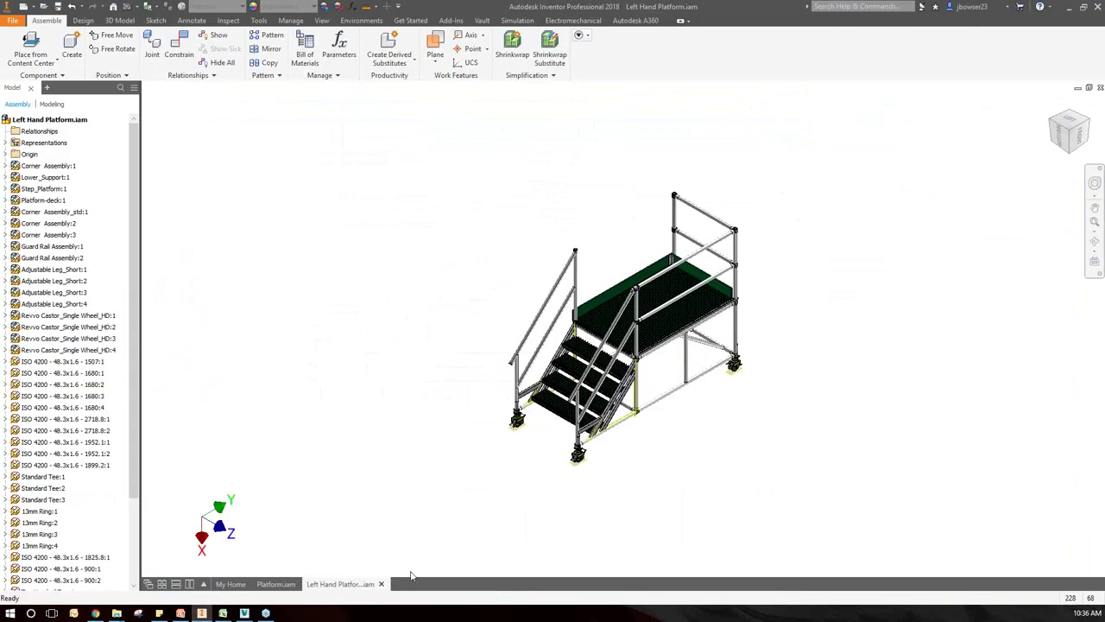
{"action": "left_click", "coordinate": [180, 613]}
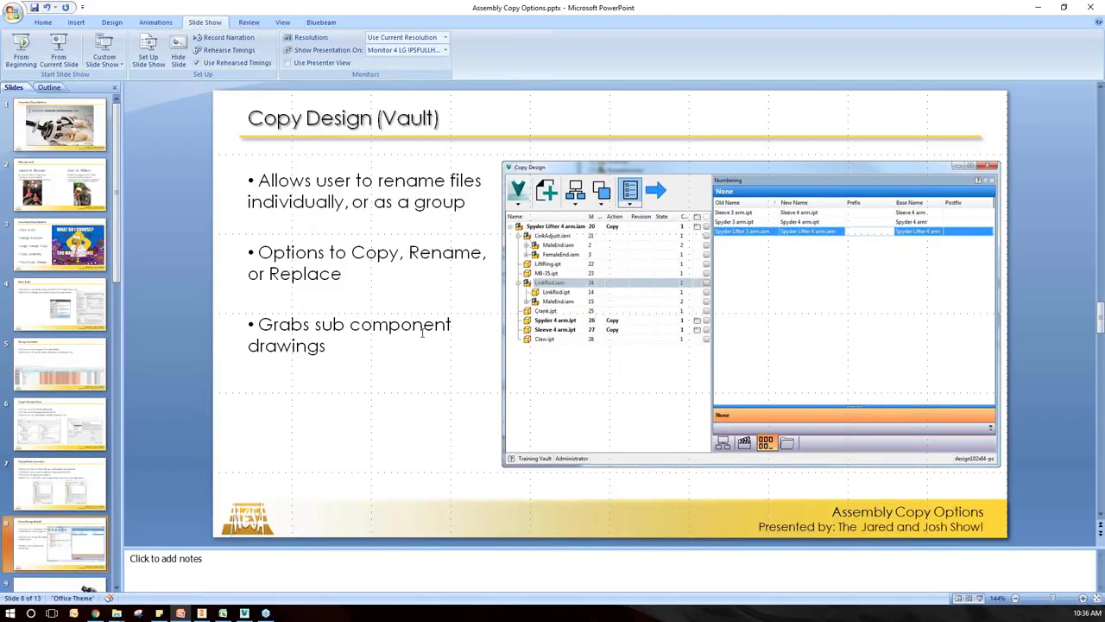